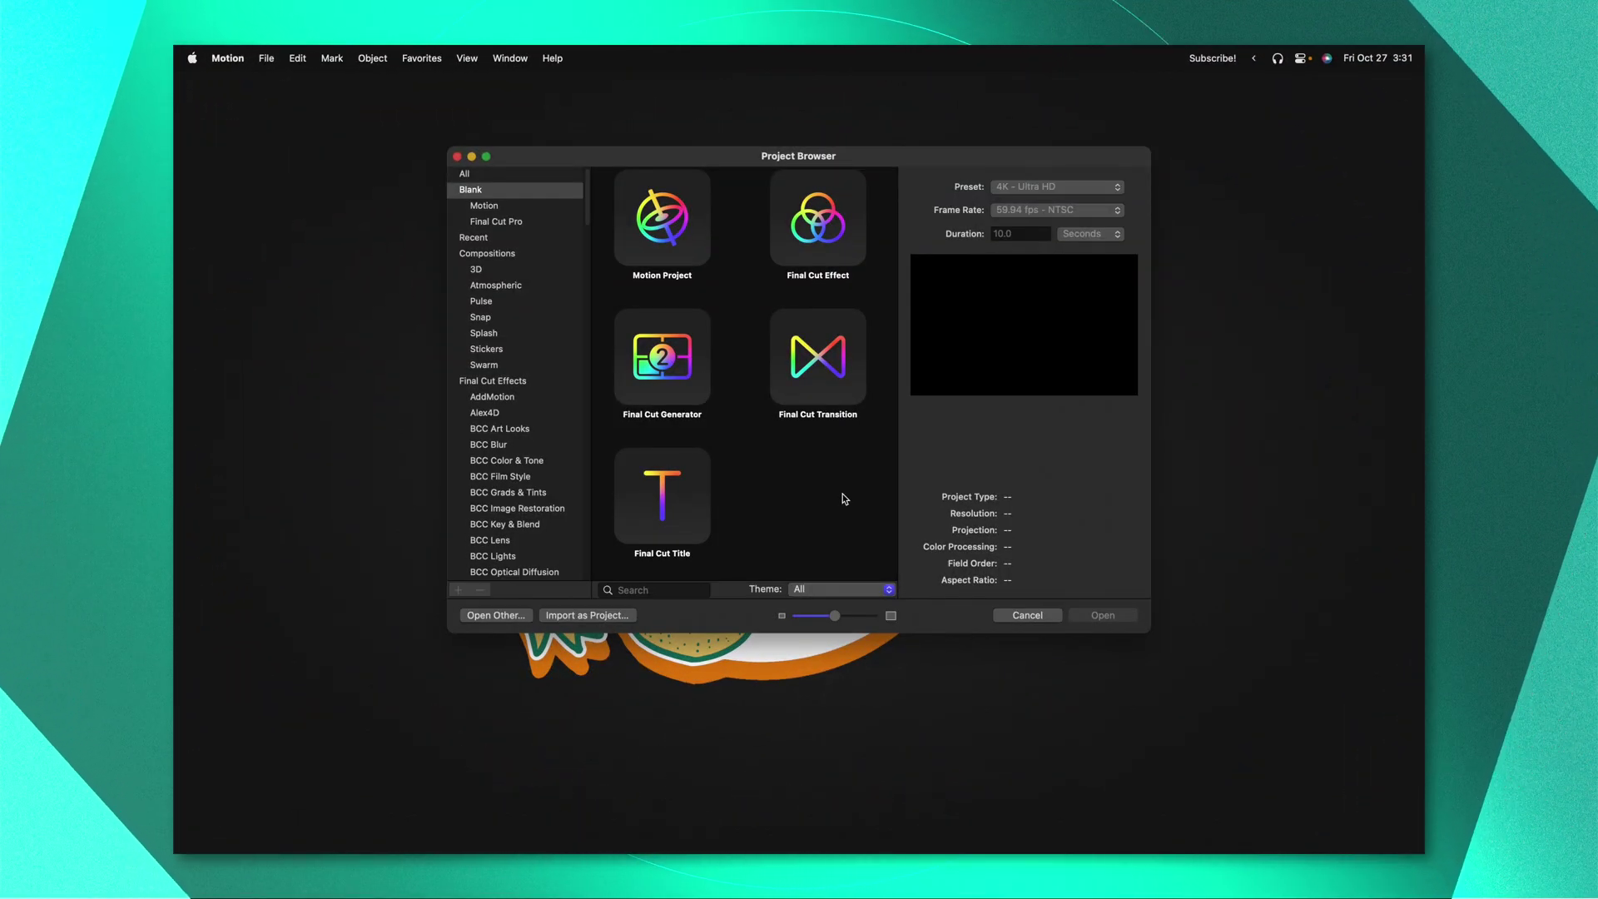
Start a new Final Cut Title project from the Project Browser at 4K Ultra HD, 59.94 fps, 10 seconds
{"action": "left_click", "coordinate": [266, 59]}
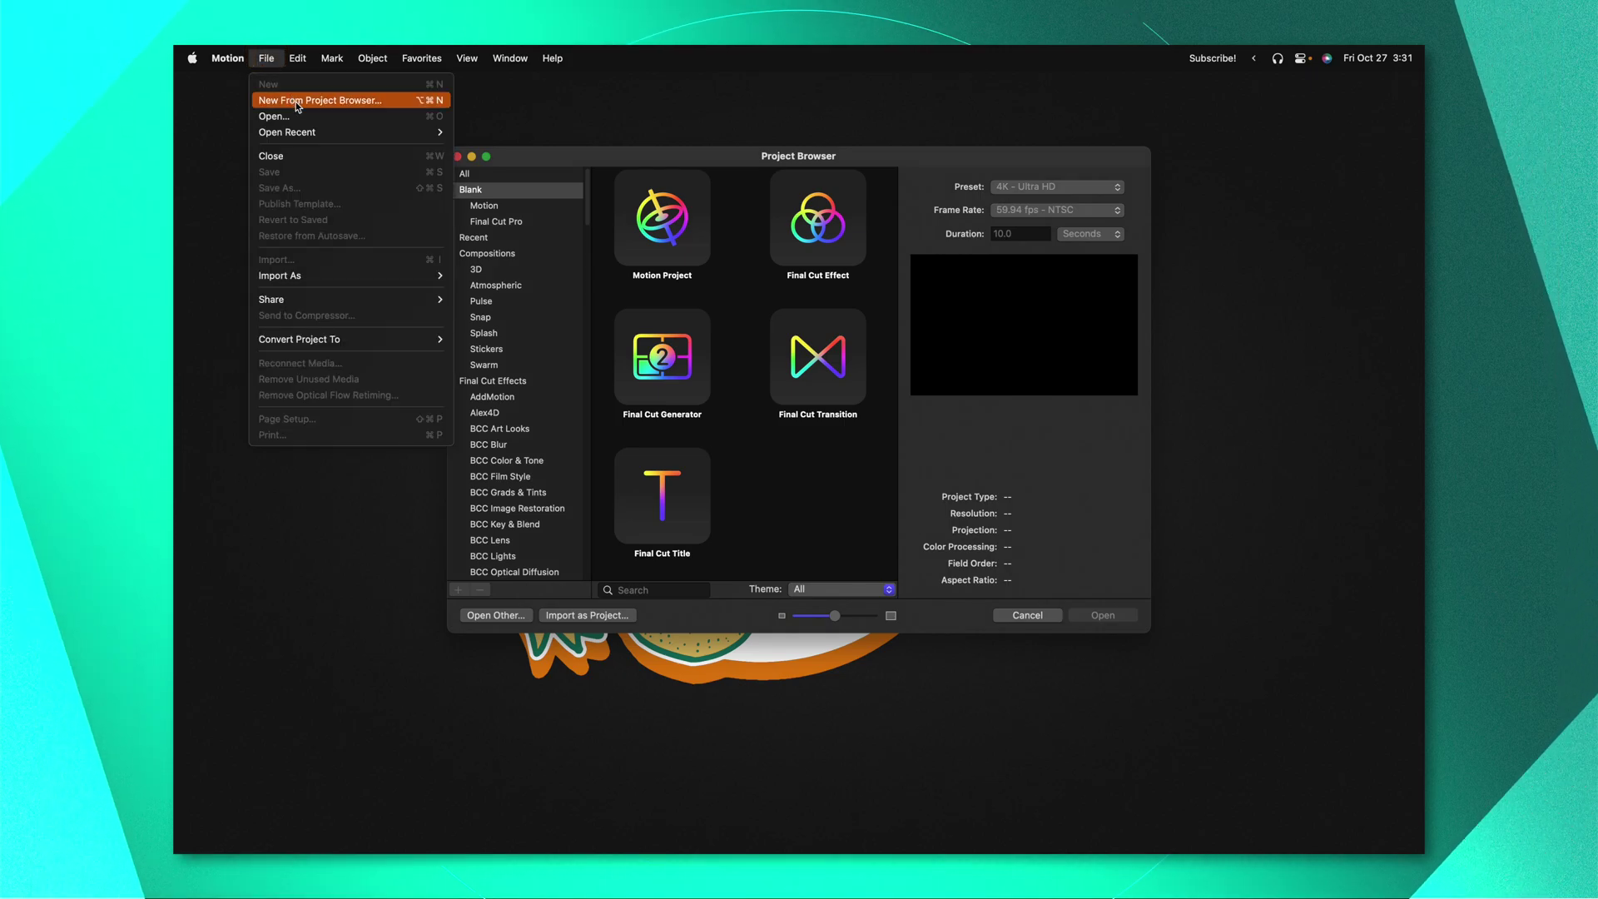
{"action": "left_click", "coordinate": [754, 157]}
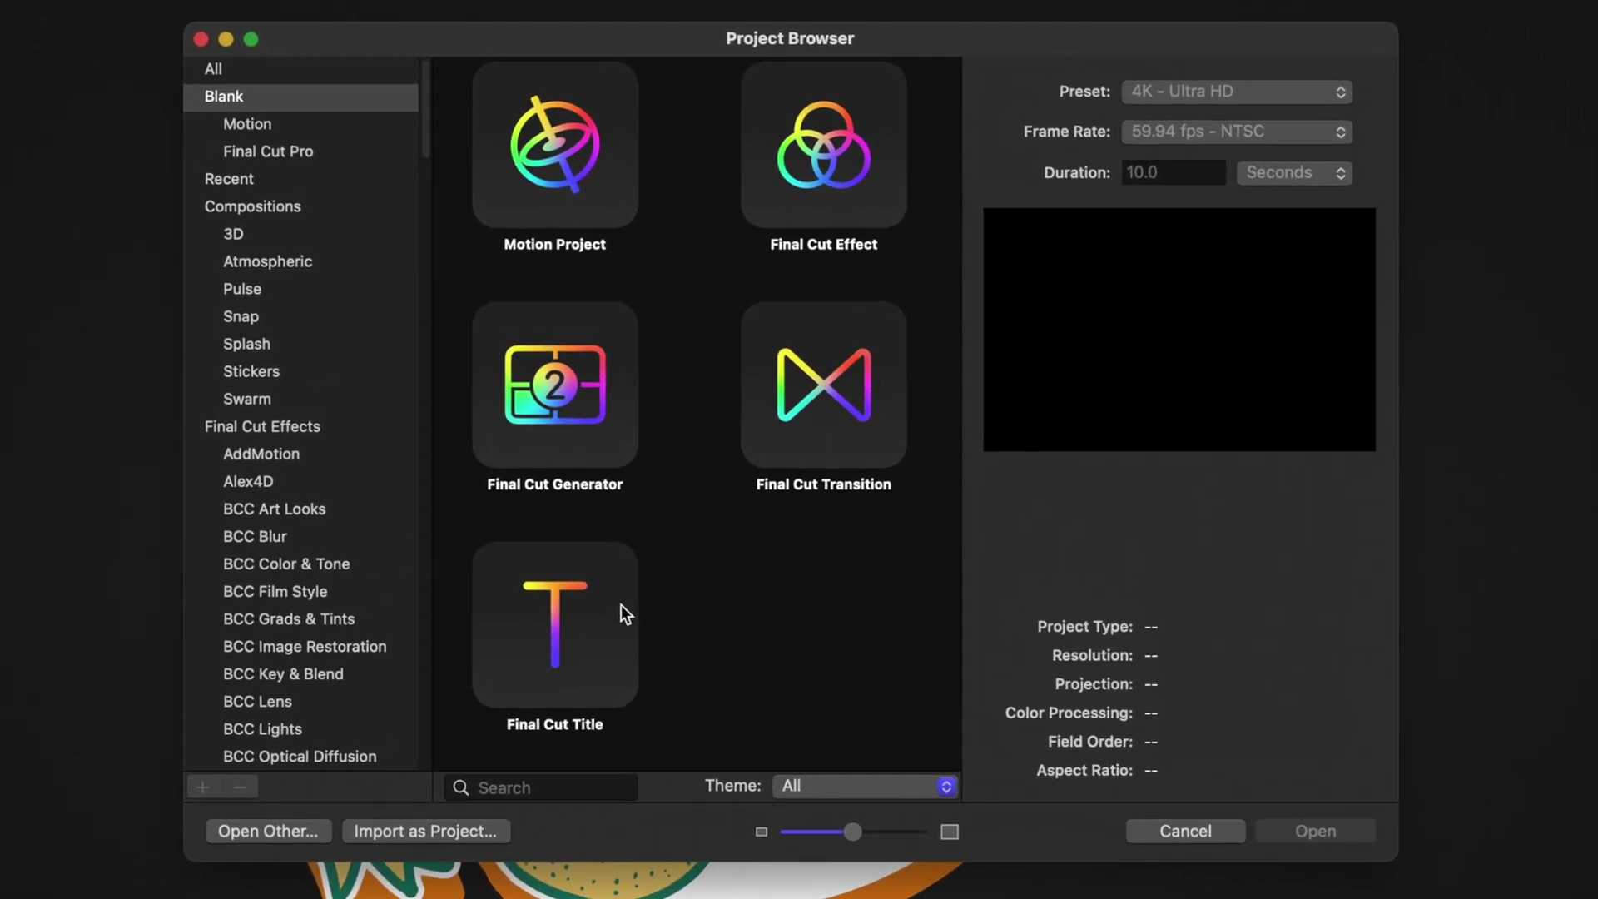
{"action": "left_click", "coordinate": [646, 578]}
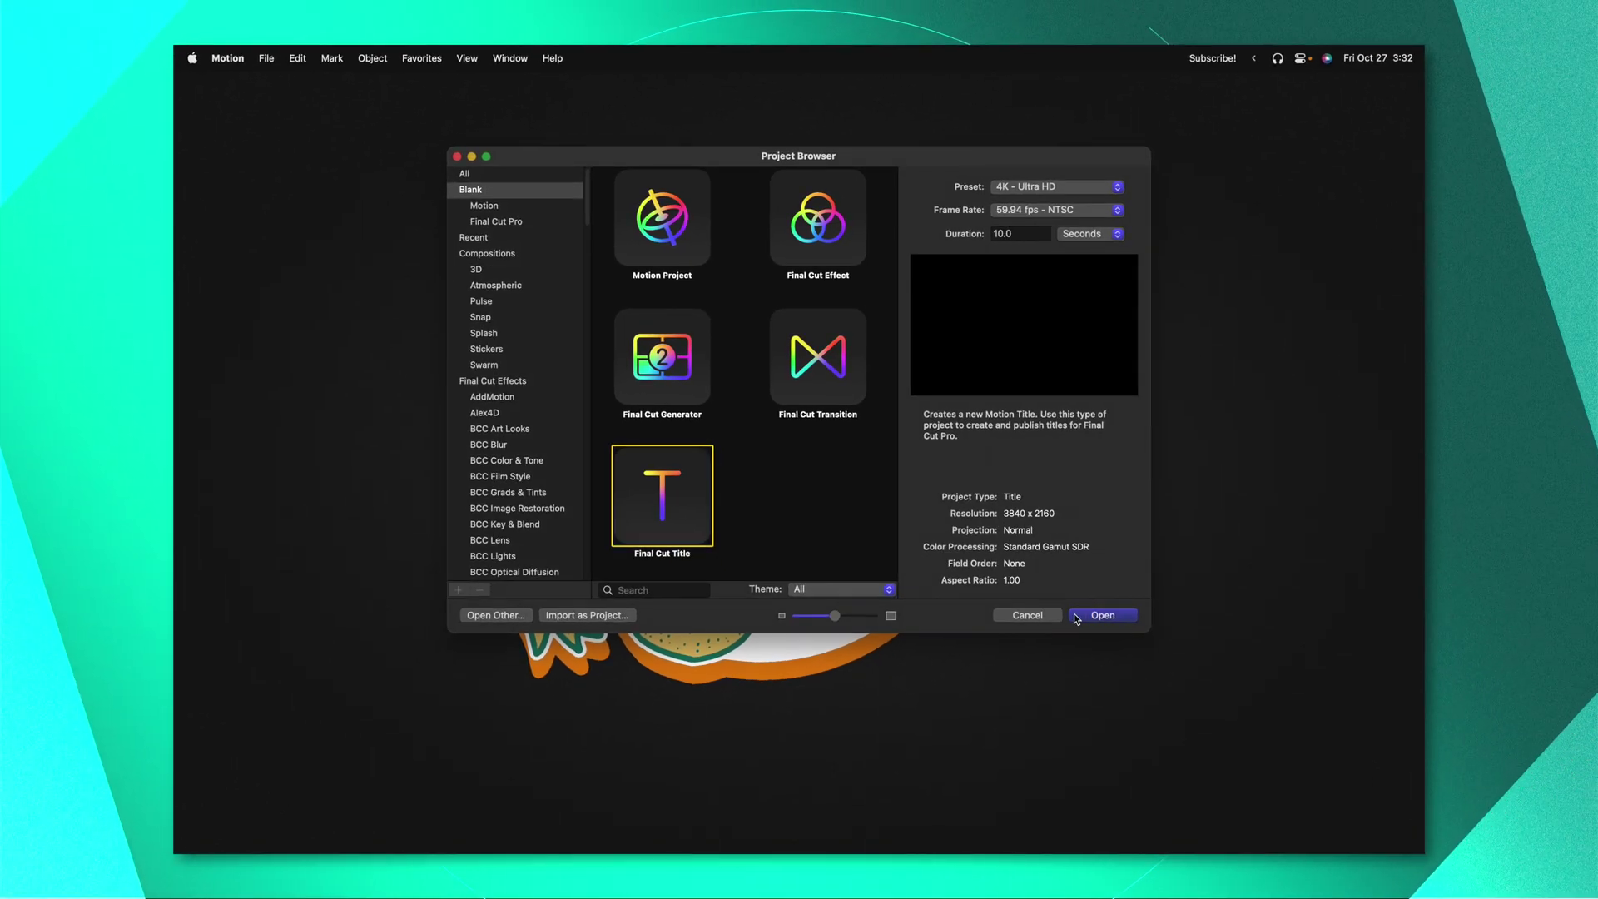
Open the new title project and delete its Title Background and Type Text Here layers
{"action": "left_click", "coordinate": [1074, 615]}
{"action": "left_click", "coordinate": [600, 241]}
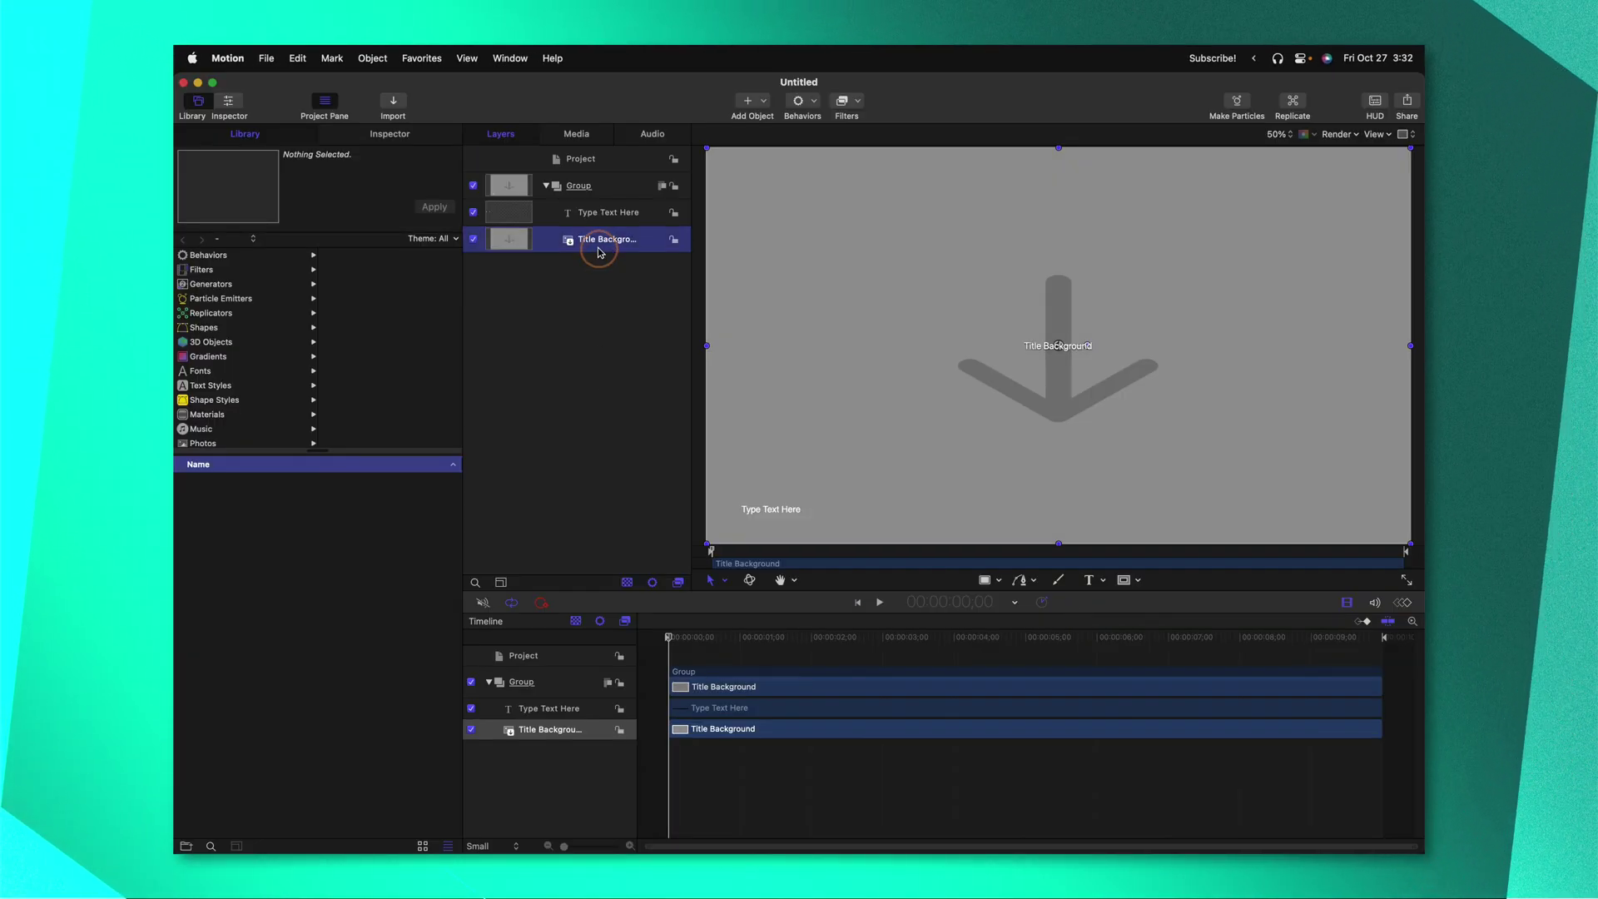
{"action": "left_click", "coordinate": [597, 215], "text": "shift"}
{"action": "key", "text": "Delete"}
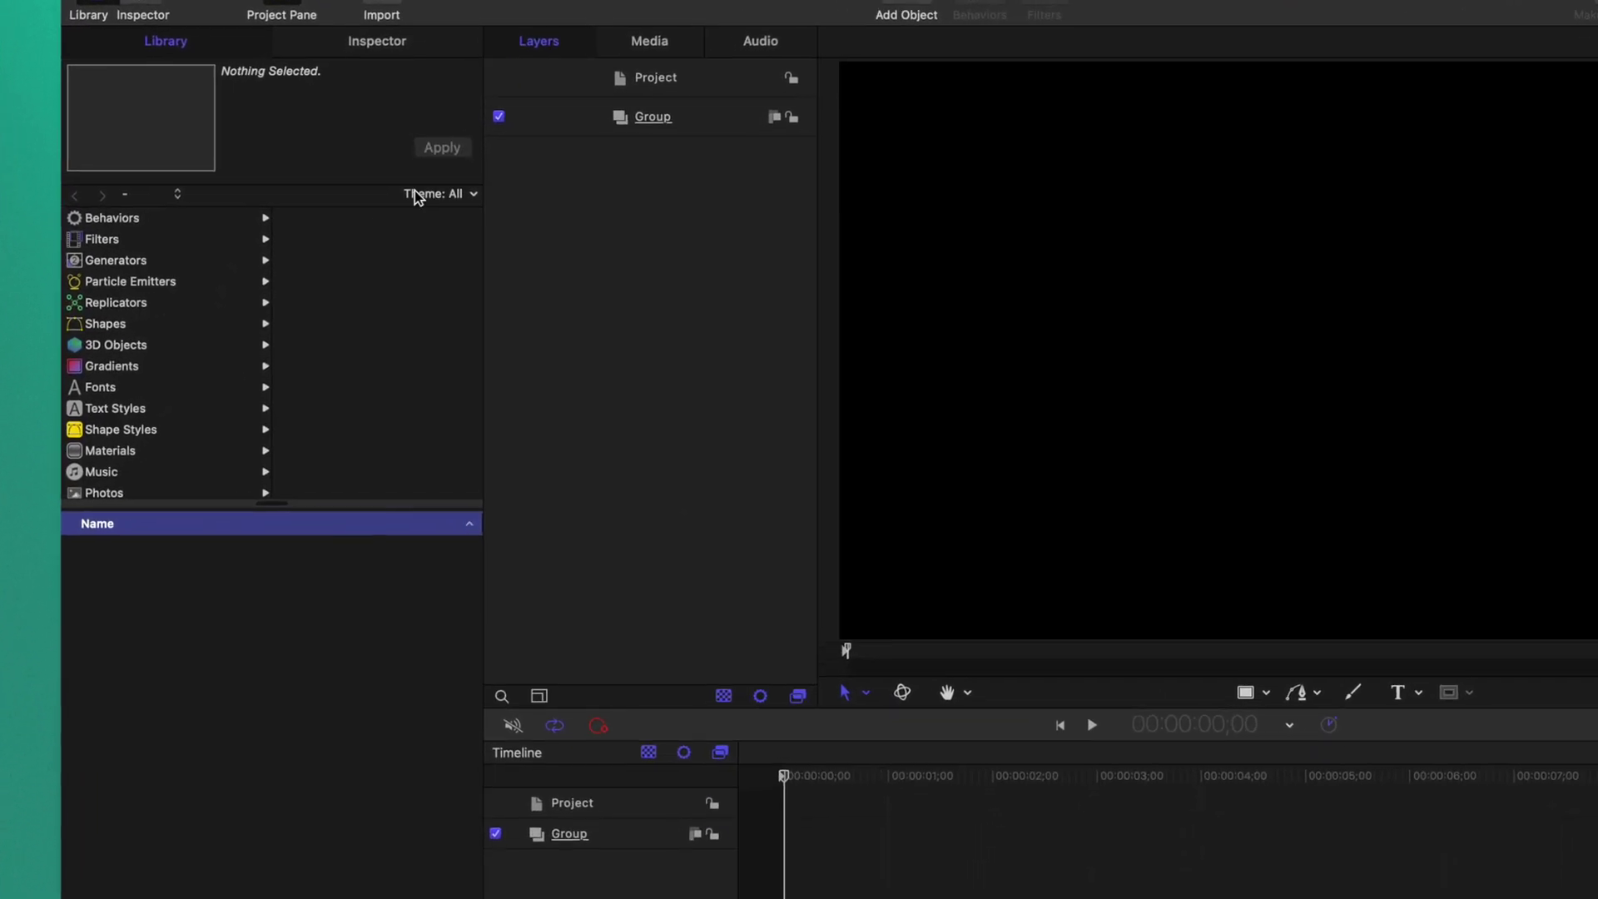
Add the Numbers text generator from the Library into the Group
{"action": "left_click", "coordinate": [202, 286]}
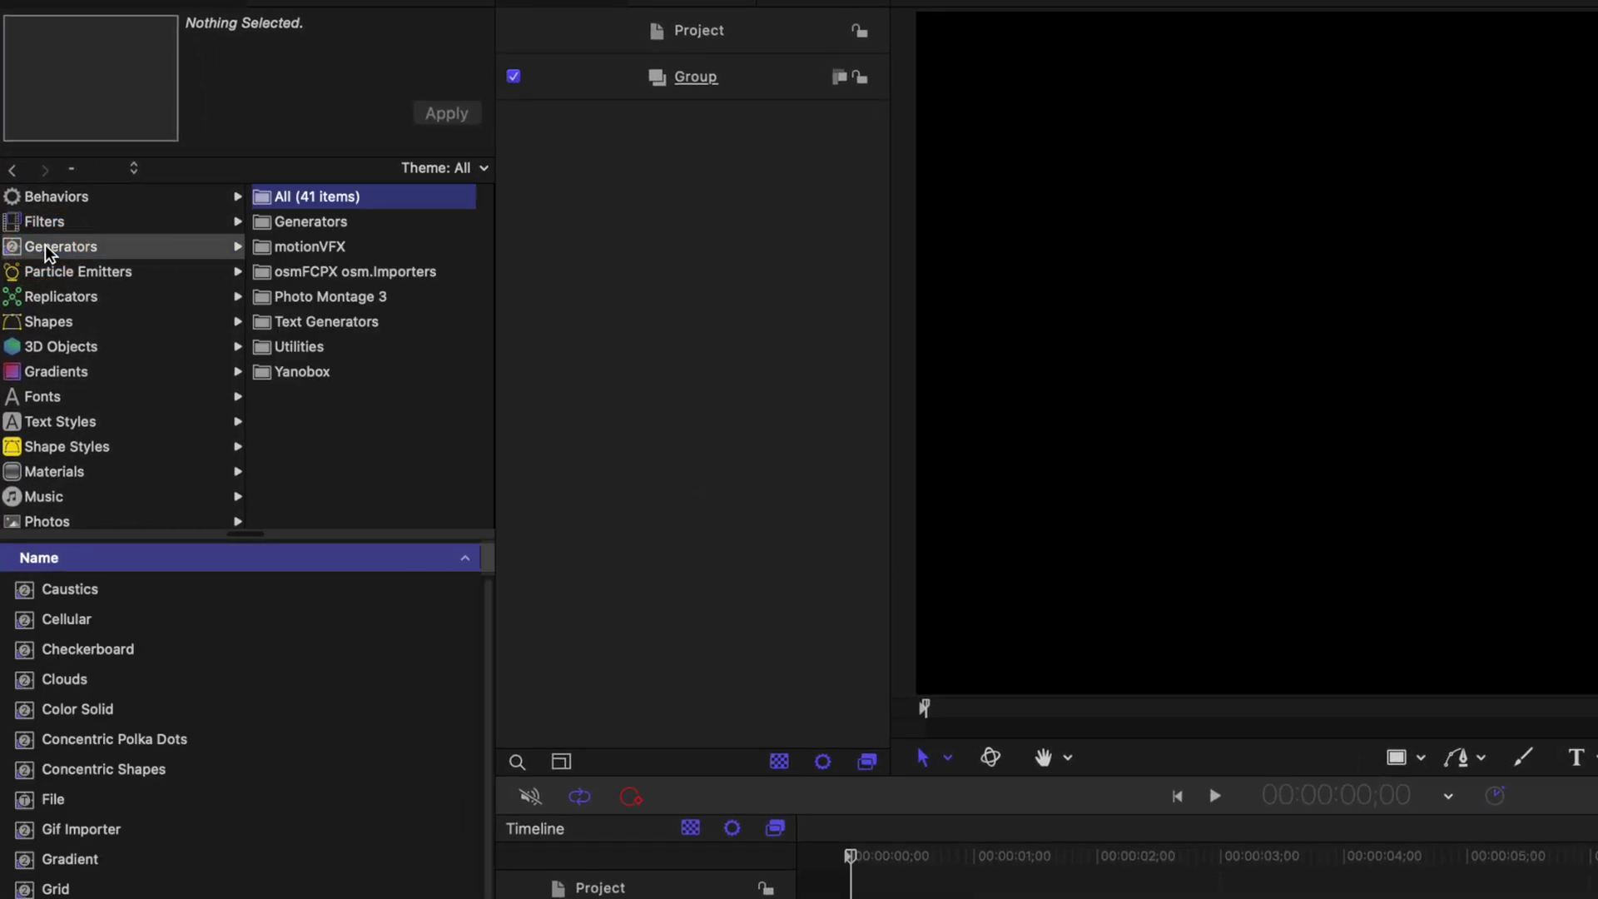
{"action": "left_click", "coordinate": [367, 324]}
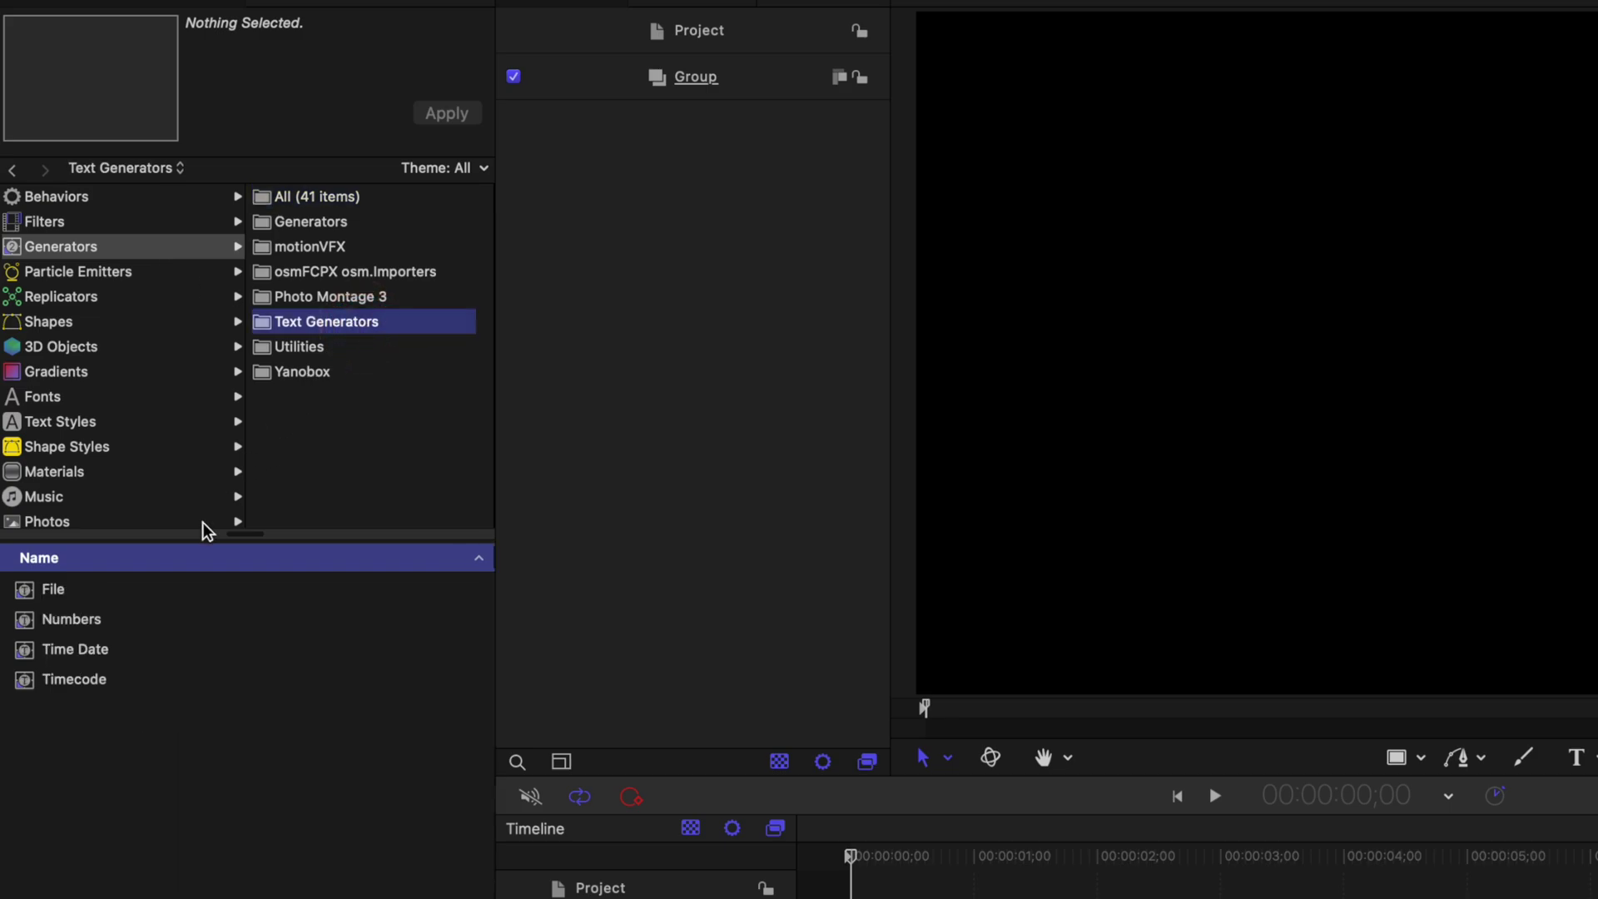
{"action": "left_click", "coordinate": [67, 626]}
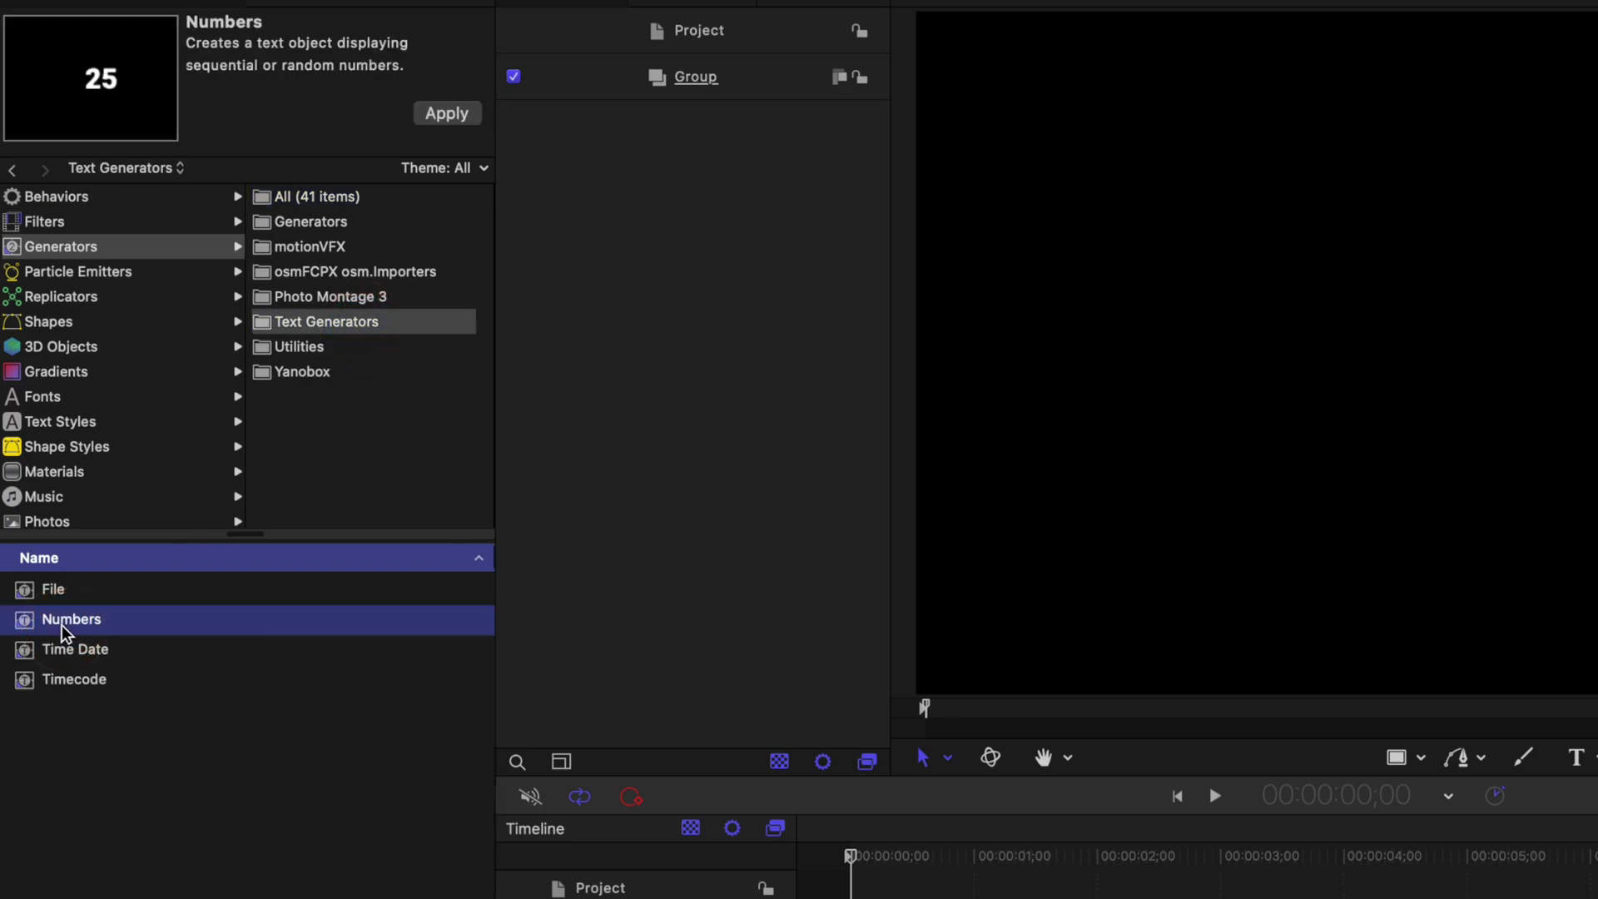
{"action": "left_click_drag", "start_coordinate": [63, 626], "coordinate": [729, 93]}
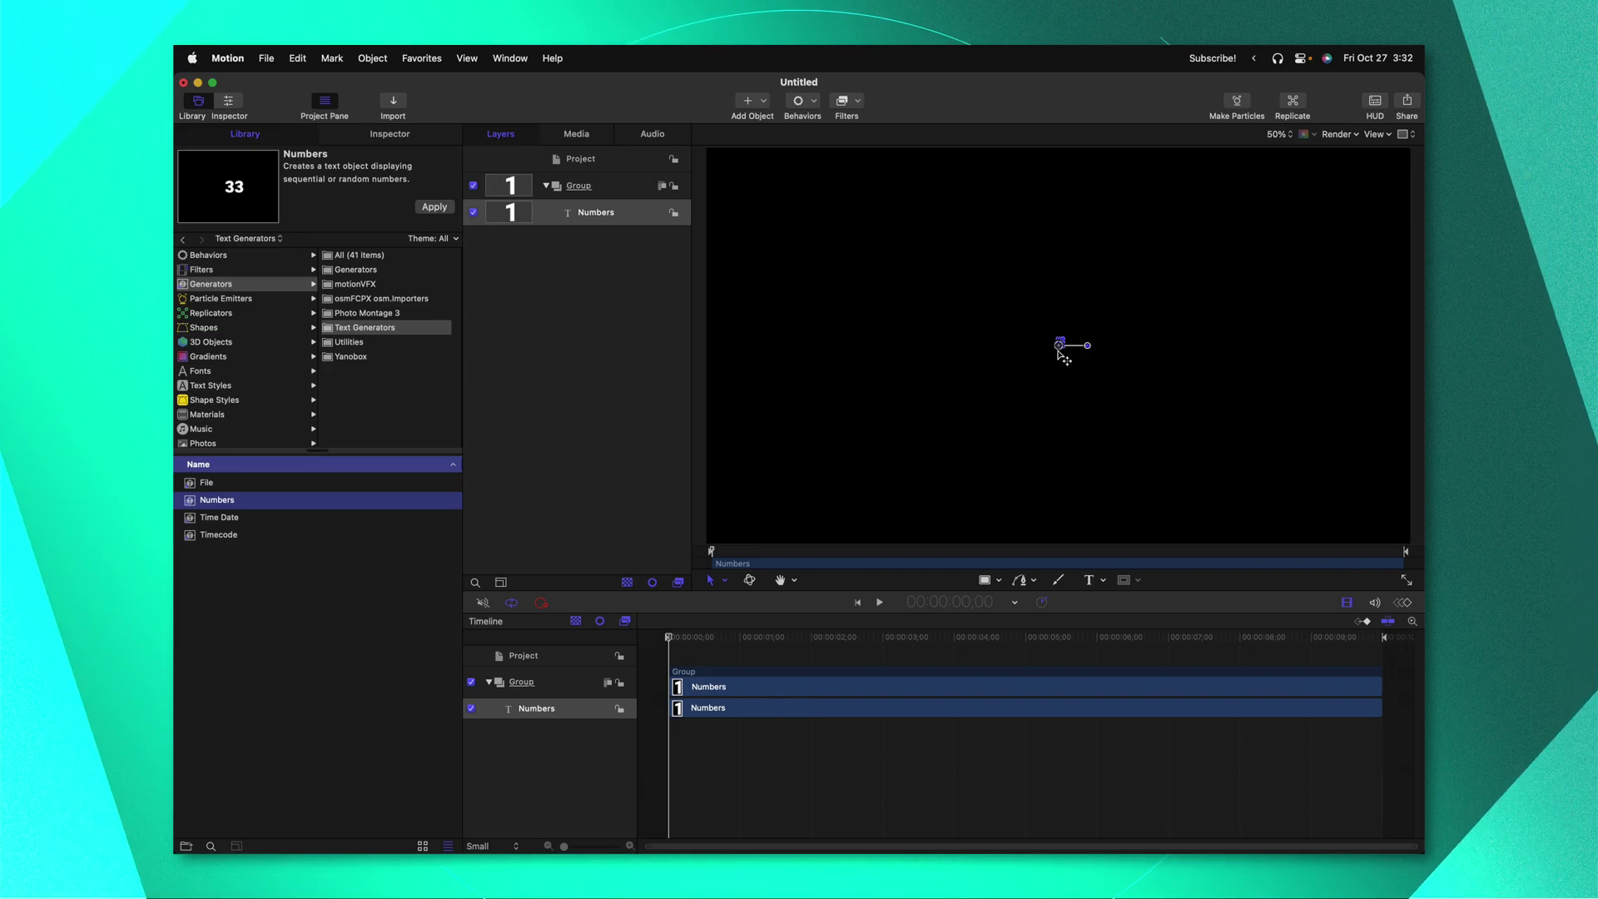
Format the Numbers text as Roboto Black at size 431 and show its Generator settings
{"action": "left_click", "coordinate": [390, 135]}
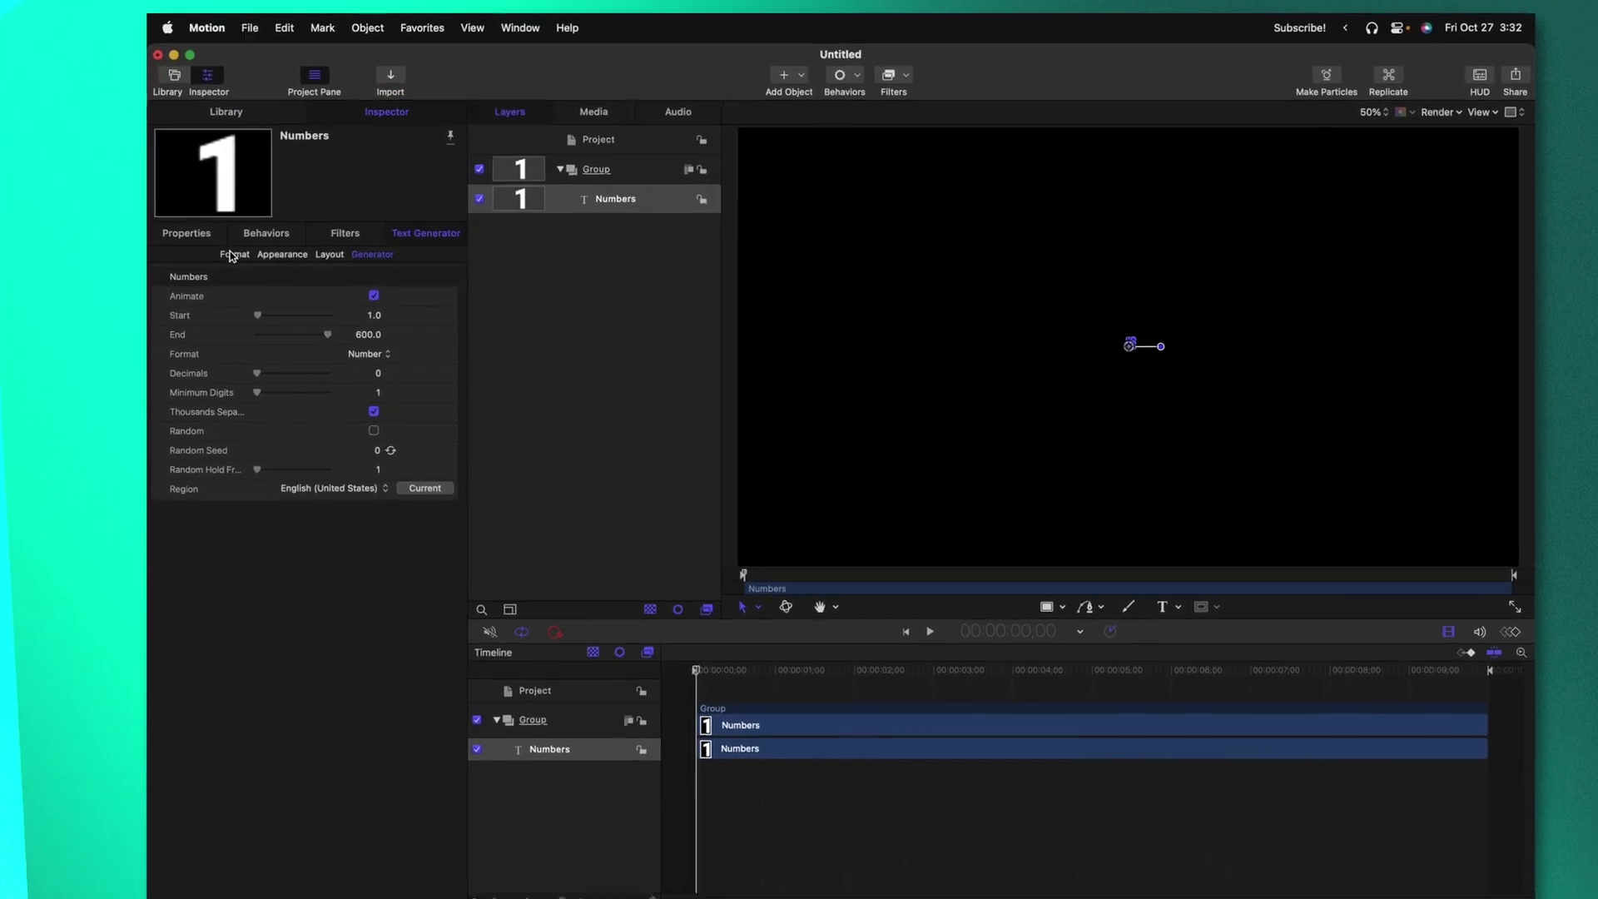
{"action": "left_click", "coordinate": [252, 266]}
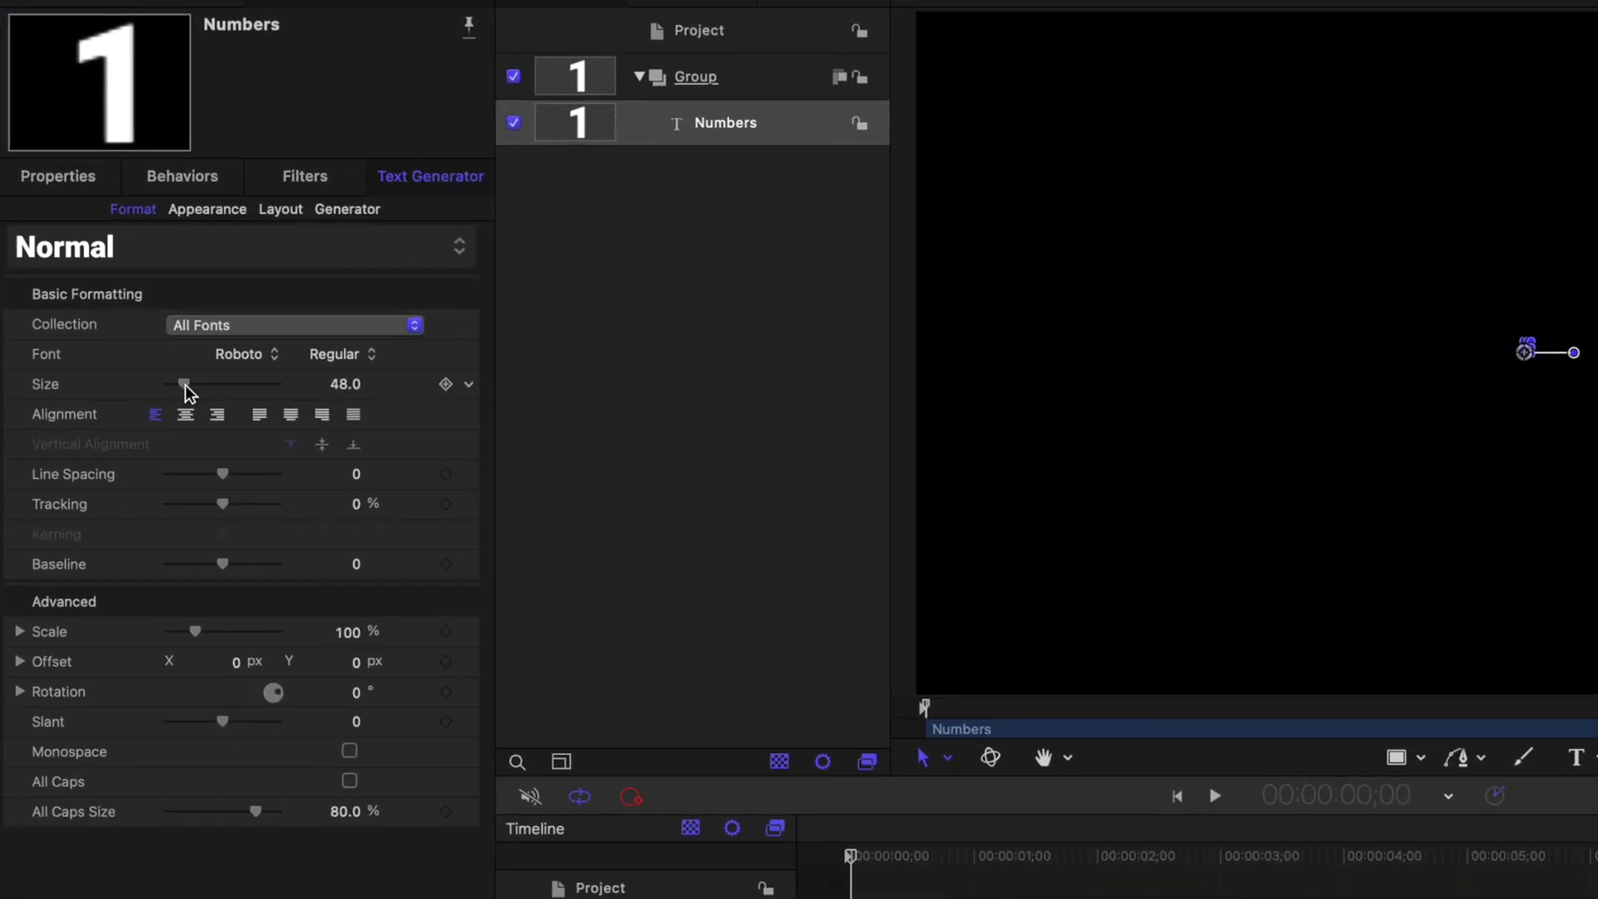
{"action": "left_click_drag", "start_coordinate": [185, 384], "coordinate": [296, 378]}
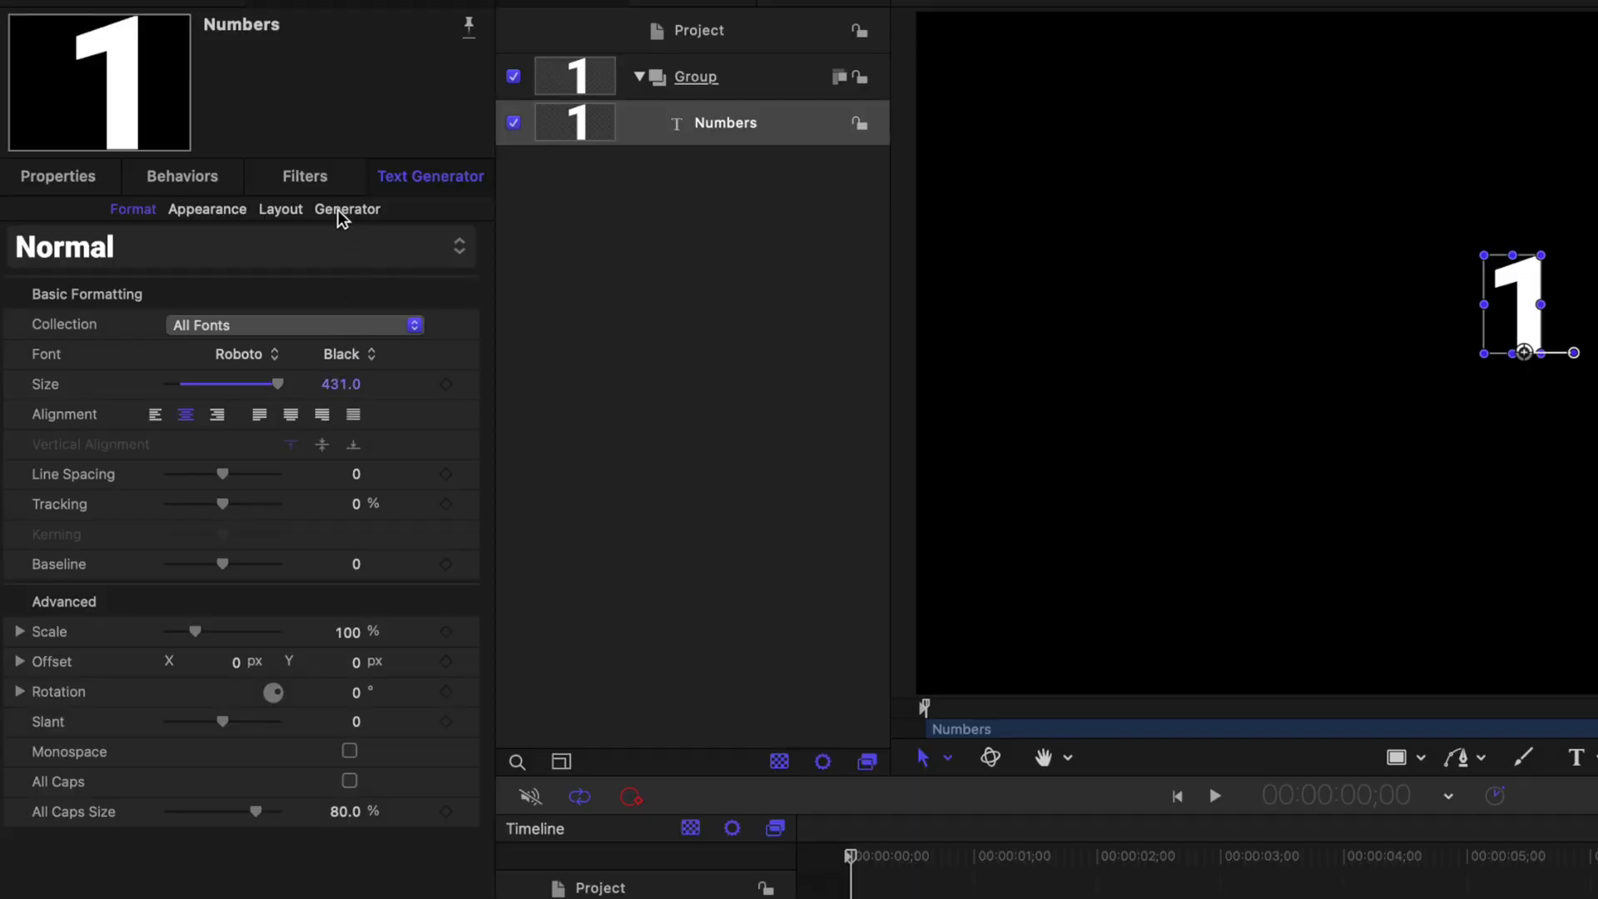
{"action": "left_click", "coordinate": [343, 209]}
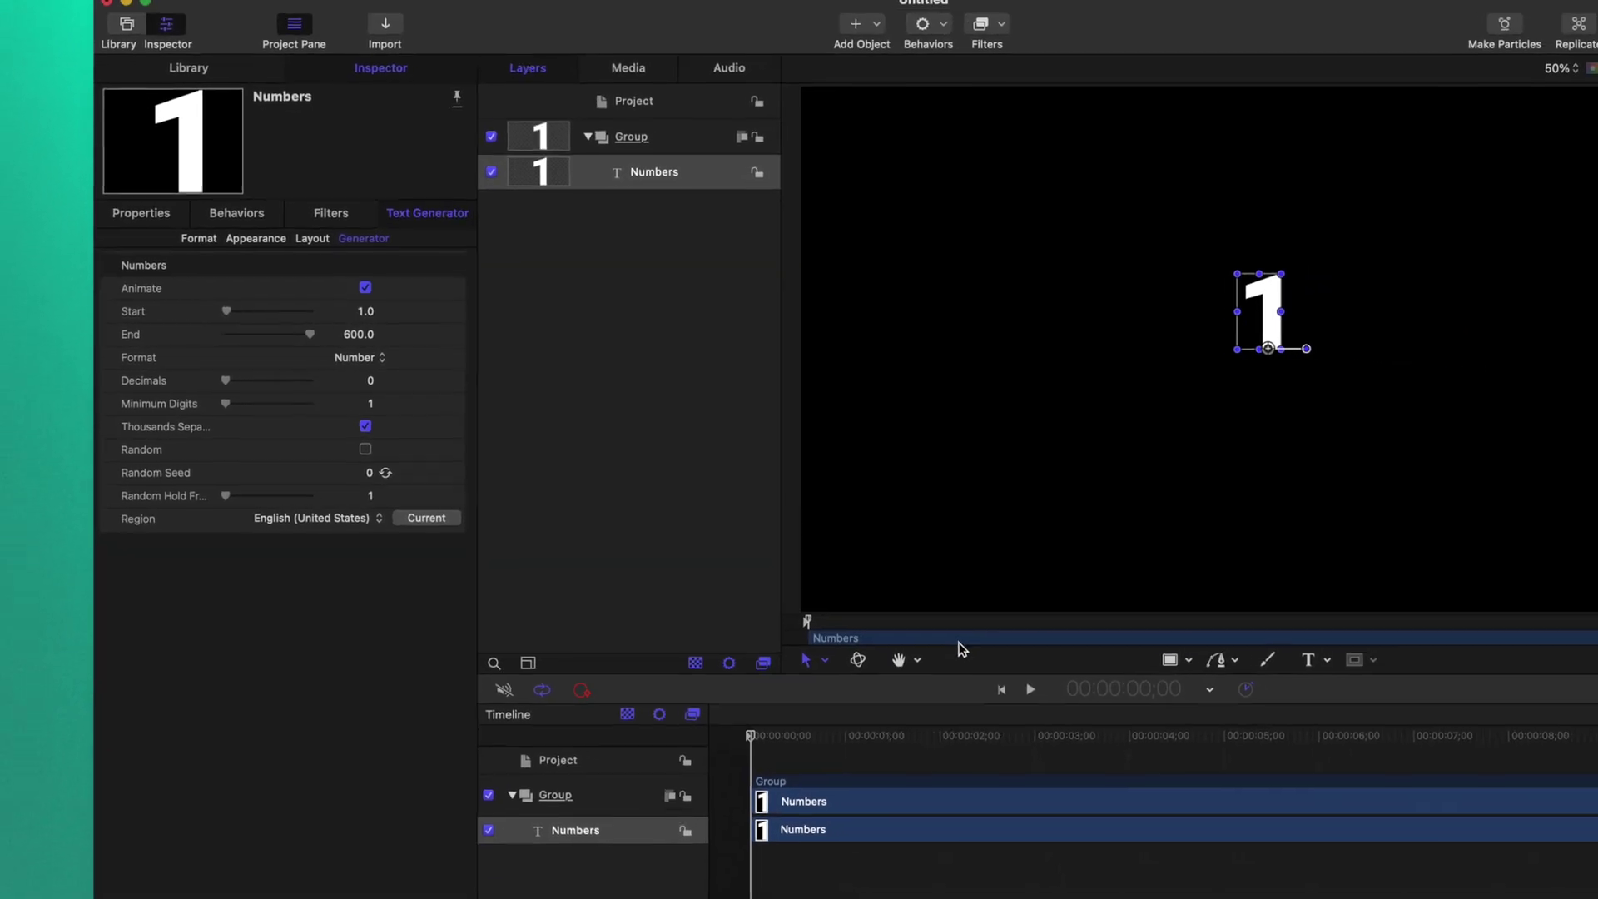
Turn off Animate and keyframe the Numbers Value from 0 to 700, previewing the count-up
{"action": "key", "text": "space"}
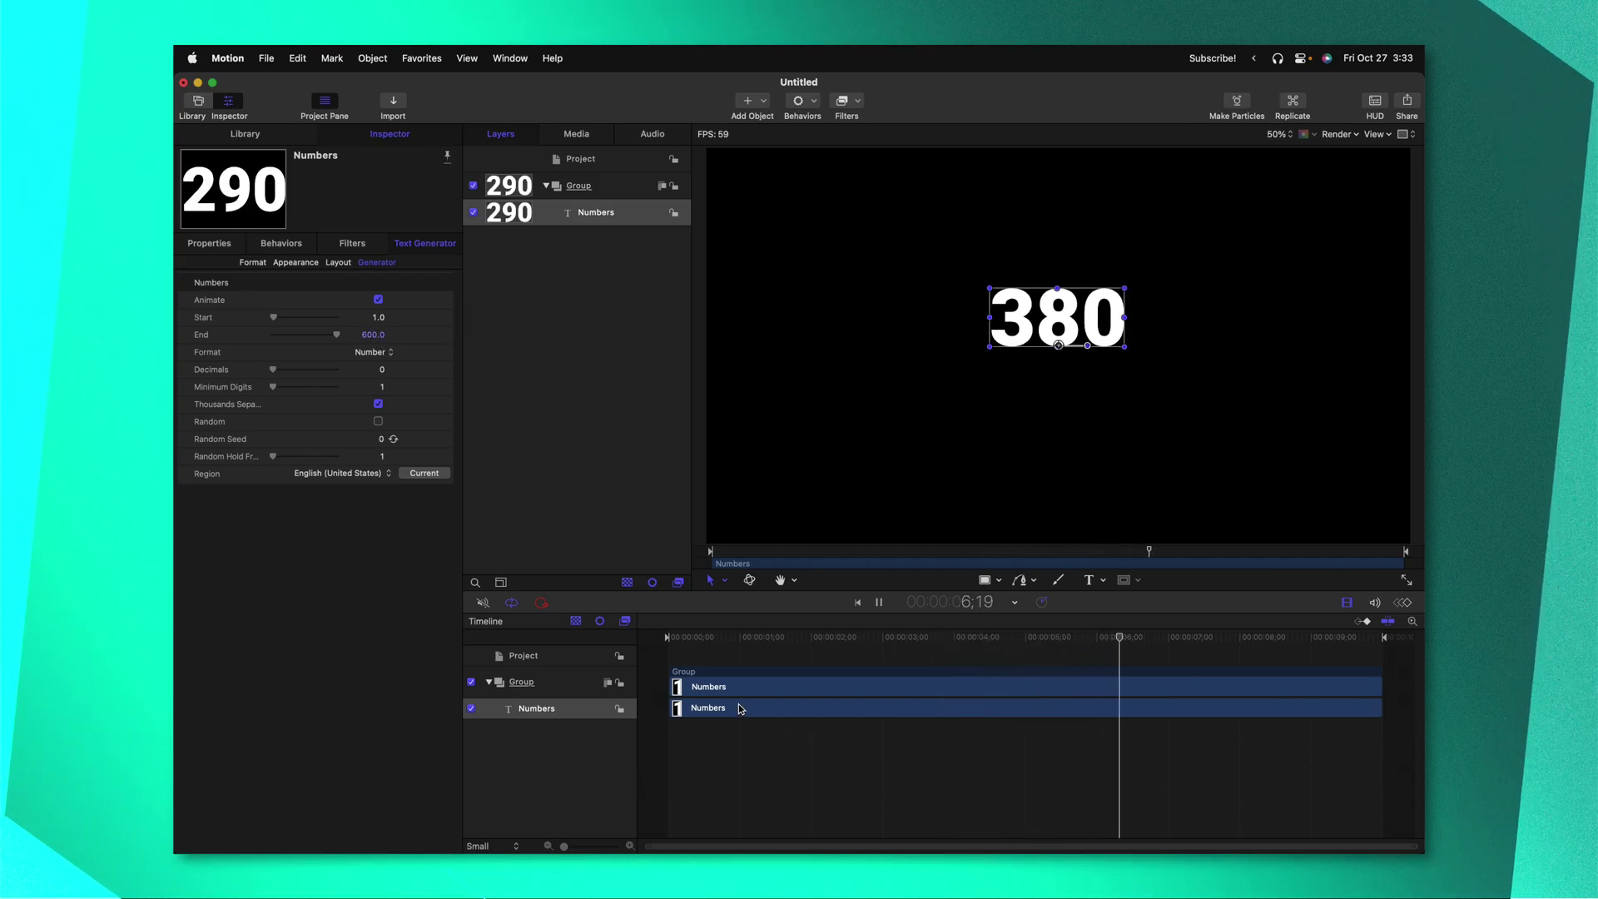
{"action": "key", "text": "space"}
{"action": "key", "text": "Home"}
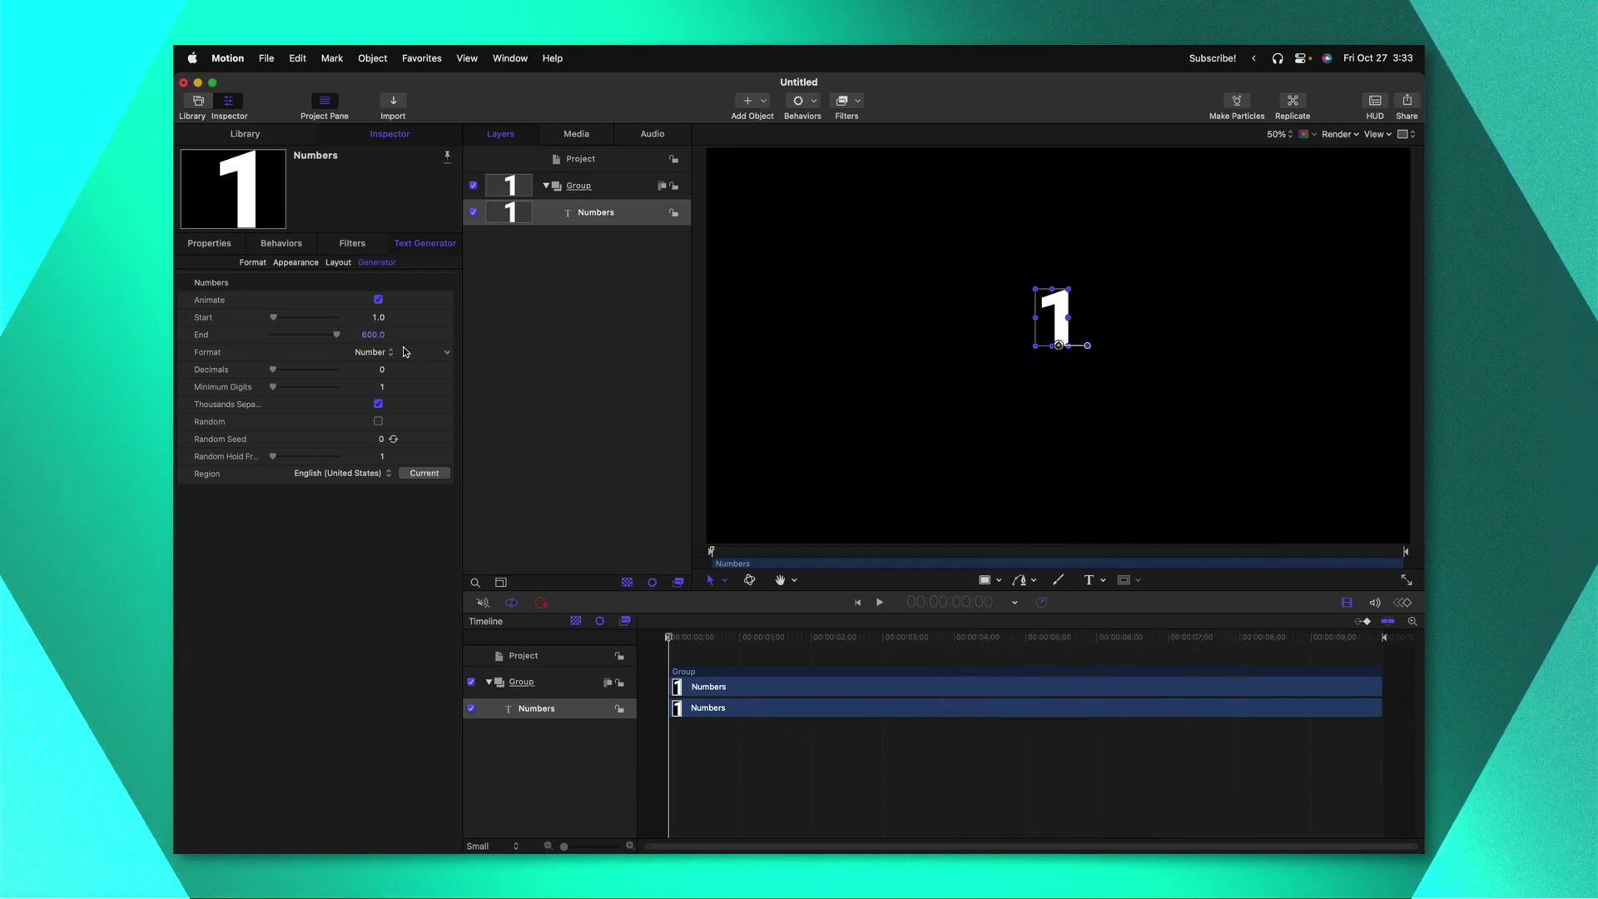
{"action": "left_click", "coordinate": [379, 300]}
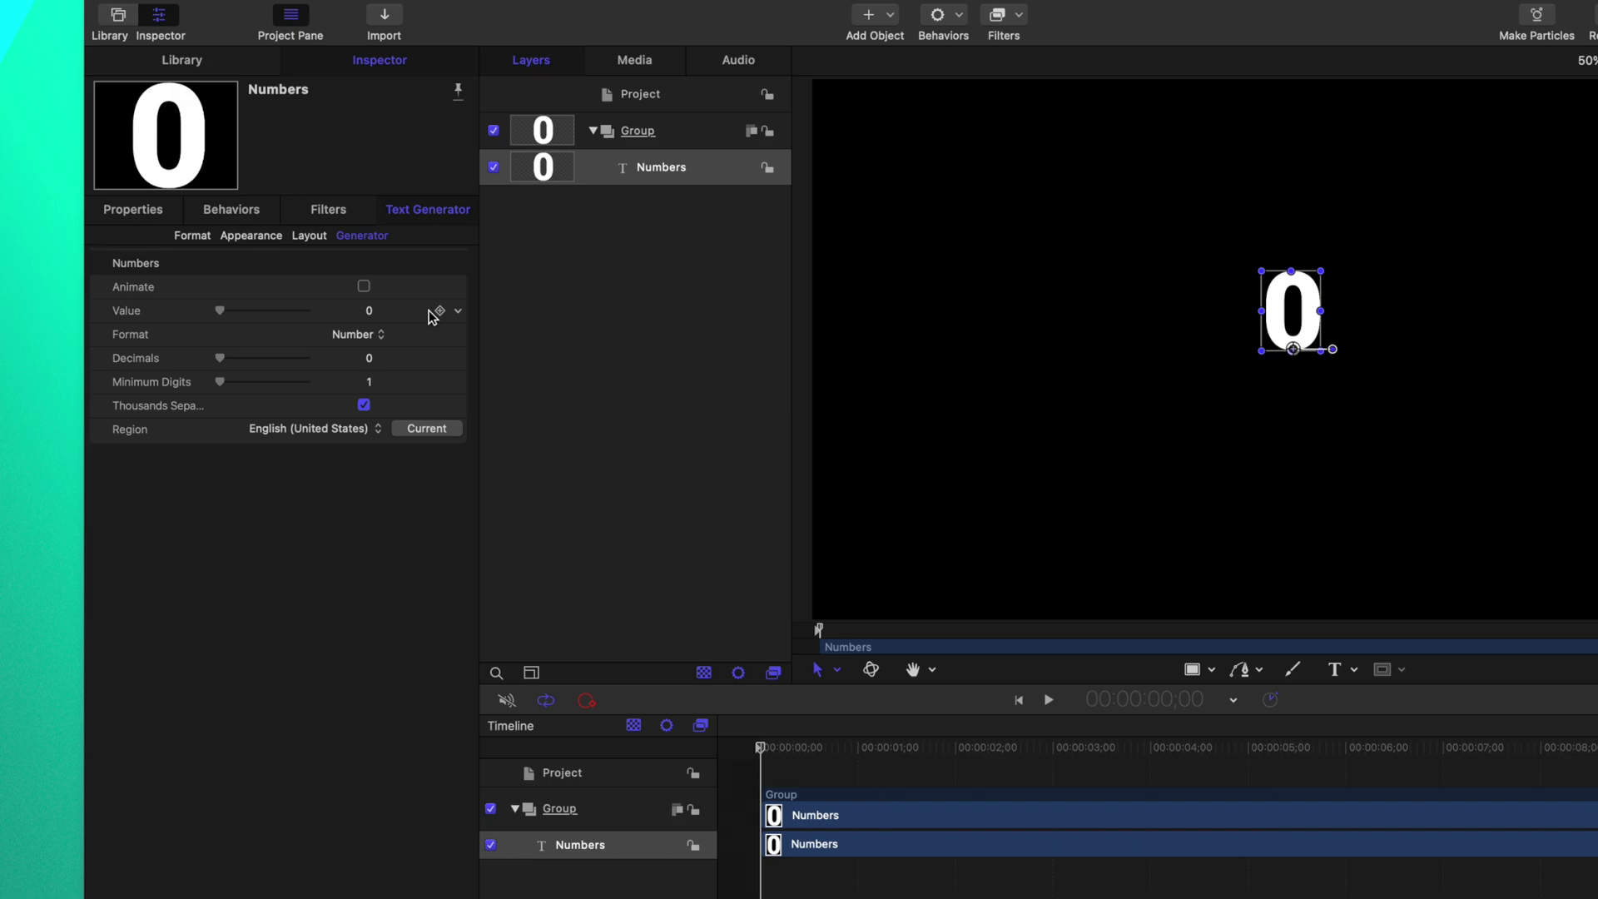
{"action": "left_click", "coordinate": [434, 316]}
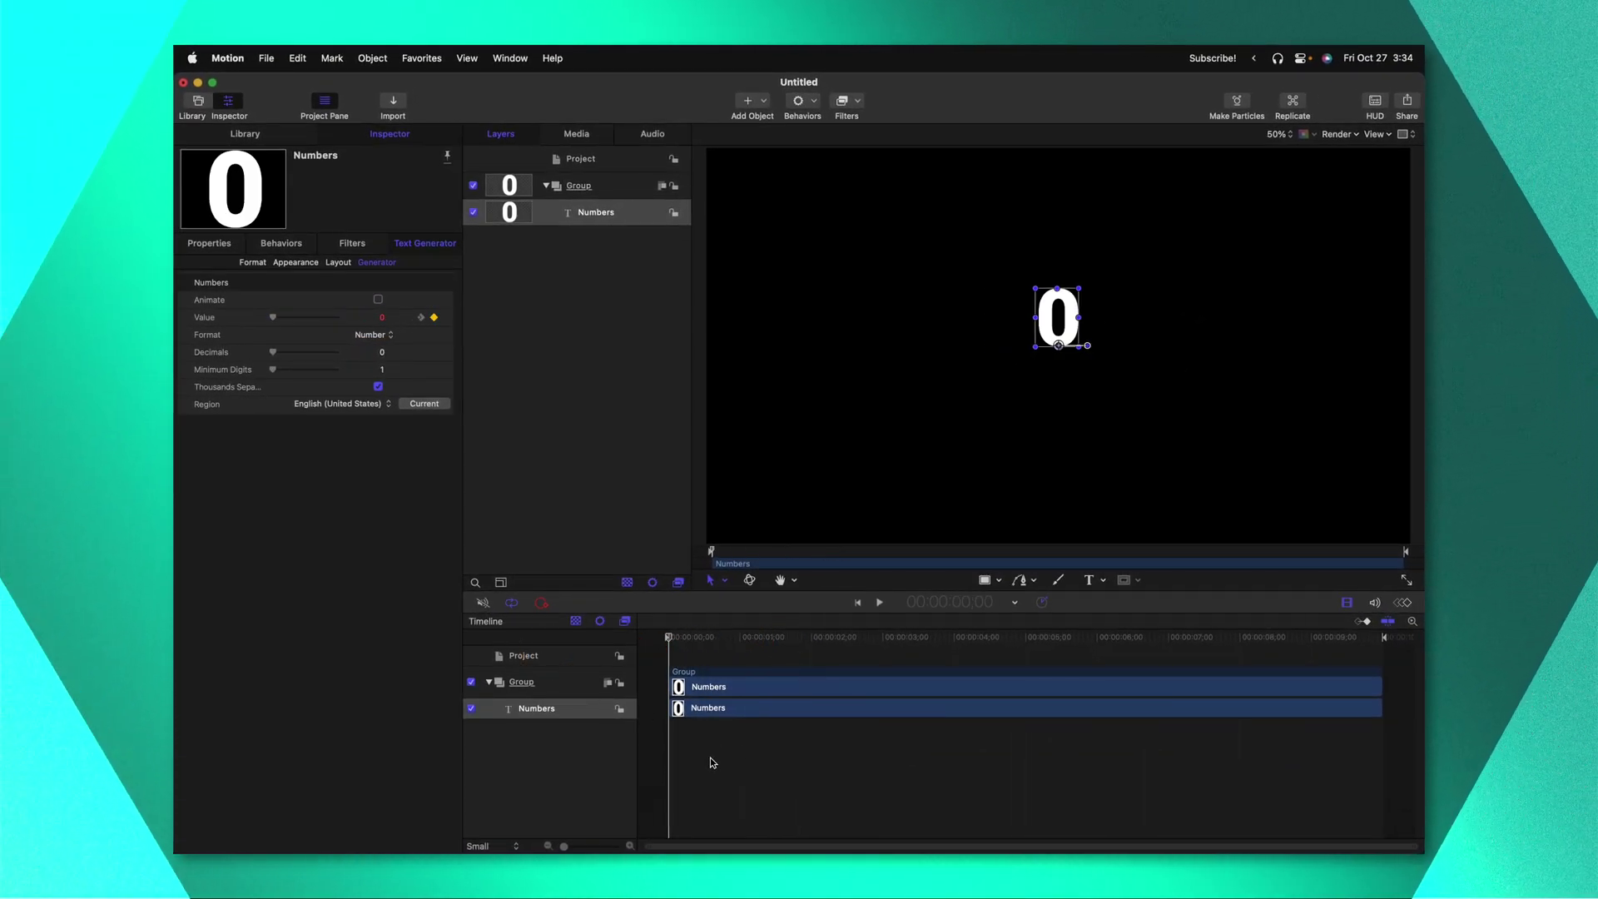
{"action": "key", "text": "space"}
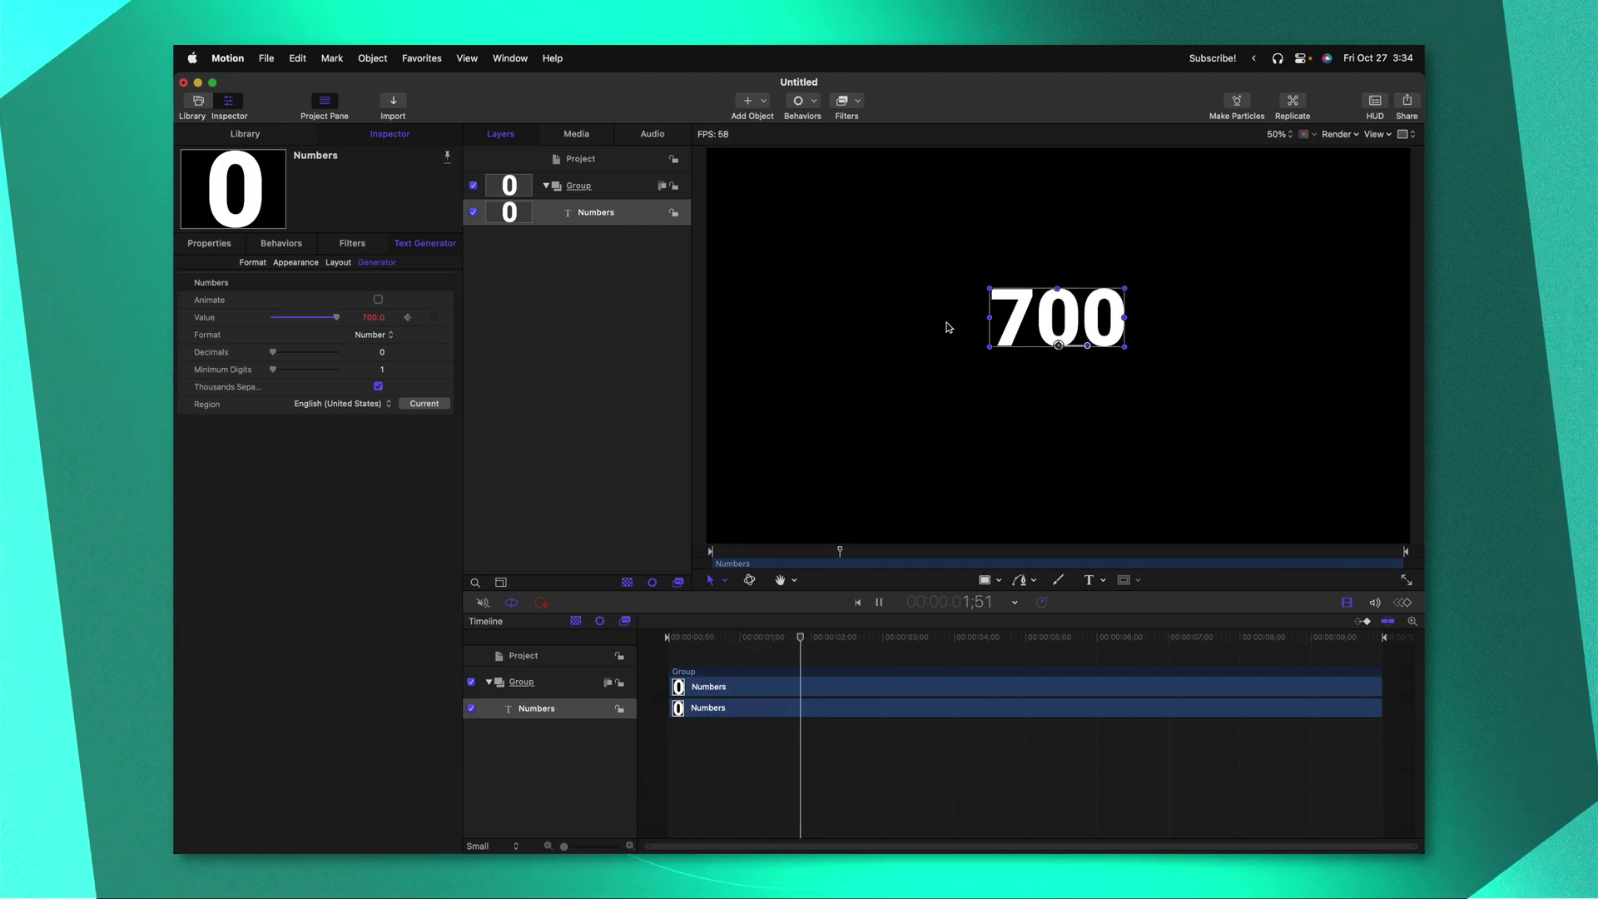
{"action": "key", "text": "space"}
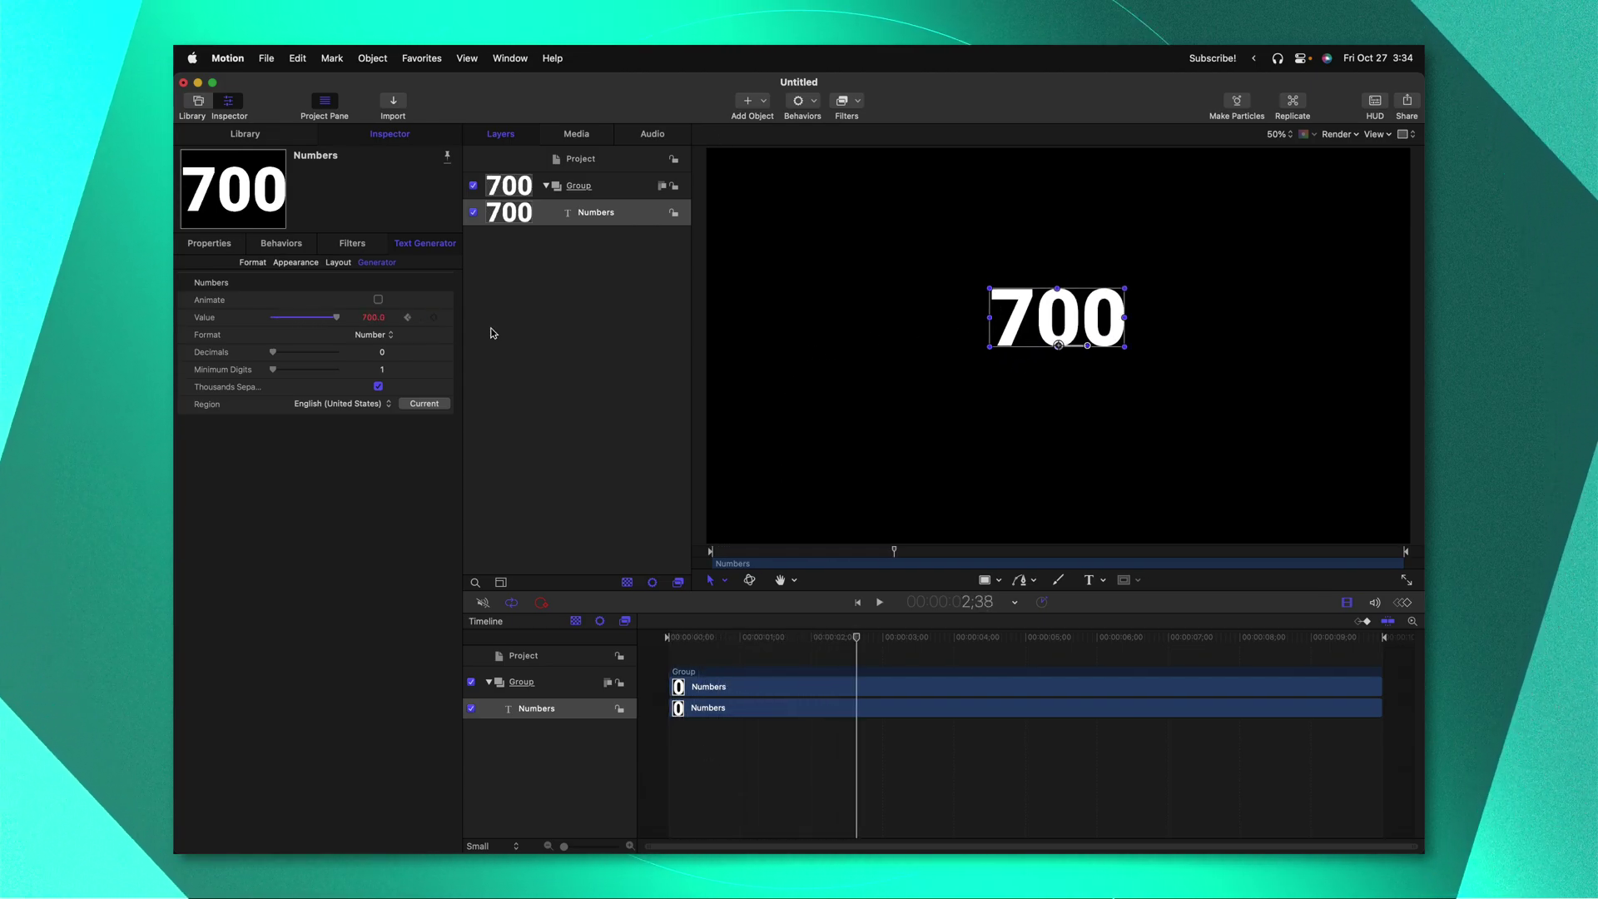
Reset the Numbers Value parameter to 0, clearing its keyframes
{"action": "left_click", "coordinate": [447, 318]}
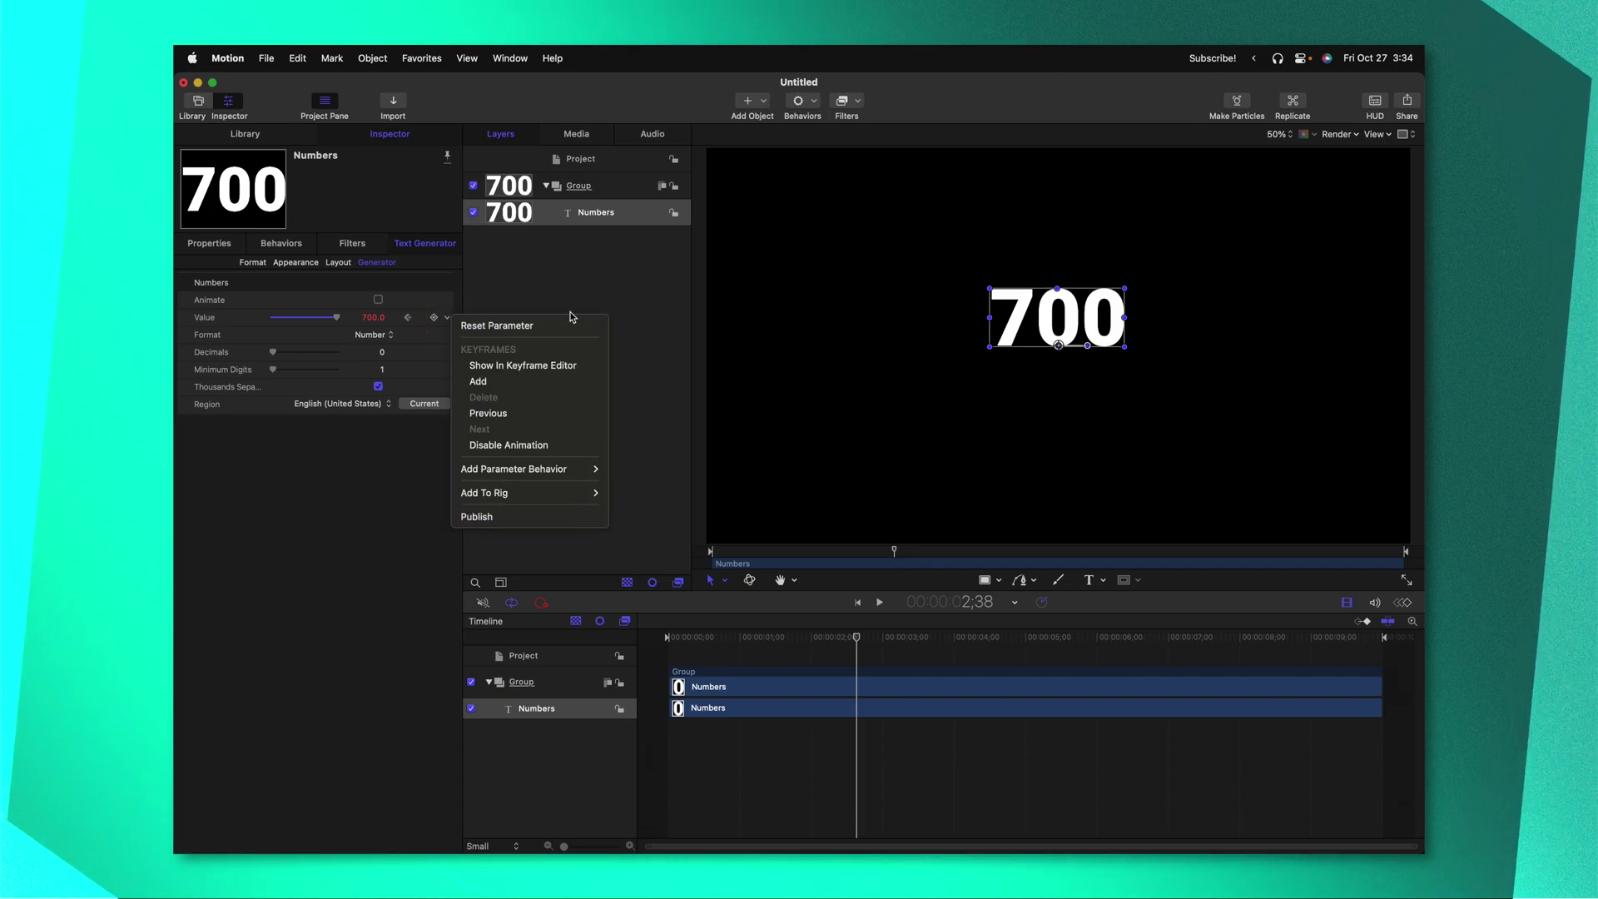
{"action": "left_click", "coordinate": [593, 284]}
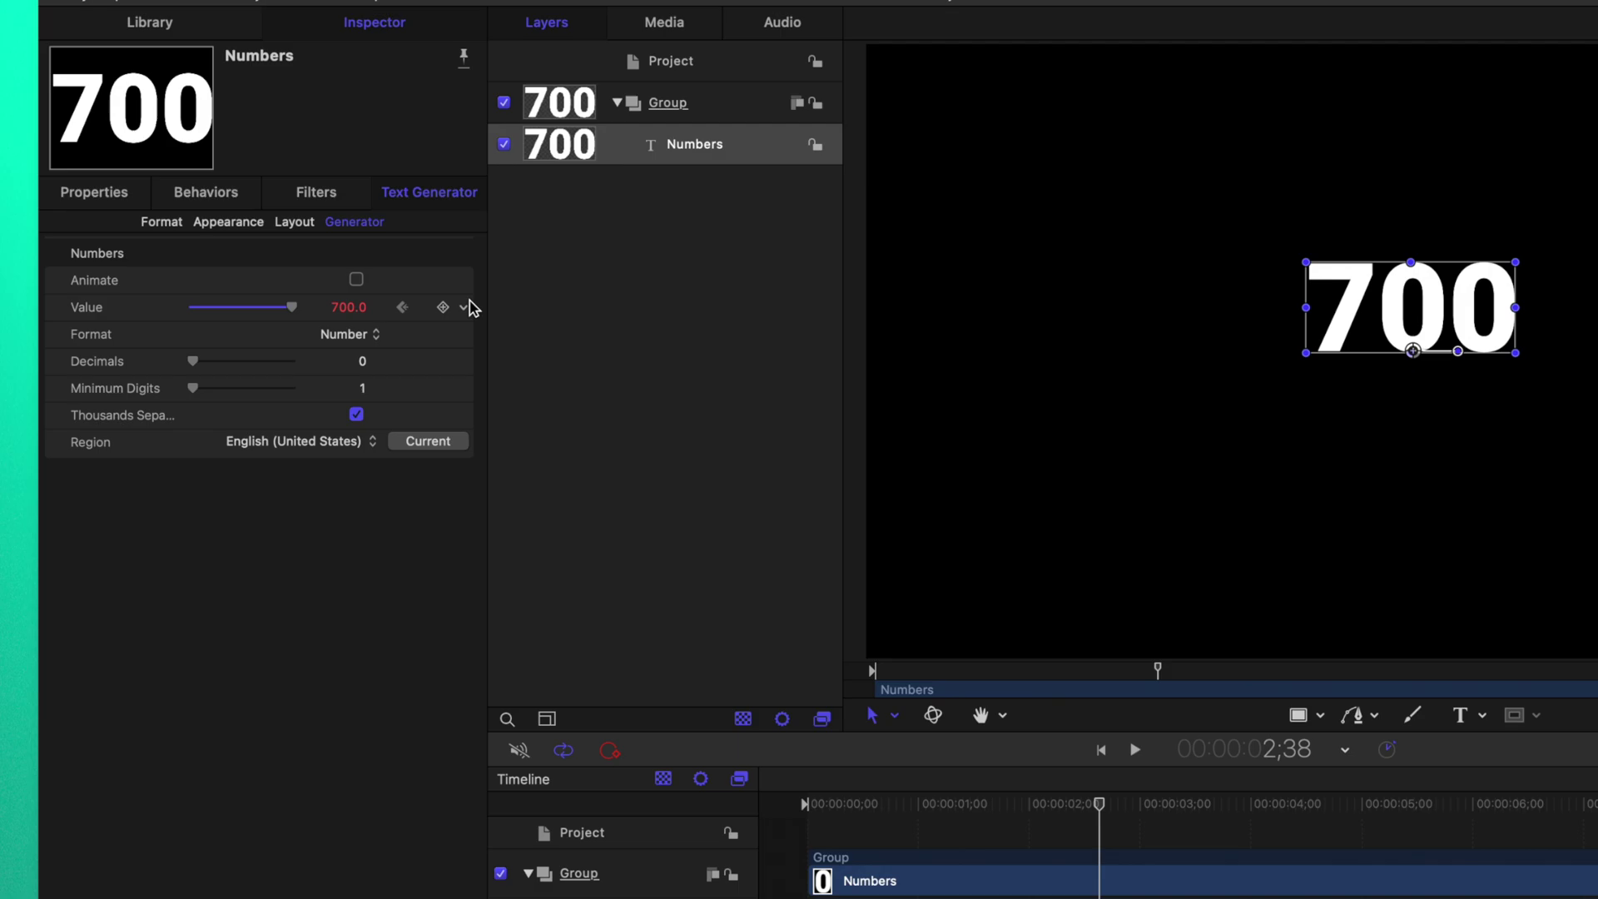
{"action": "left_click", "coordinate": [449, 317]}
{"action": "left_click", "coordinate": [503, 321]}
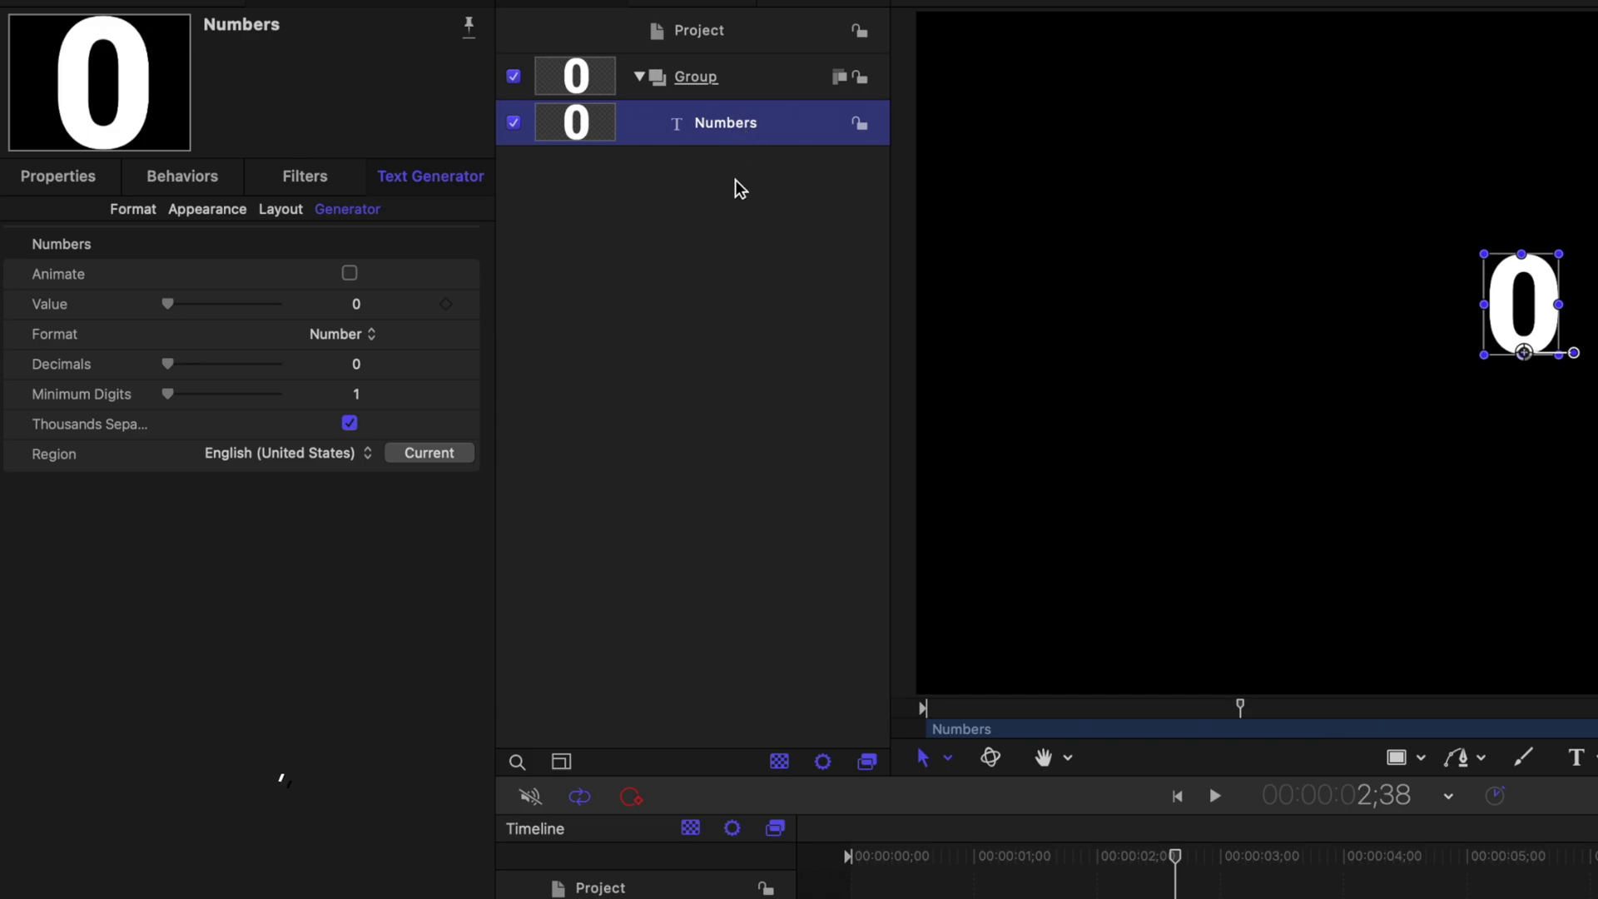
Duplicate Numbers as a hidden layer named Counter and move Numbers above it in the Layers list
{"action": "key", "text": "super+d"}
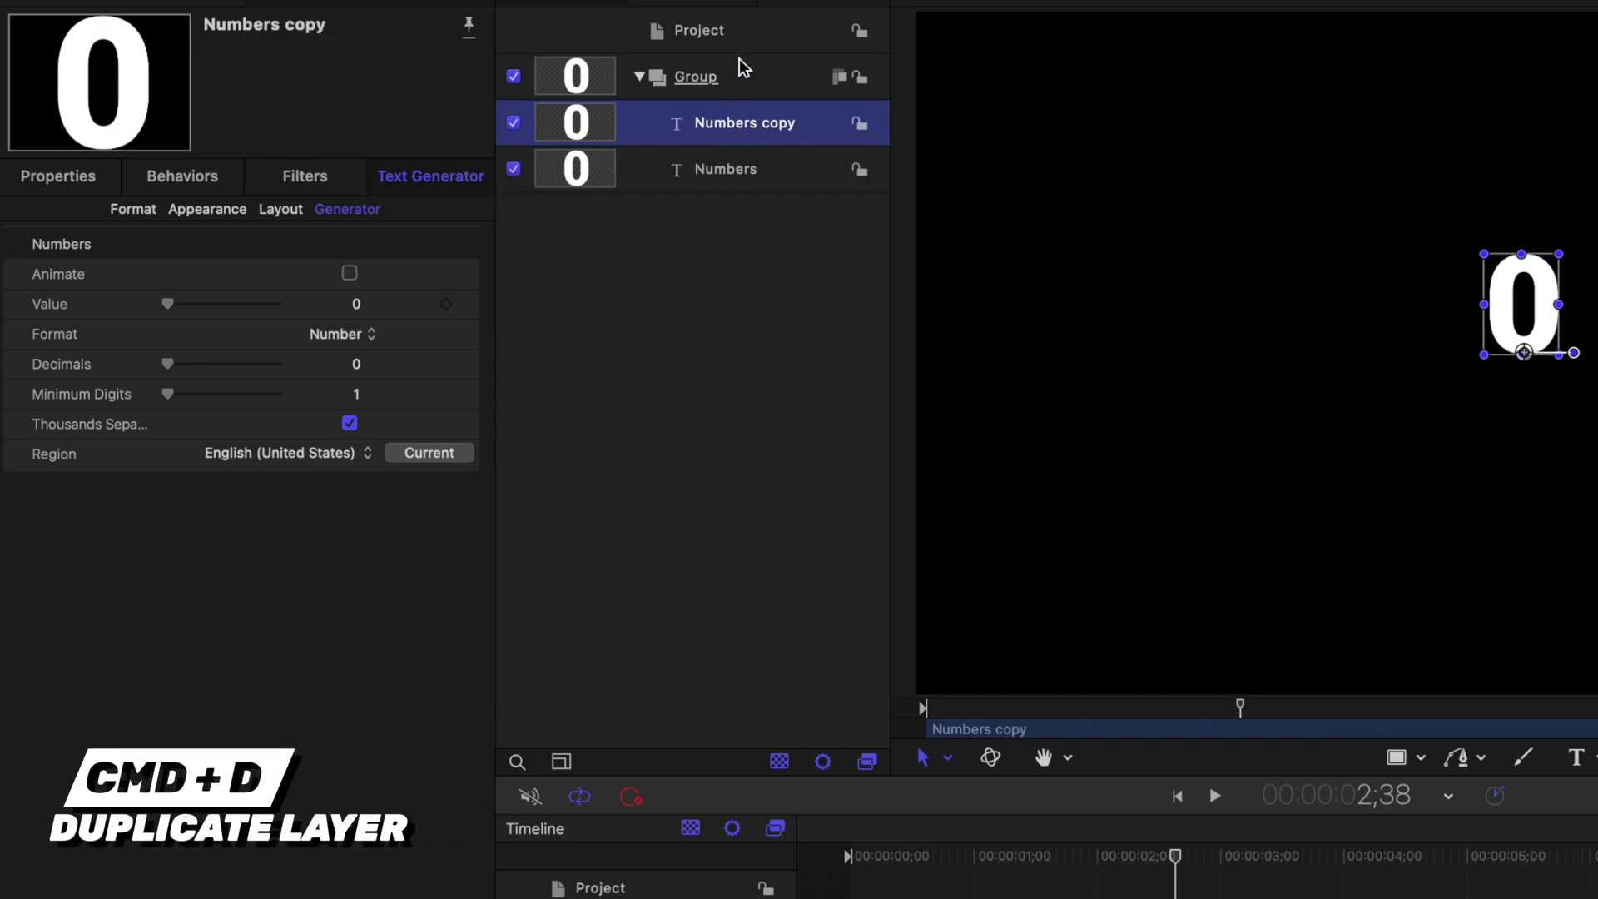
{"action": "double_click", "coordinate": [737, 124]}
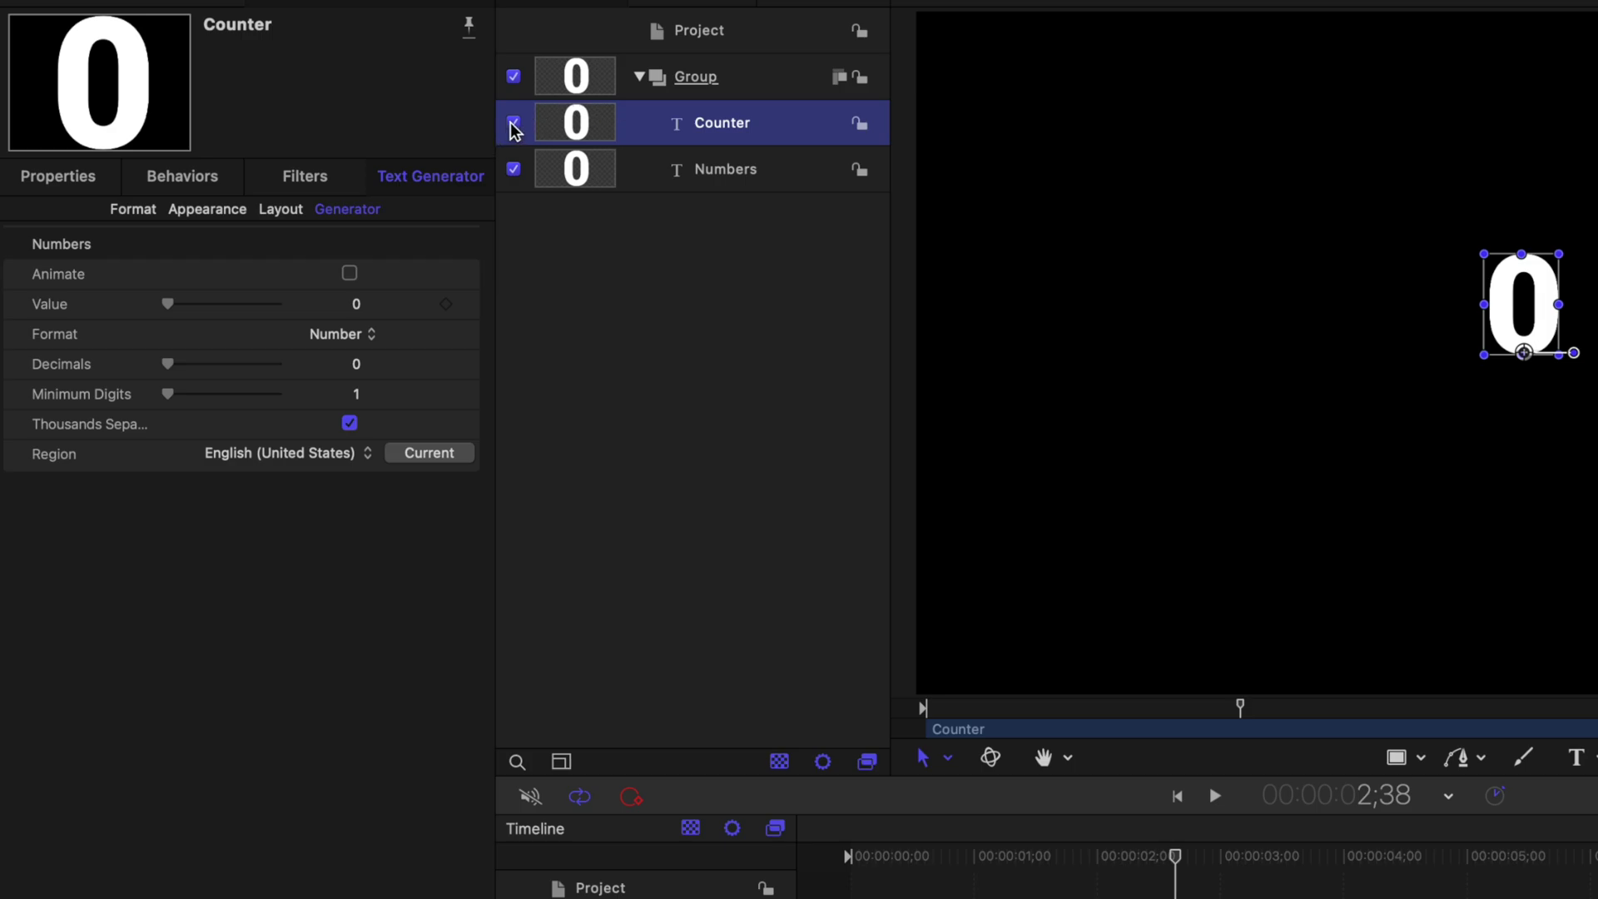
{"action": "left_click", "coordinate": [742, 172]}
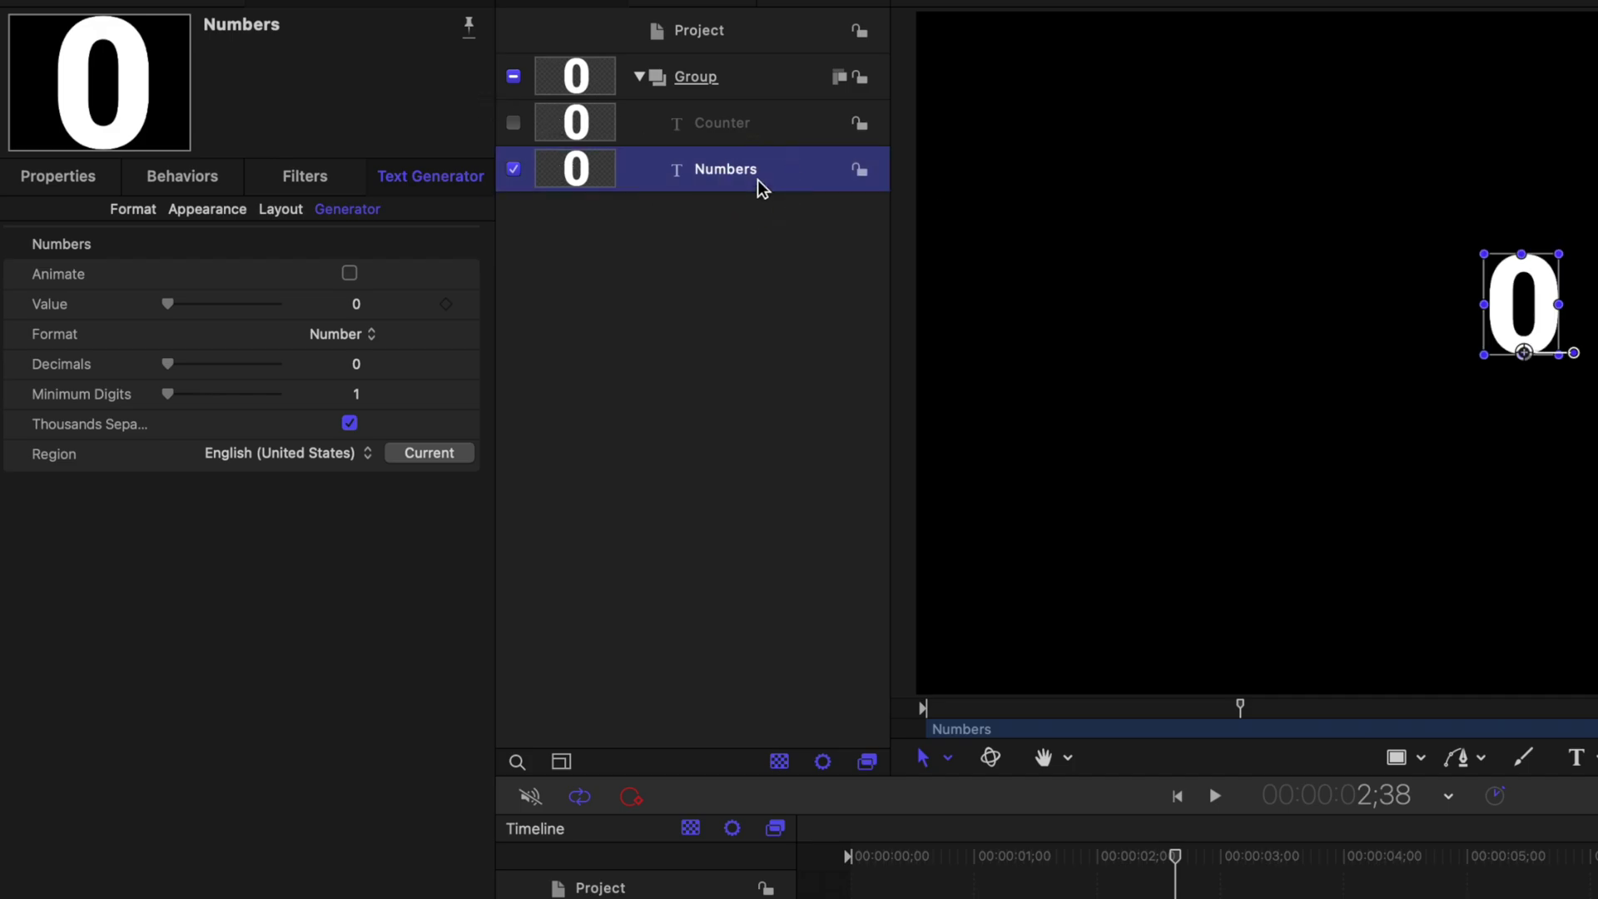
{"action": "left_click_drag", "start_coordinate": [742, 173], "coordinate": [723, 101]}
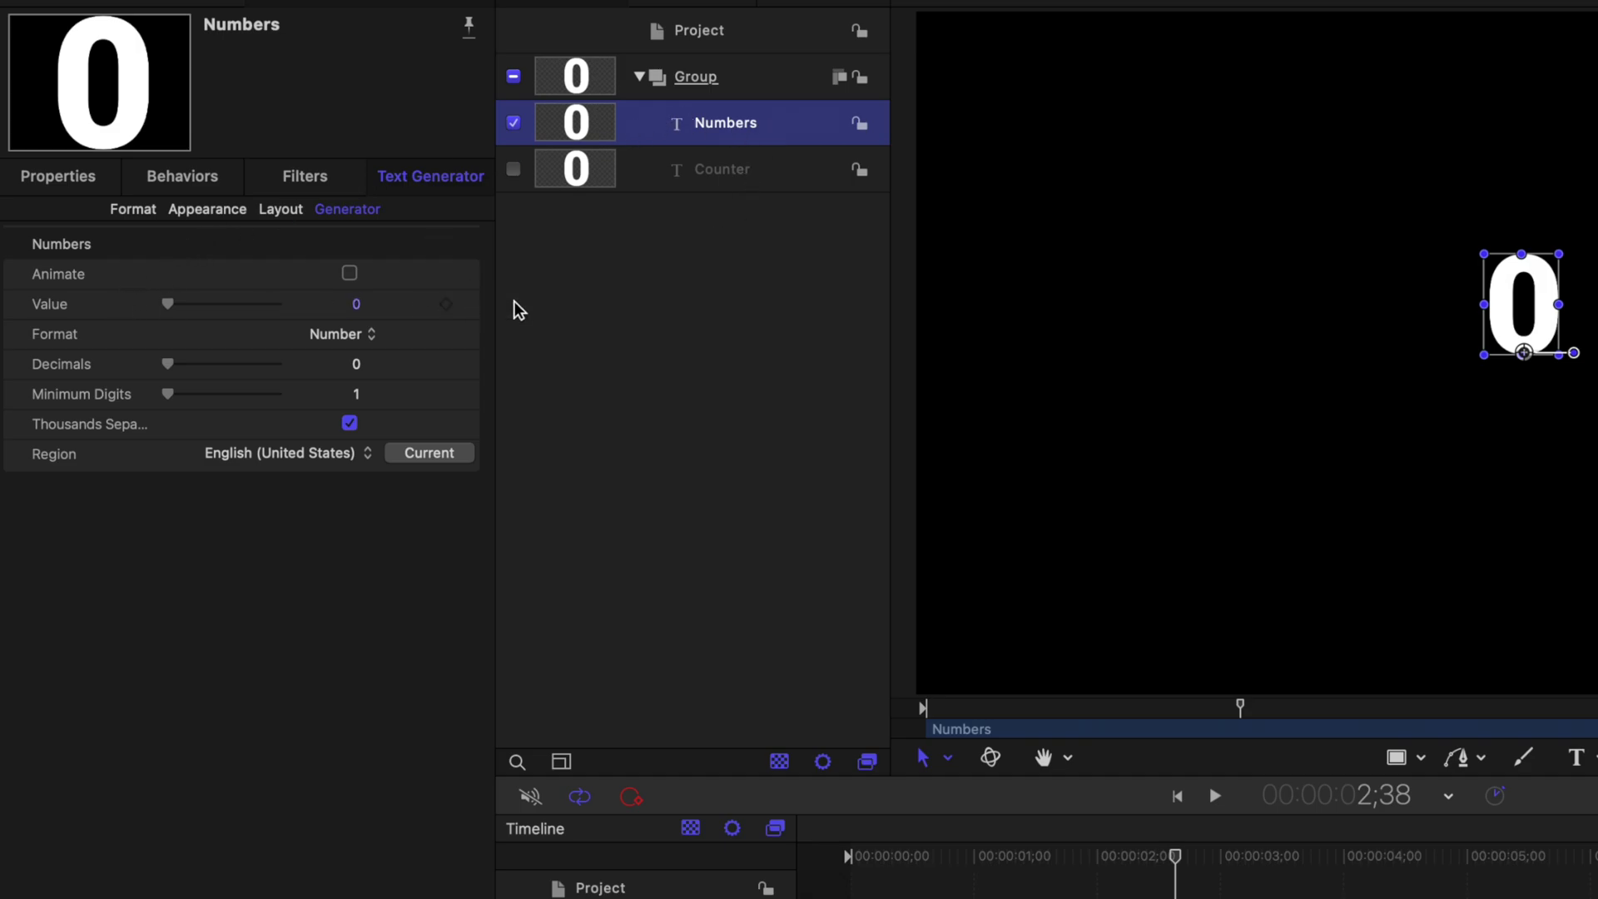
Add a Link behavior to the Numbers Value with Counter as source, and set Counter's Value to 56
{"action": "left_click", "coordinate": [470, 304]}
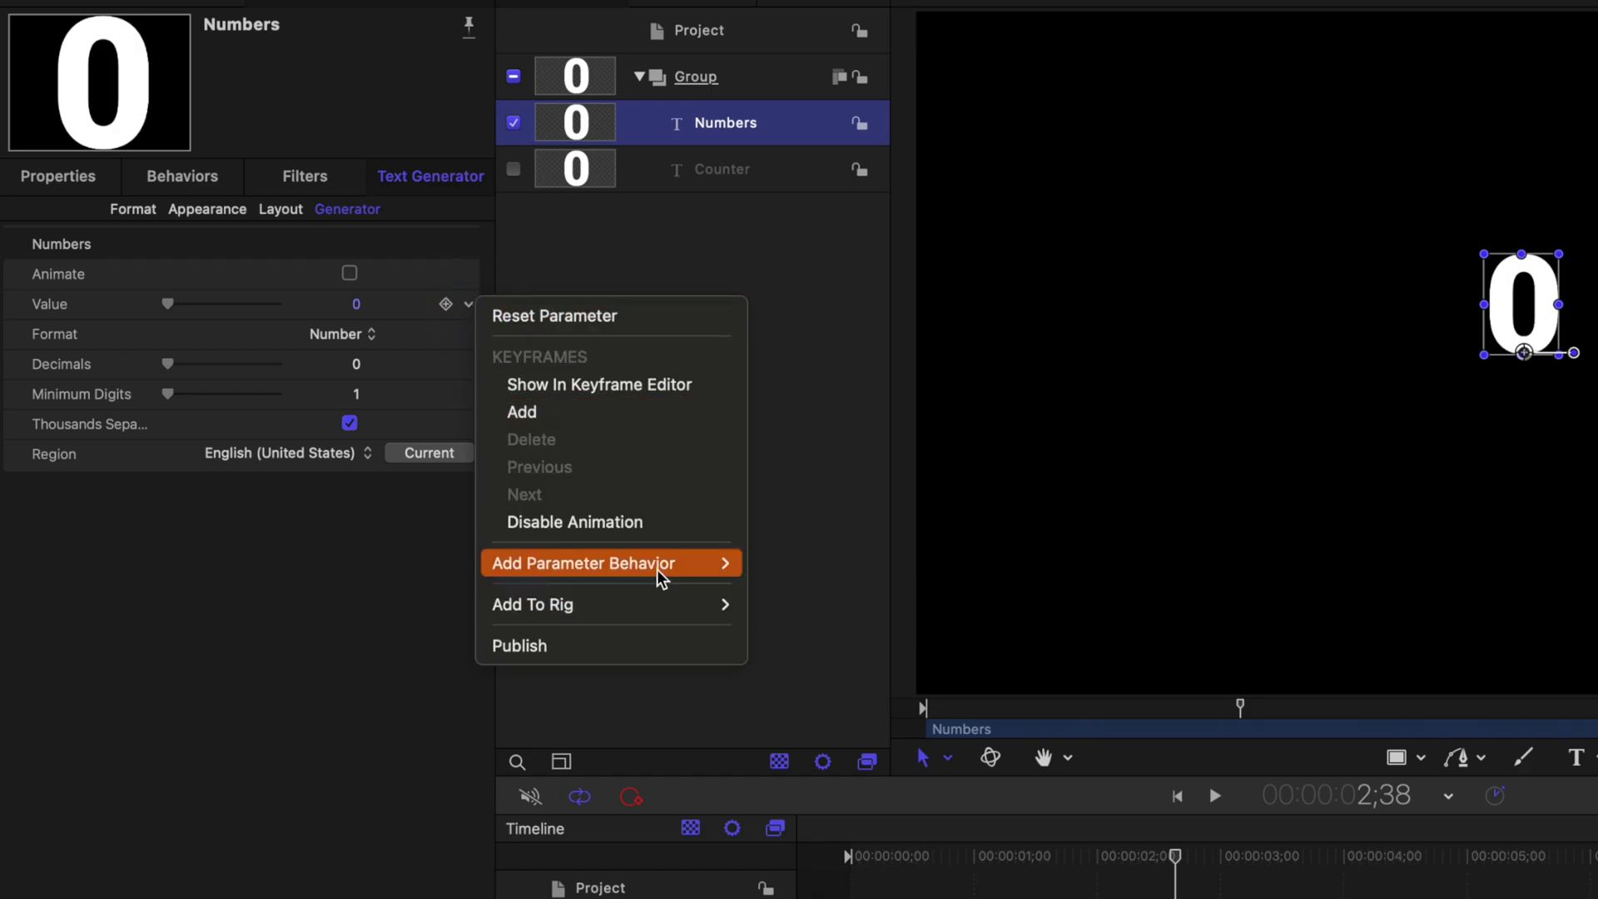
{"action": "mouse_move", "coordinate": [657, 567]}
{"action": "left_click", "coordinate": [833, 671]}
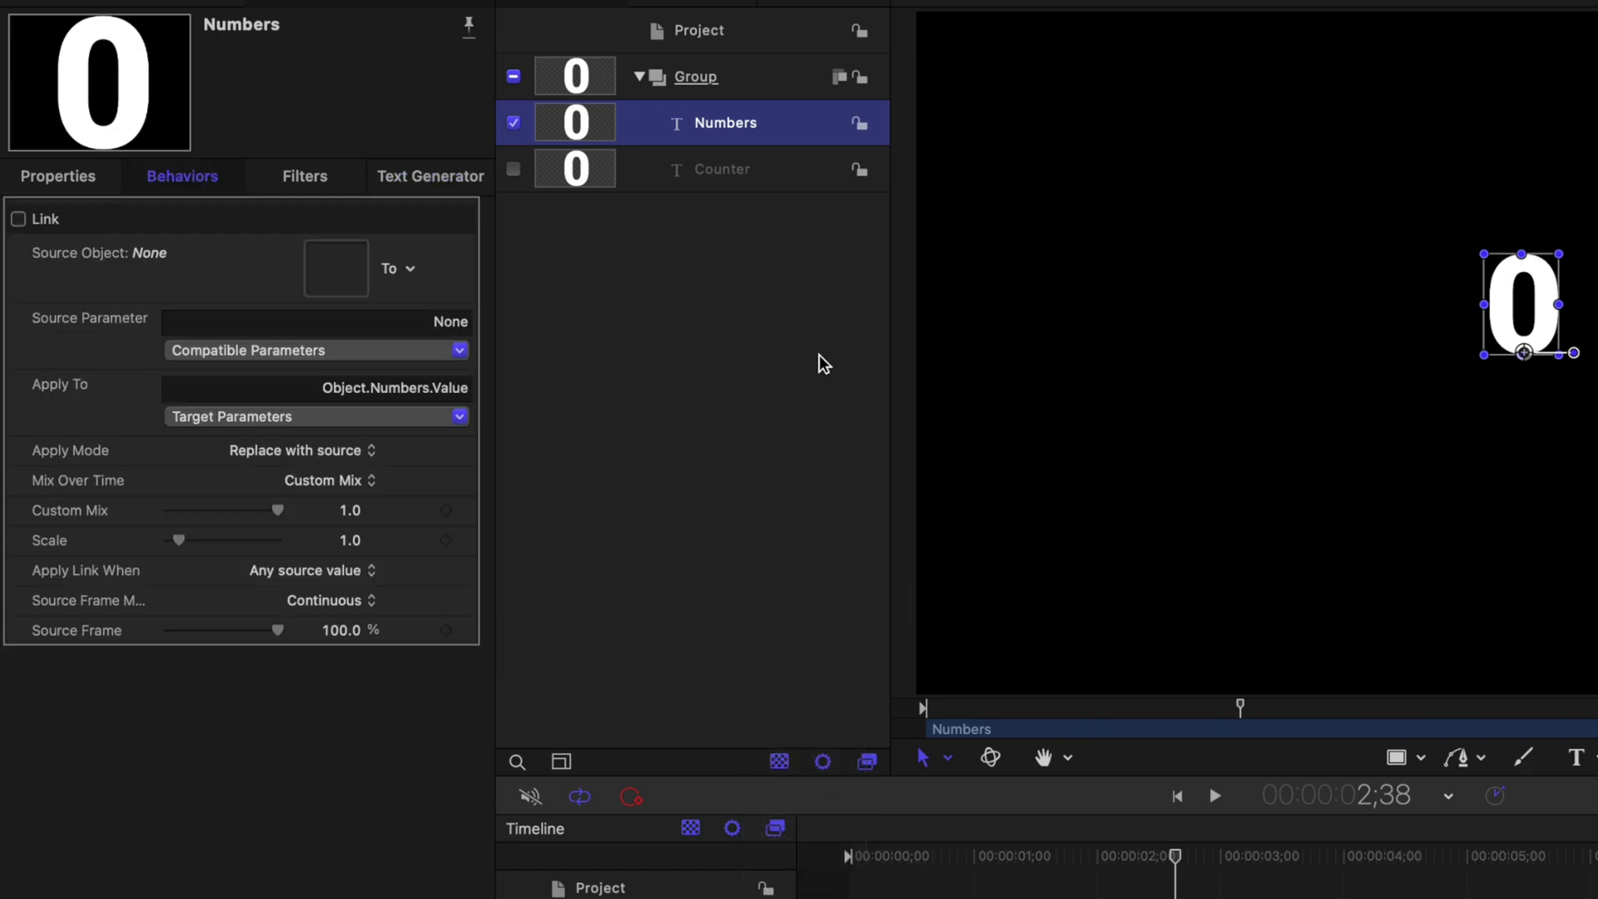
{"action": "left_click_drag", "start_coordinate": [587, 212], "coordinate": [333, 261]}
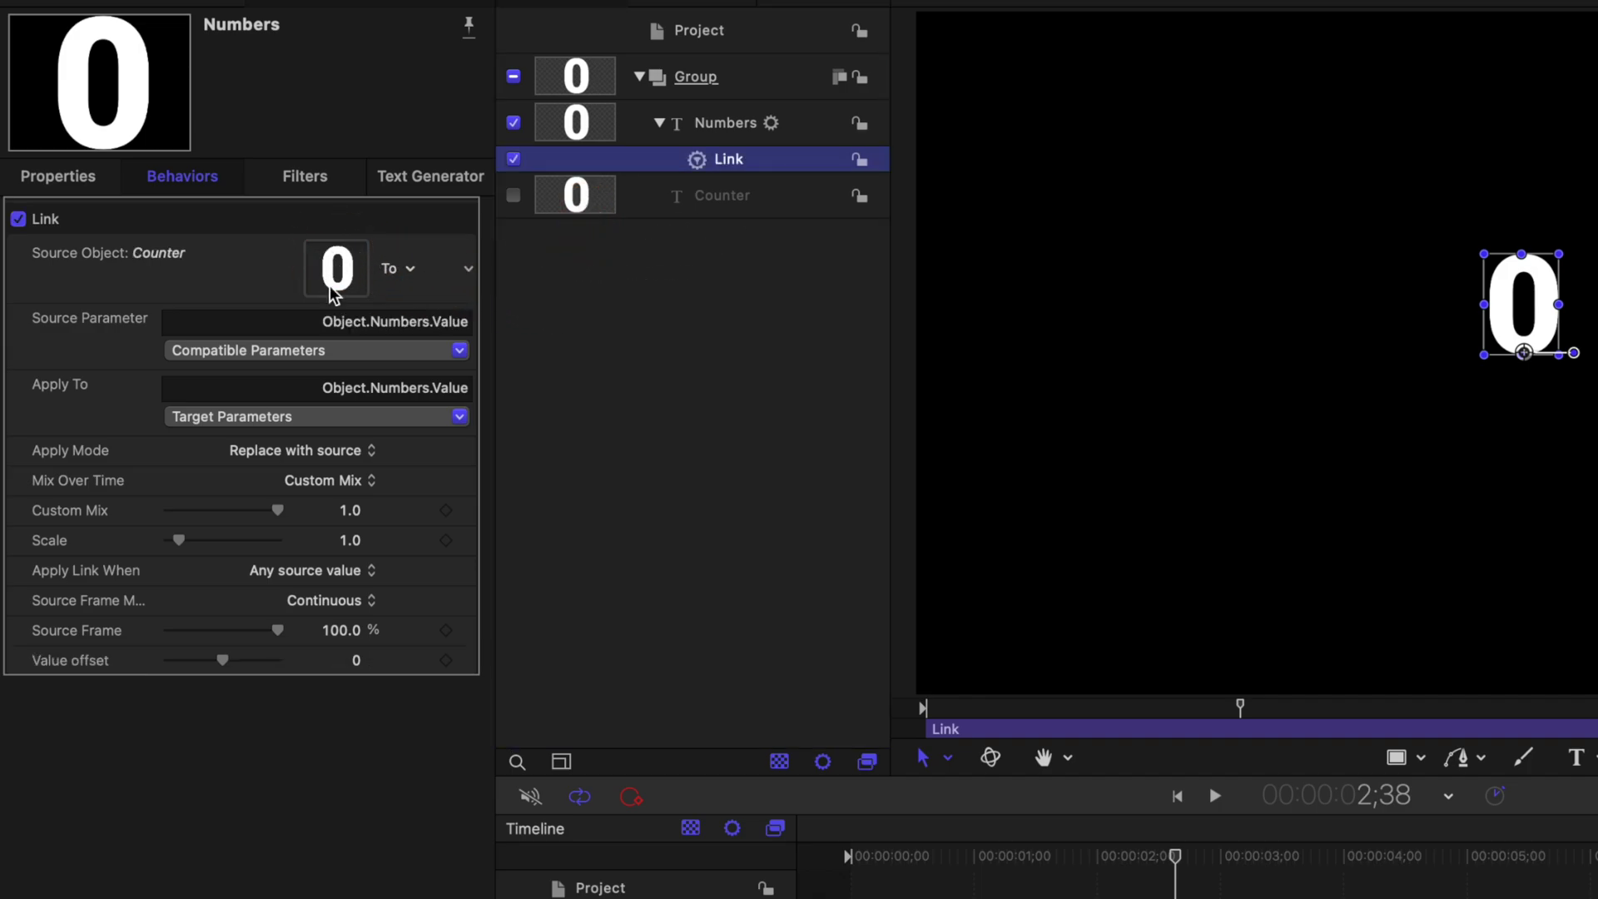
{"action": "left_click", "coordinate": [553, 198]}
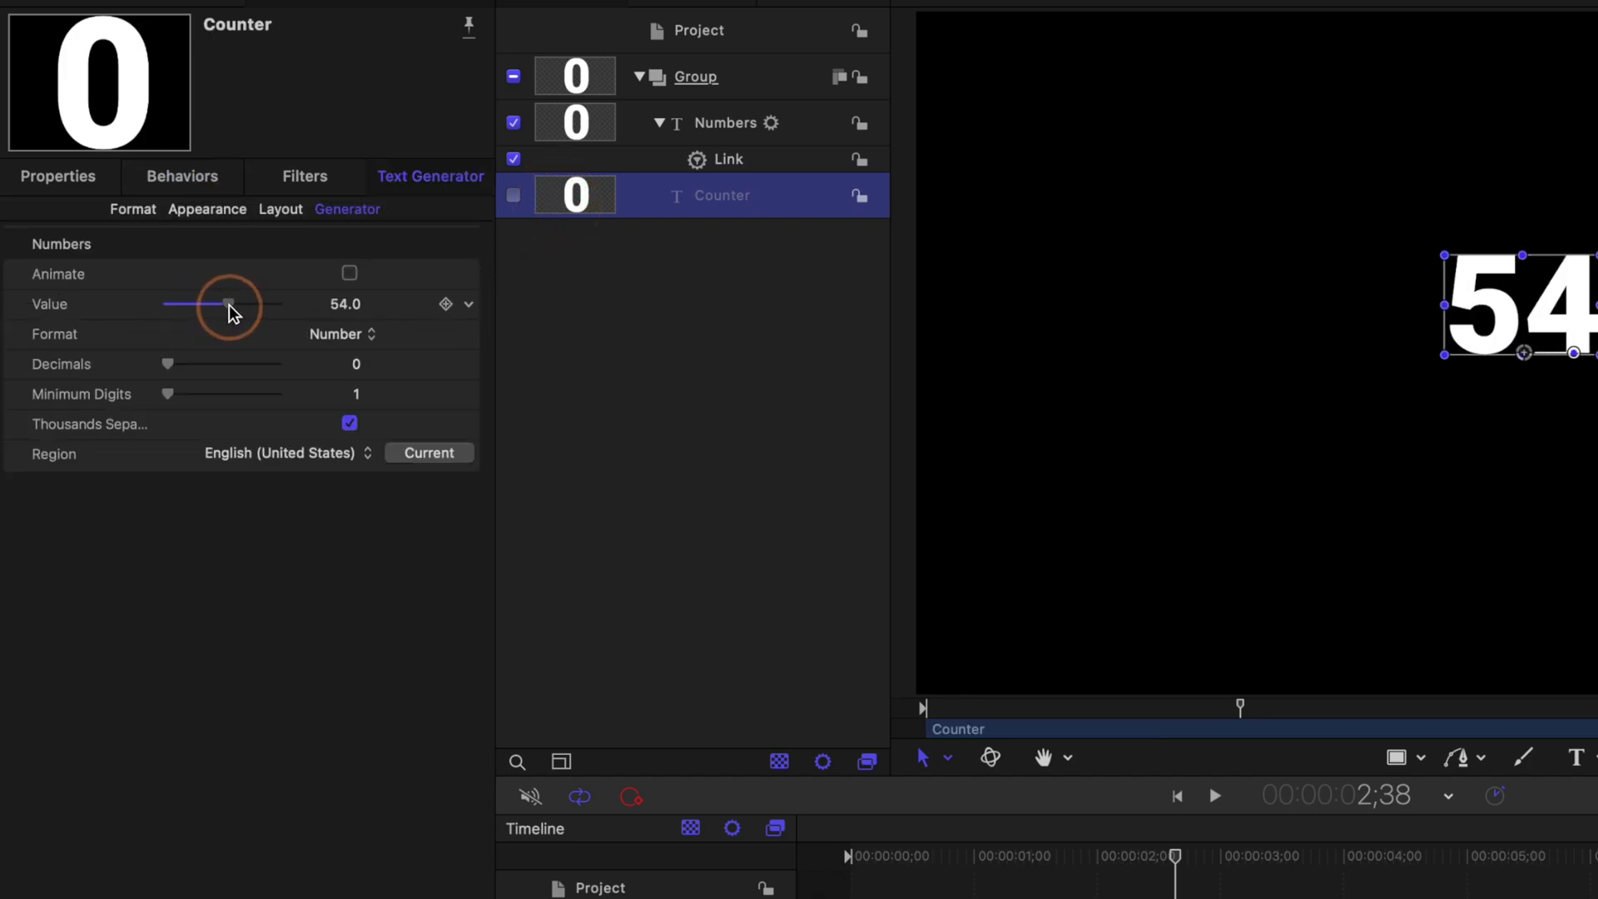
{"action": "left_click_drag", "start_coordinate": [230, 308], "coordinate": [238, 302]}
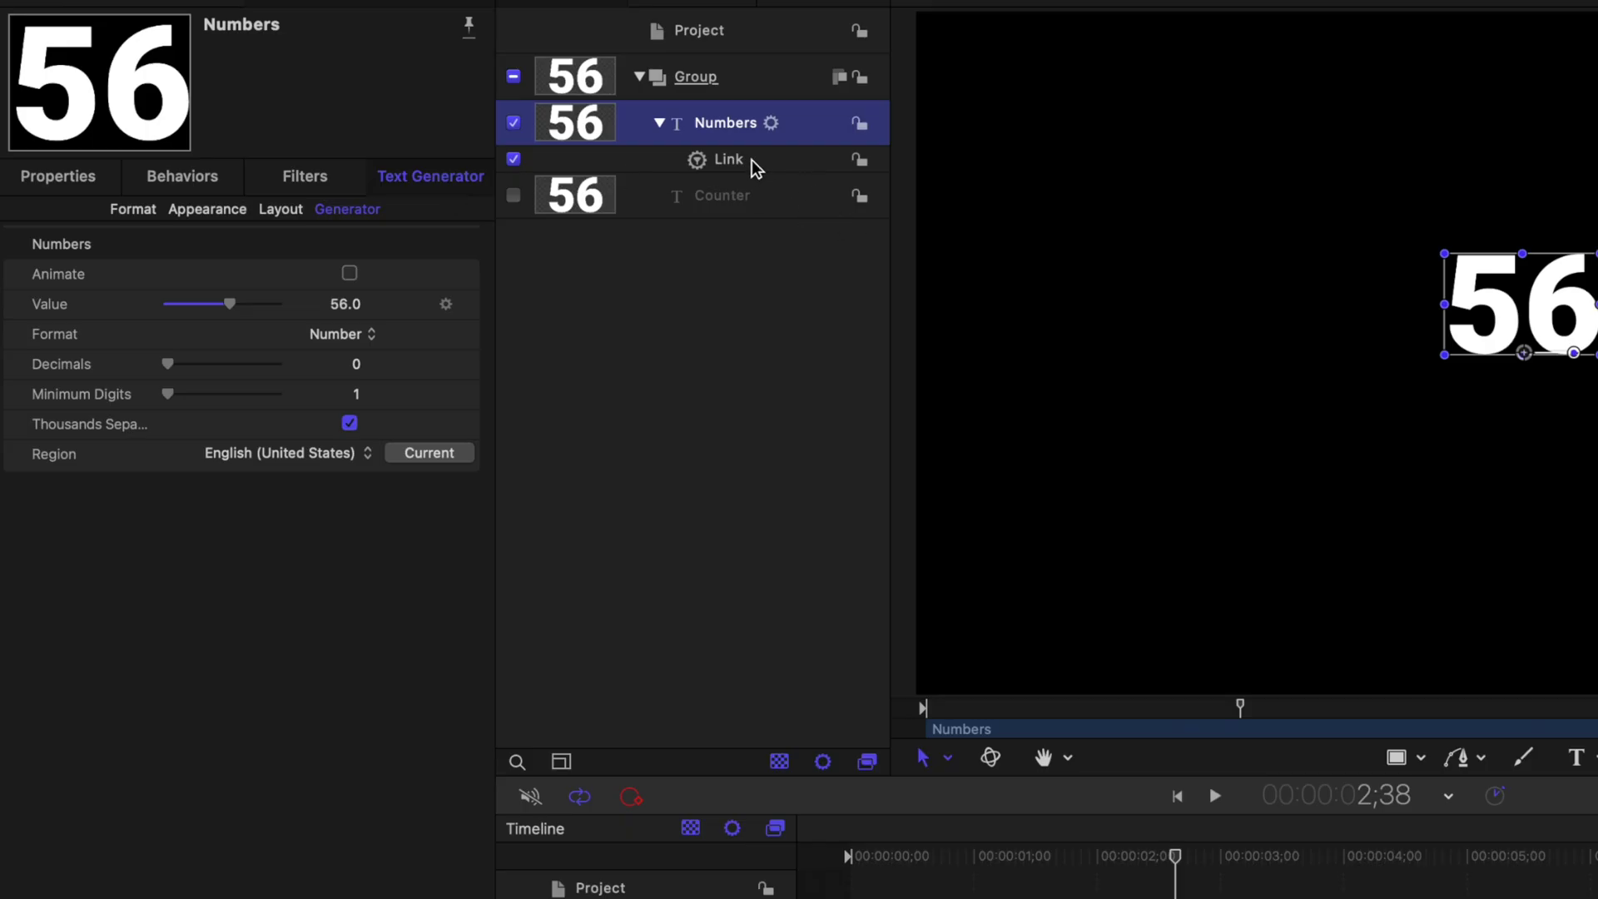
Keyframe the Link's Custom Mix from 0 at the start to 1.0 at frame 59, then preview
{"action": "left_click", "coordinate": [748, 158]}
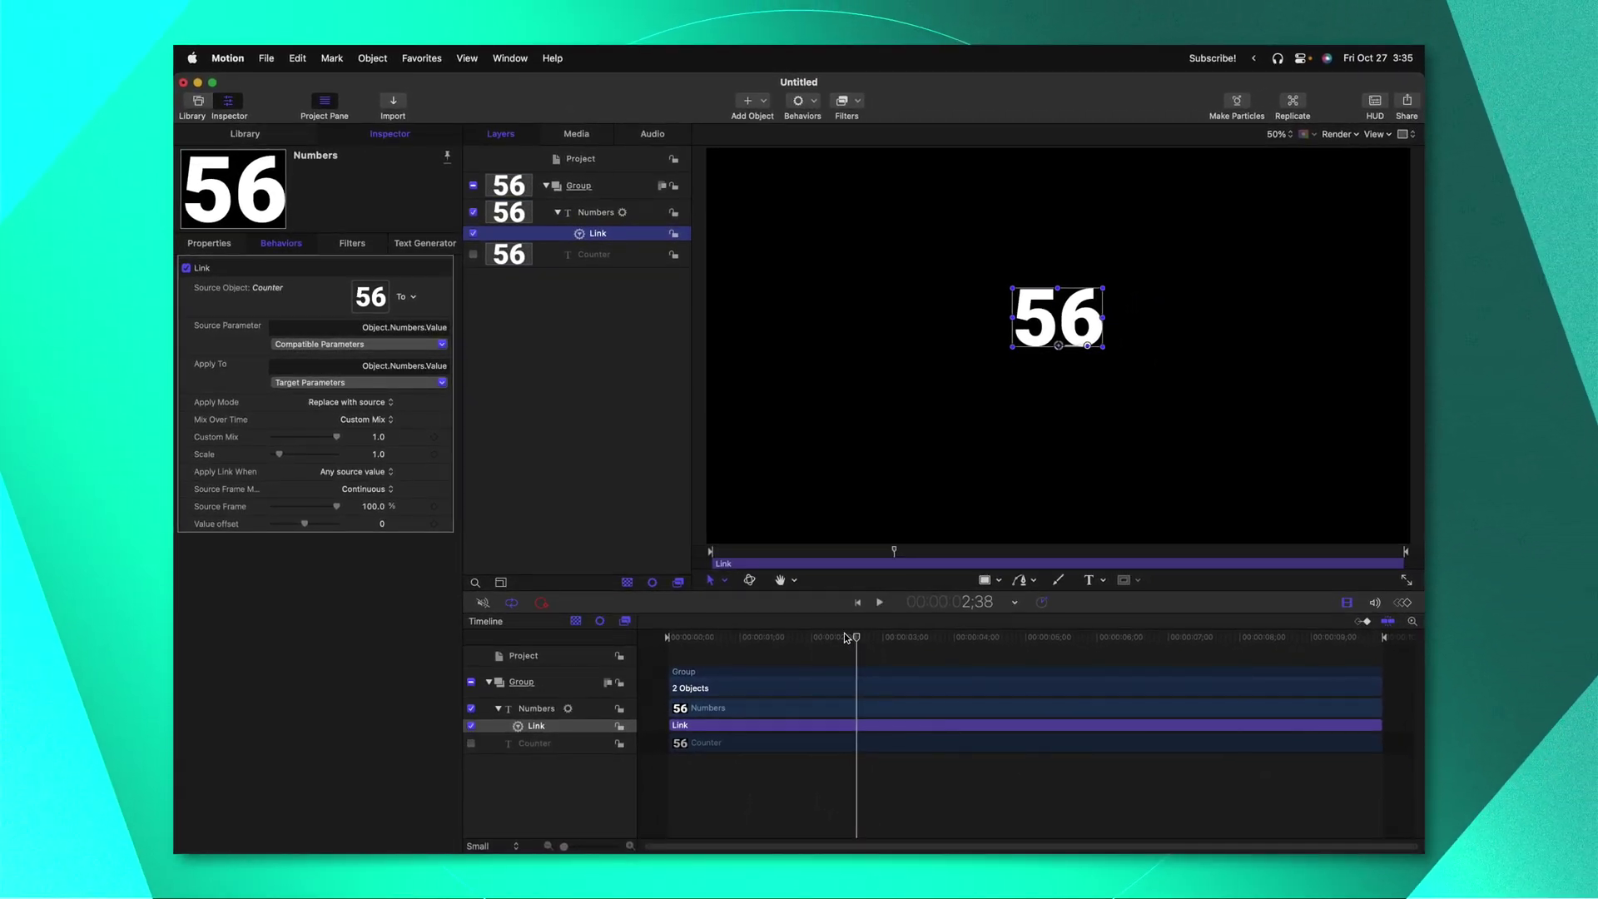
{"action": "left_click", "coordinate": [666, 637]}
{"action": "left_click_drag", "start_coordinate": [1021, 641], "coordinate": [713, 582]}
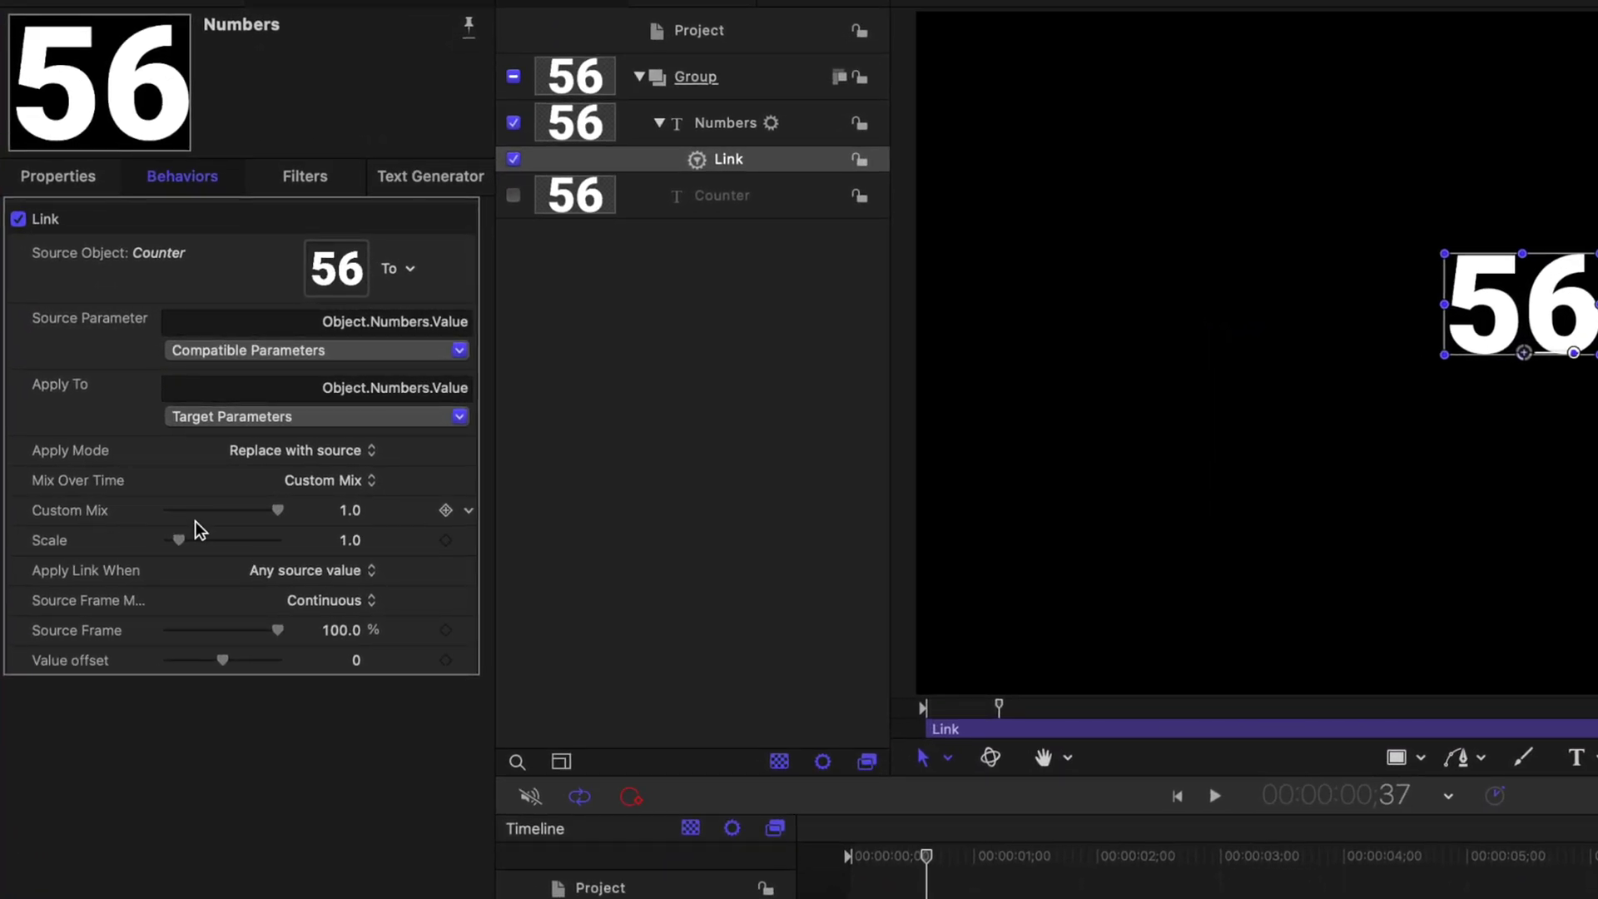
{"action": "left_click_drag", "start_coordinate": [236, 508], "coordinate": [193, 511]}
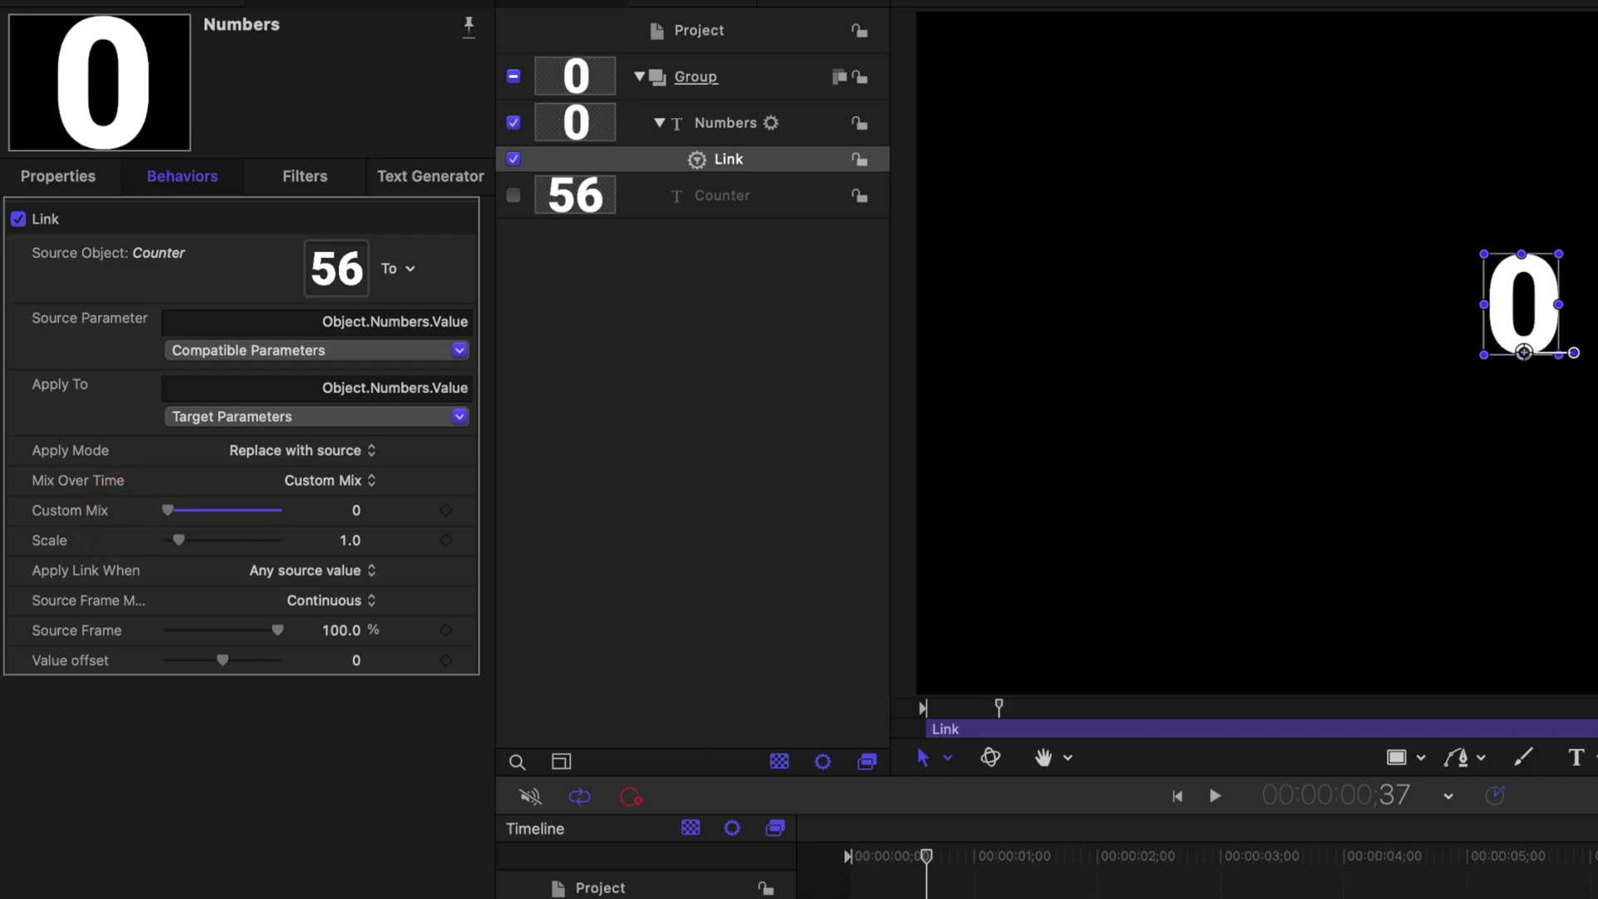
{"action": "left_click", "coordinate": [447, 510]}
{"action": "left_click", "coordinate": [965, 863]}
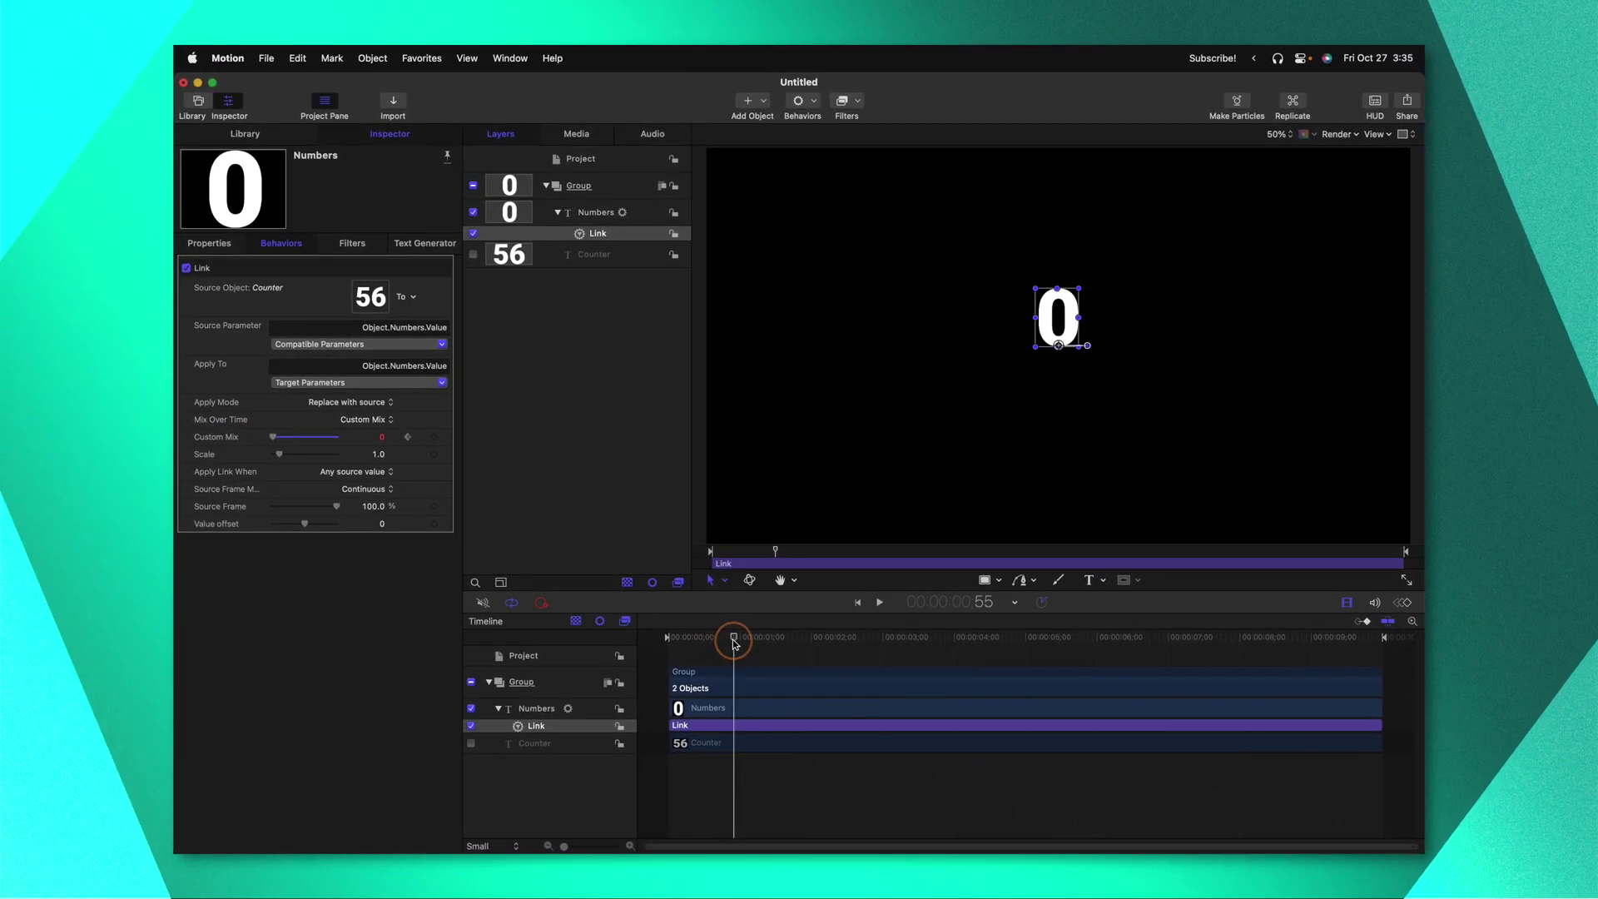
{"action": "left_click_drag", "start_coordinate": [733, 642], "coordinate": [739, 642]}
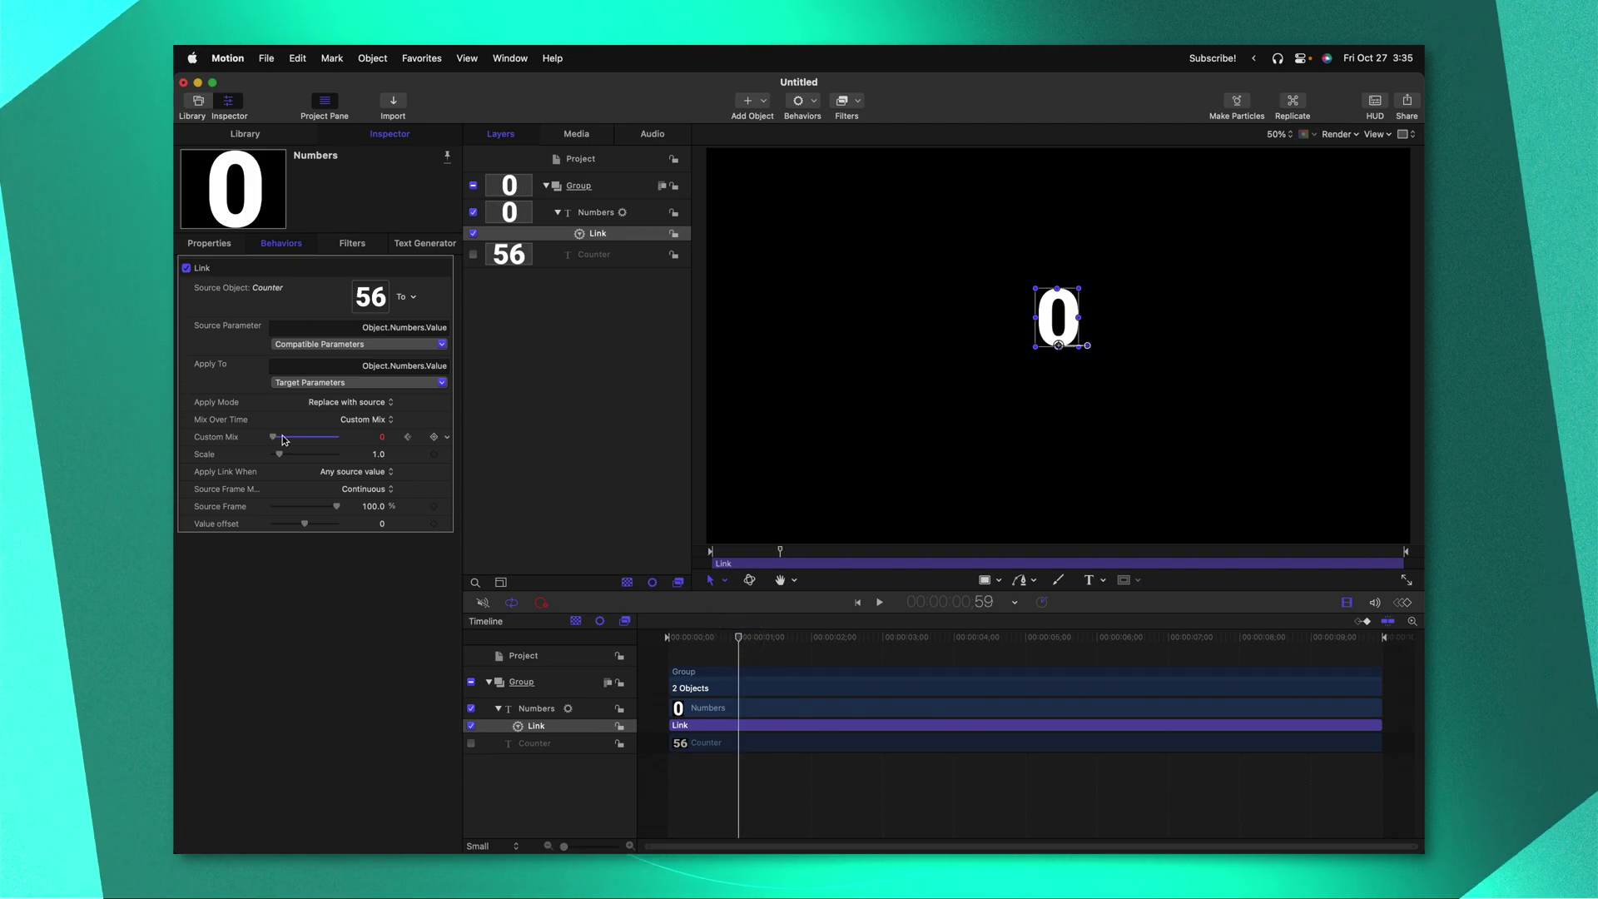
{"action": "left_click_drag", "start_coordinate": [272, 436], "coordinate": [428, 439]}
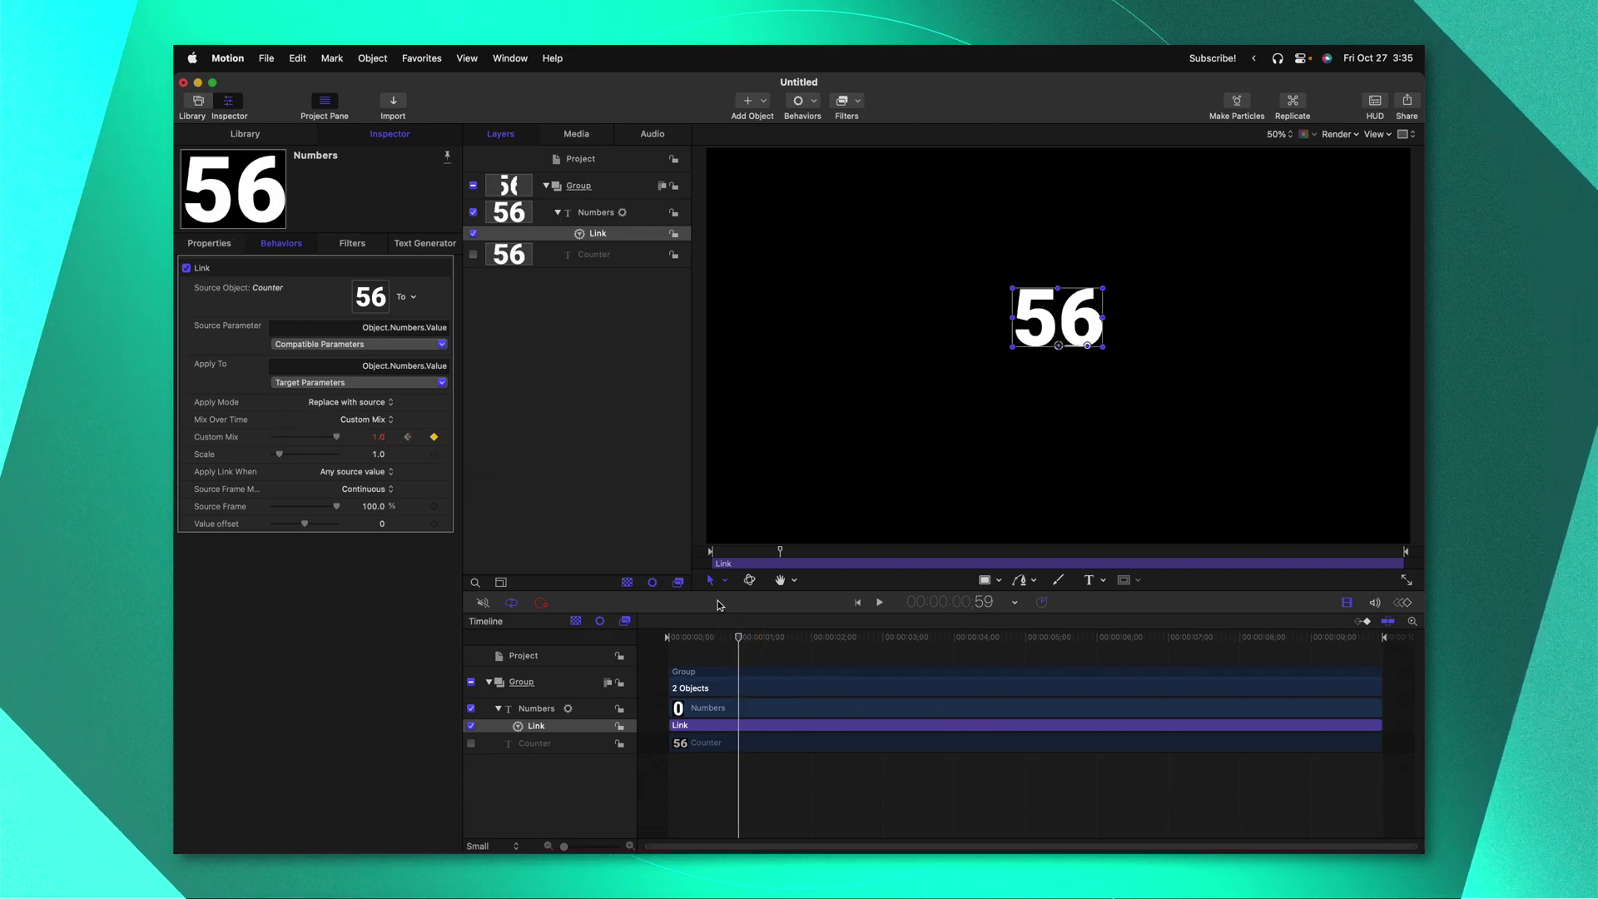
{"action": "key", "text": "Home"}
{"action": "key", "text": "space"}
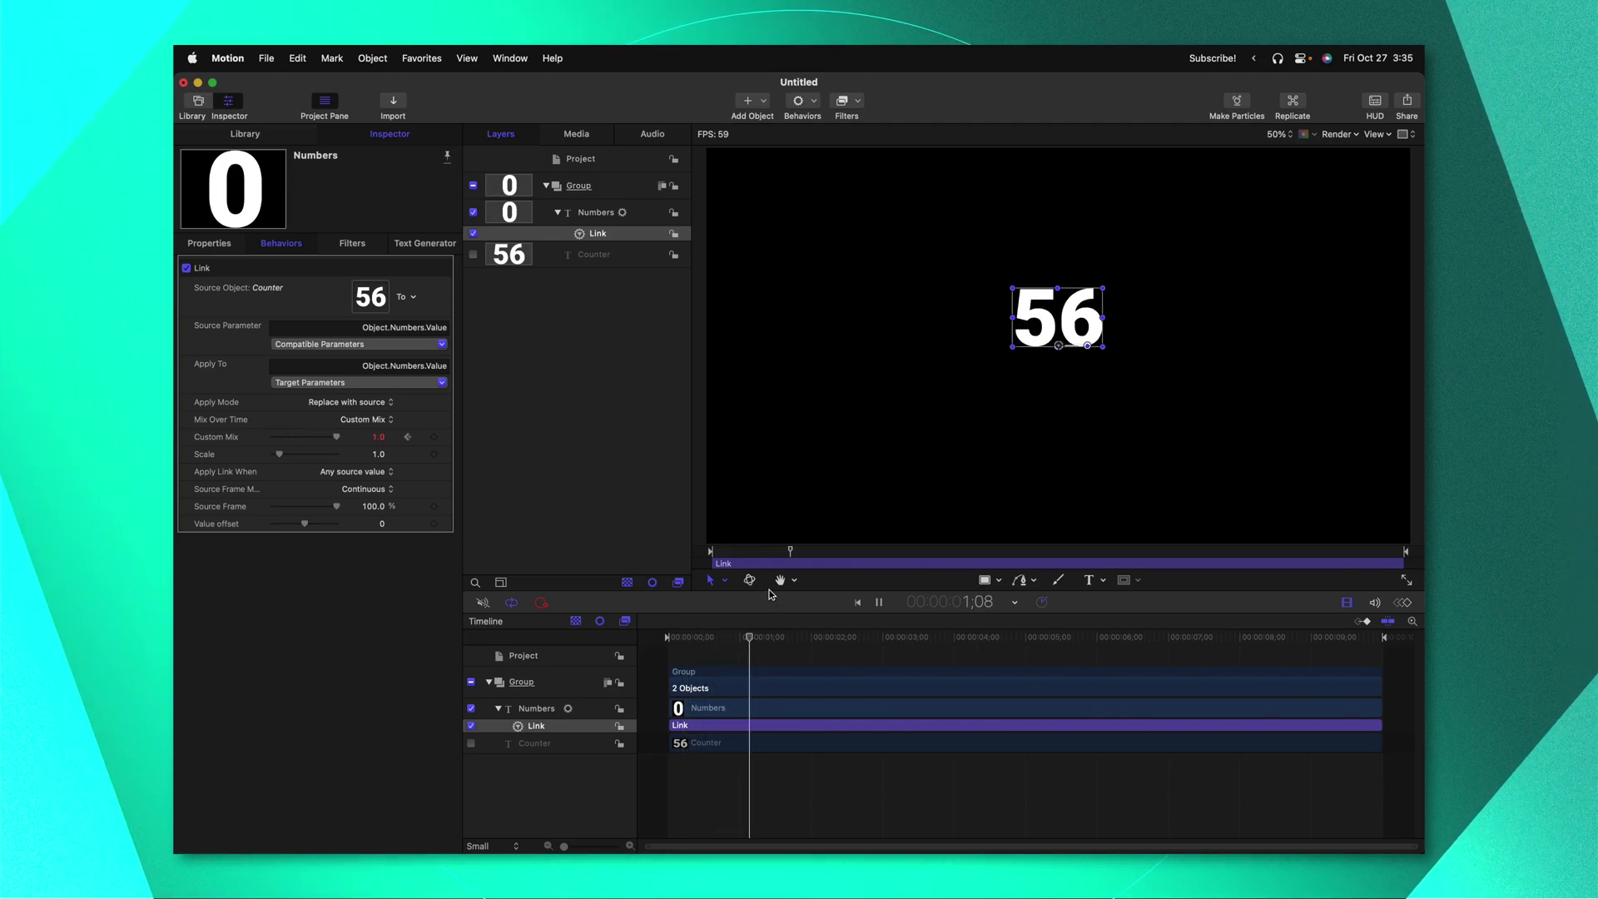
{"action": "key", "text": "space"}
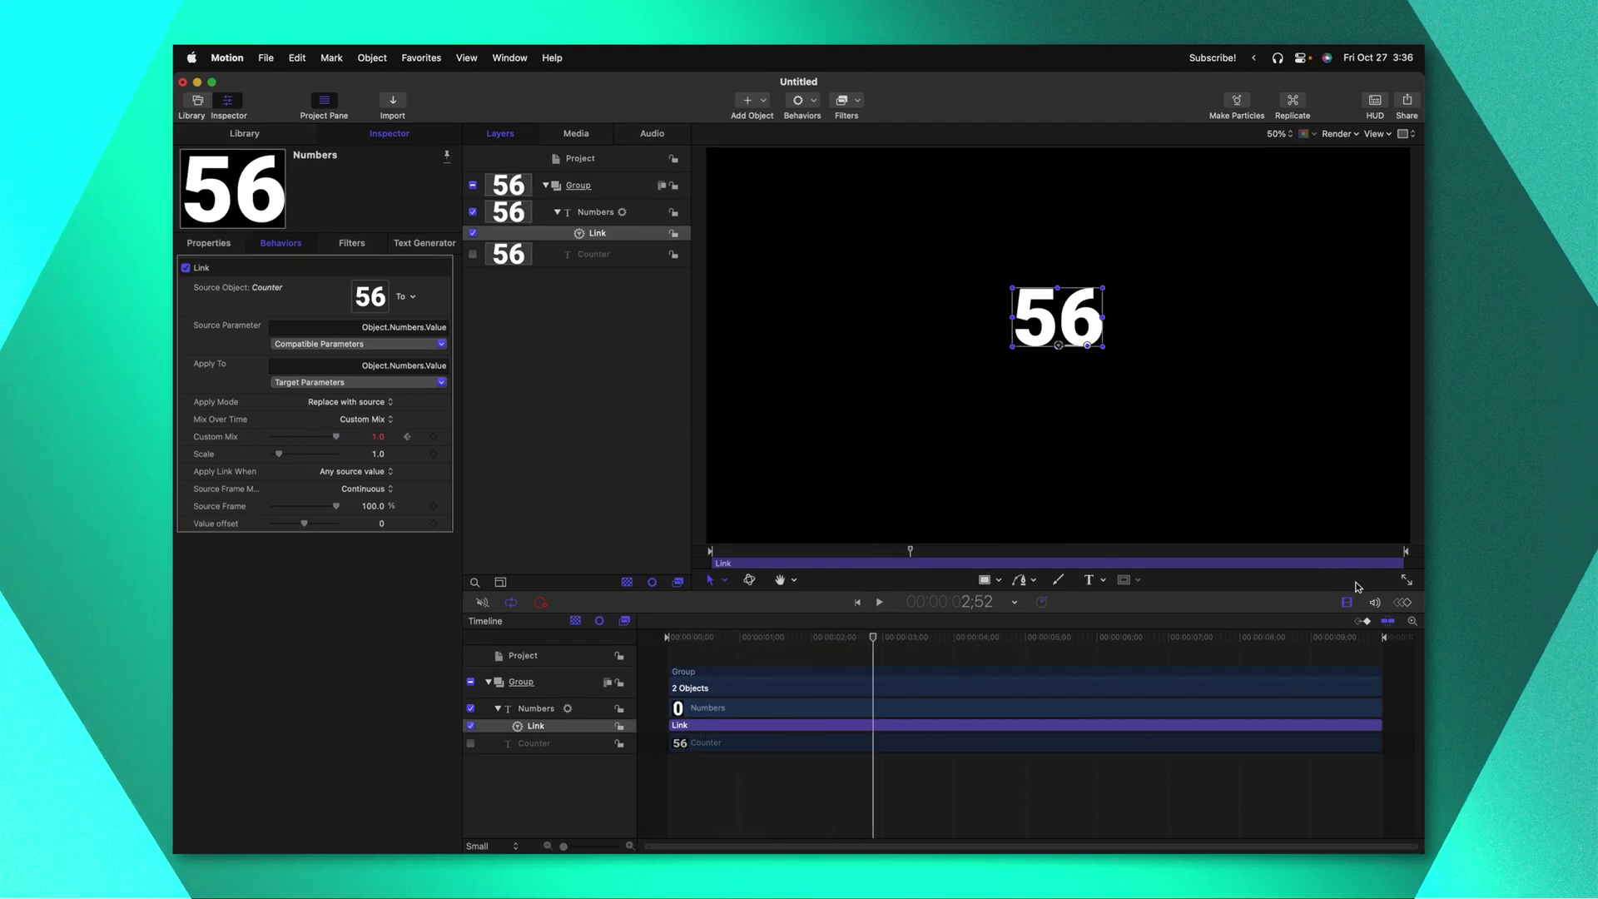
In the Keyframe Editor, set both Custom Mix keyframes to Bezier interpolation and preview
{"action": "key", "text": "super+8"}
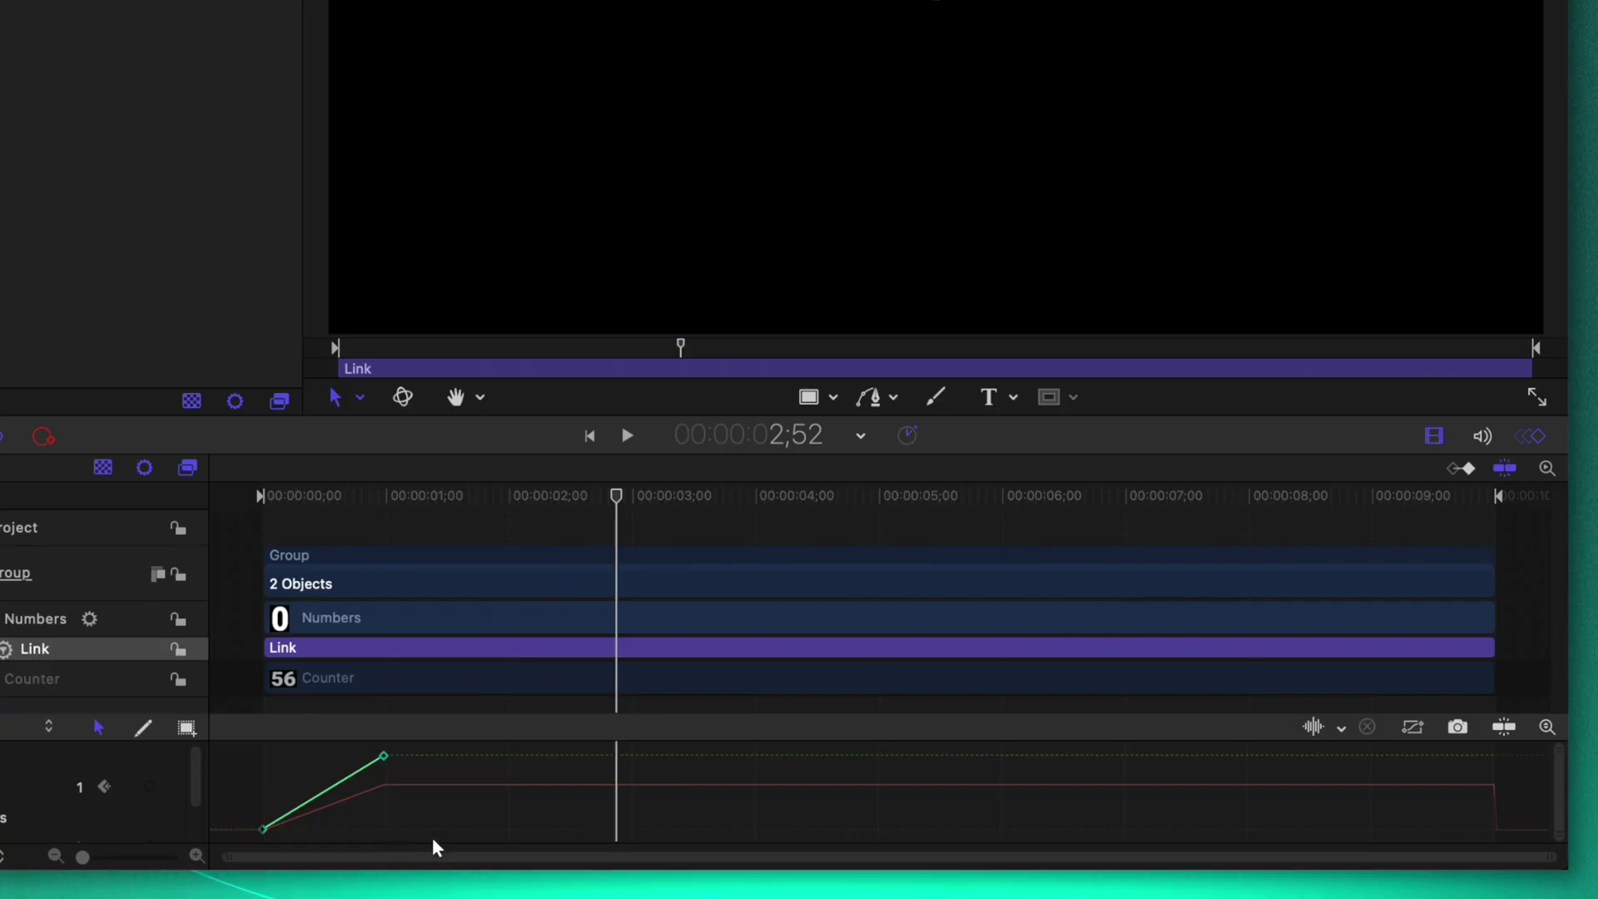
{"action": "left_click_drag", "start_coordinate": [432, 837], "coordinate": [233, 721]}
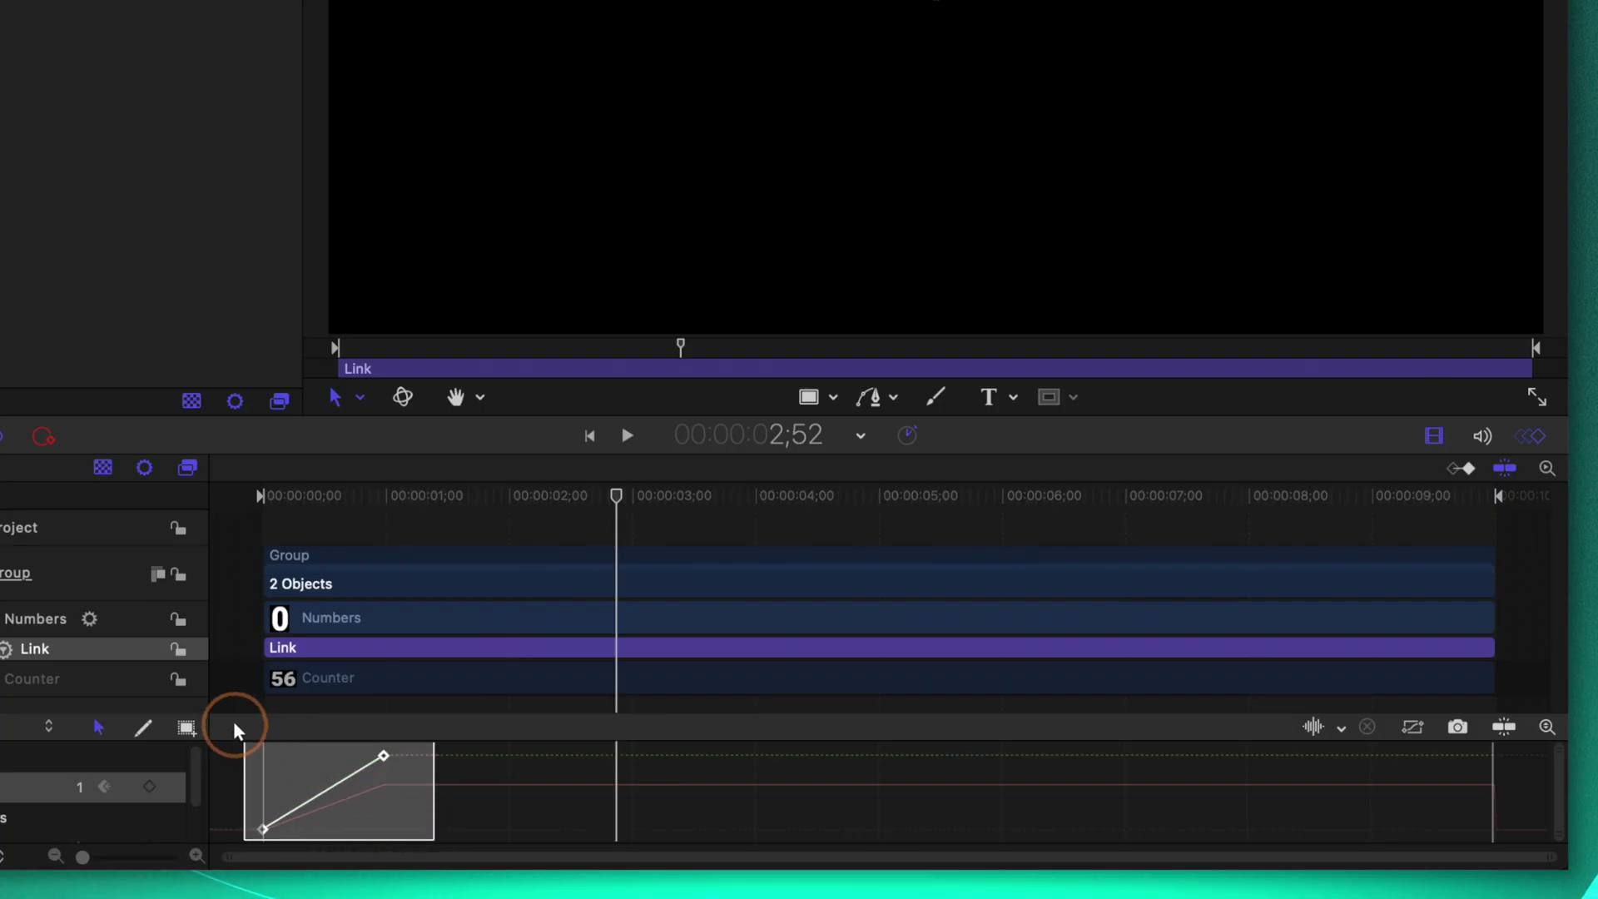
{"action": "right_click", "coordinate": [382, 755]}
{"action": "mouse_move", "coordinate": [452, 778]}
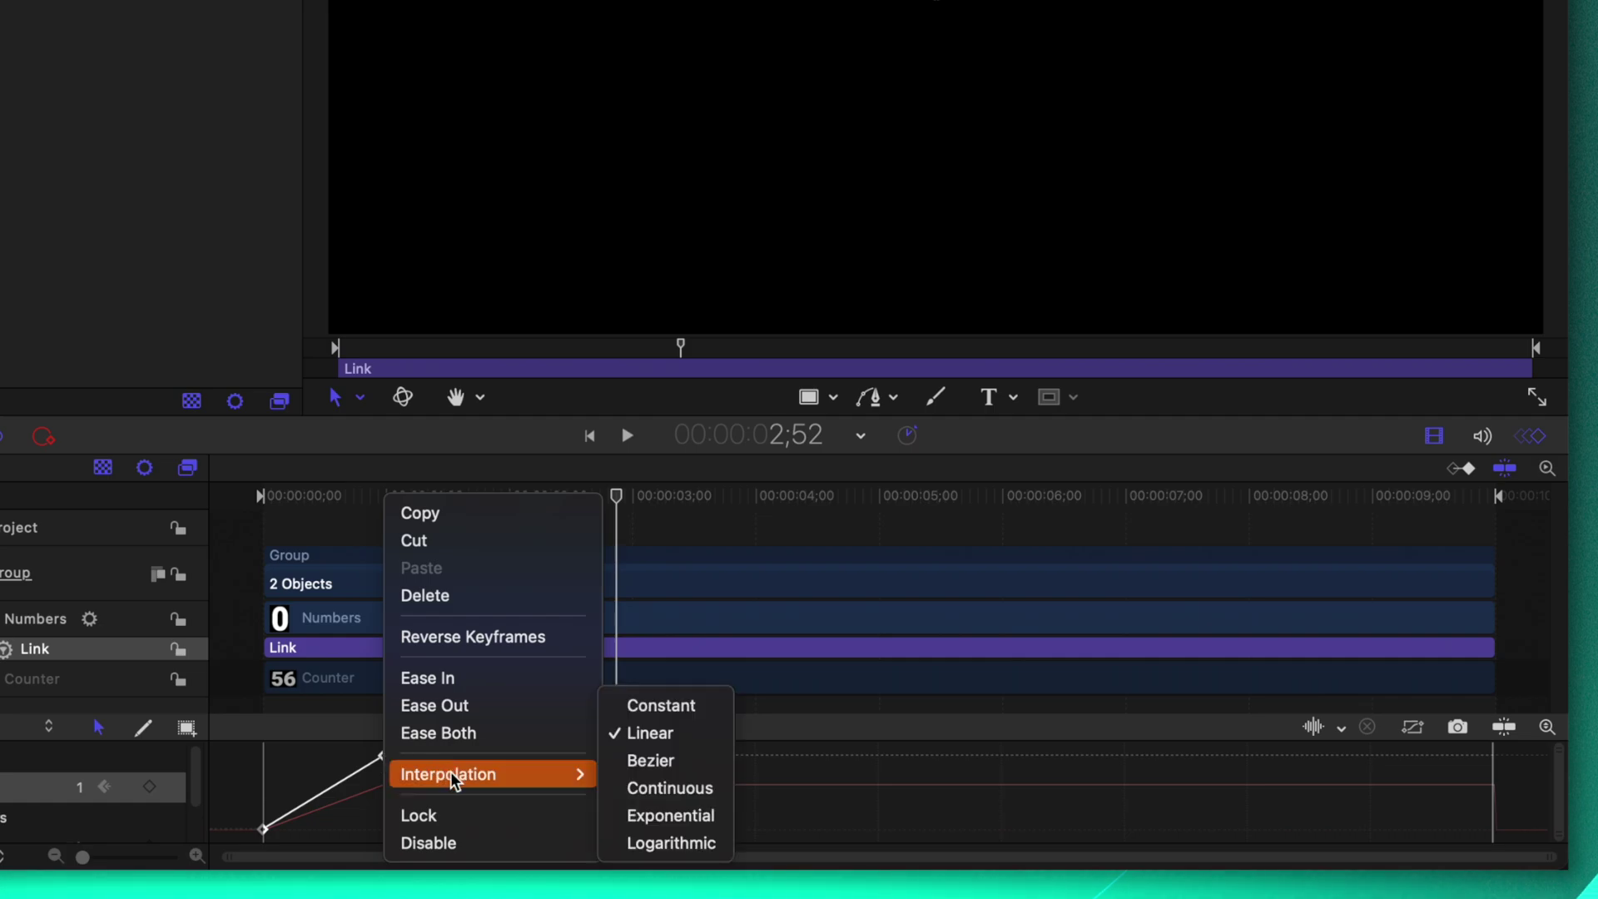
{"action": "left_click", "coordinate": [617, 762]}
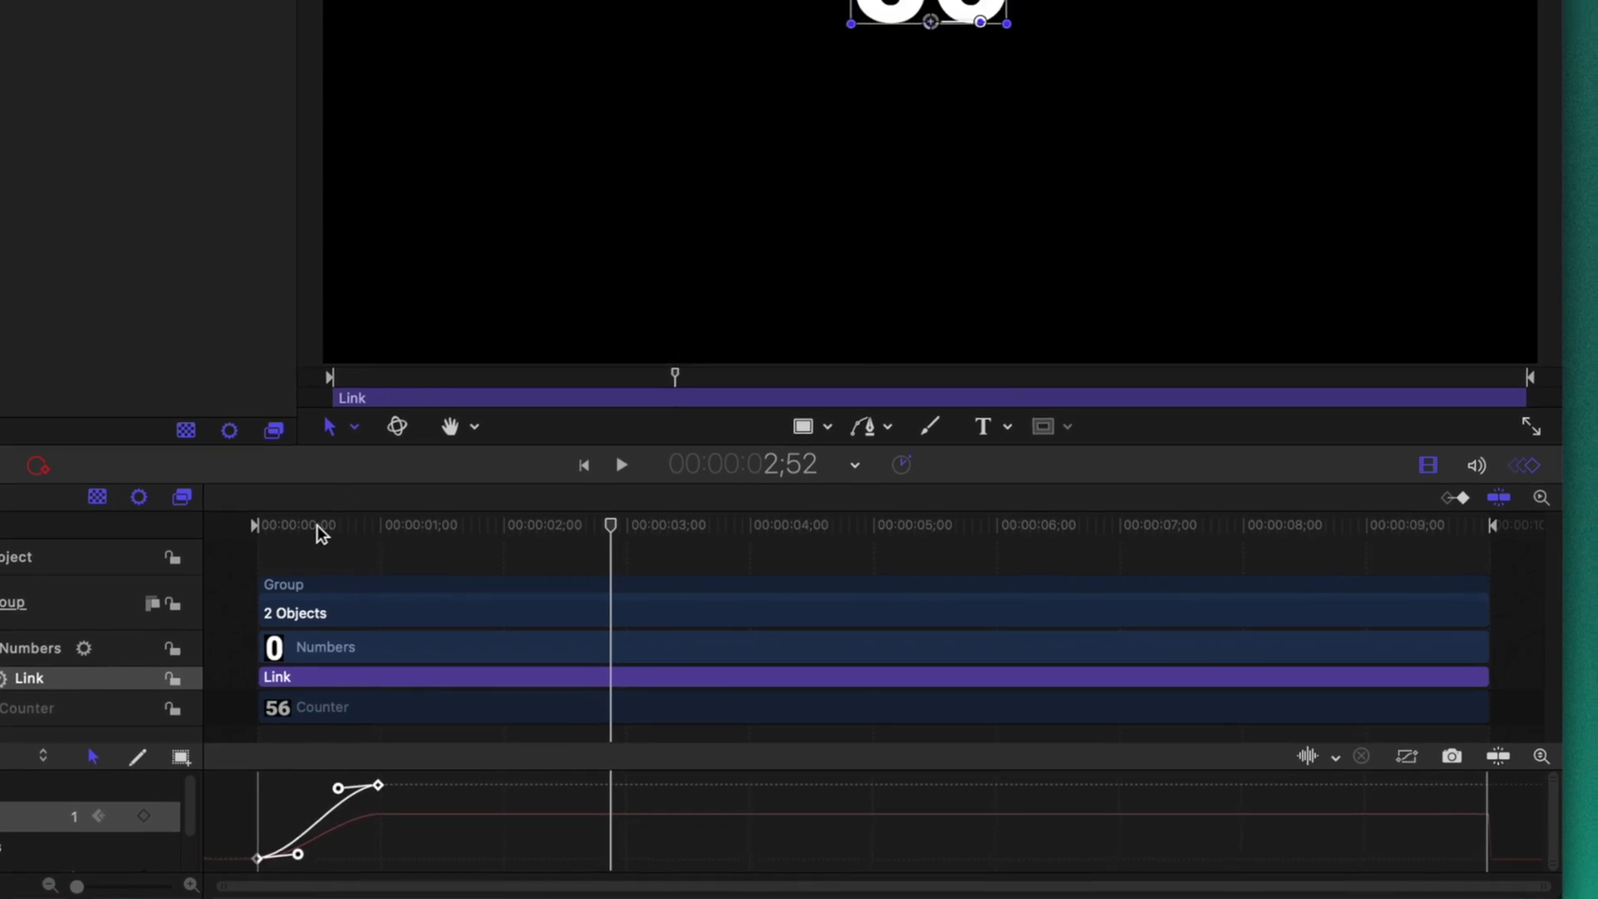
{"action": "left_click", "coordinate": [254, 497]}
{"action": "key", "text": "space"}
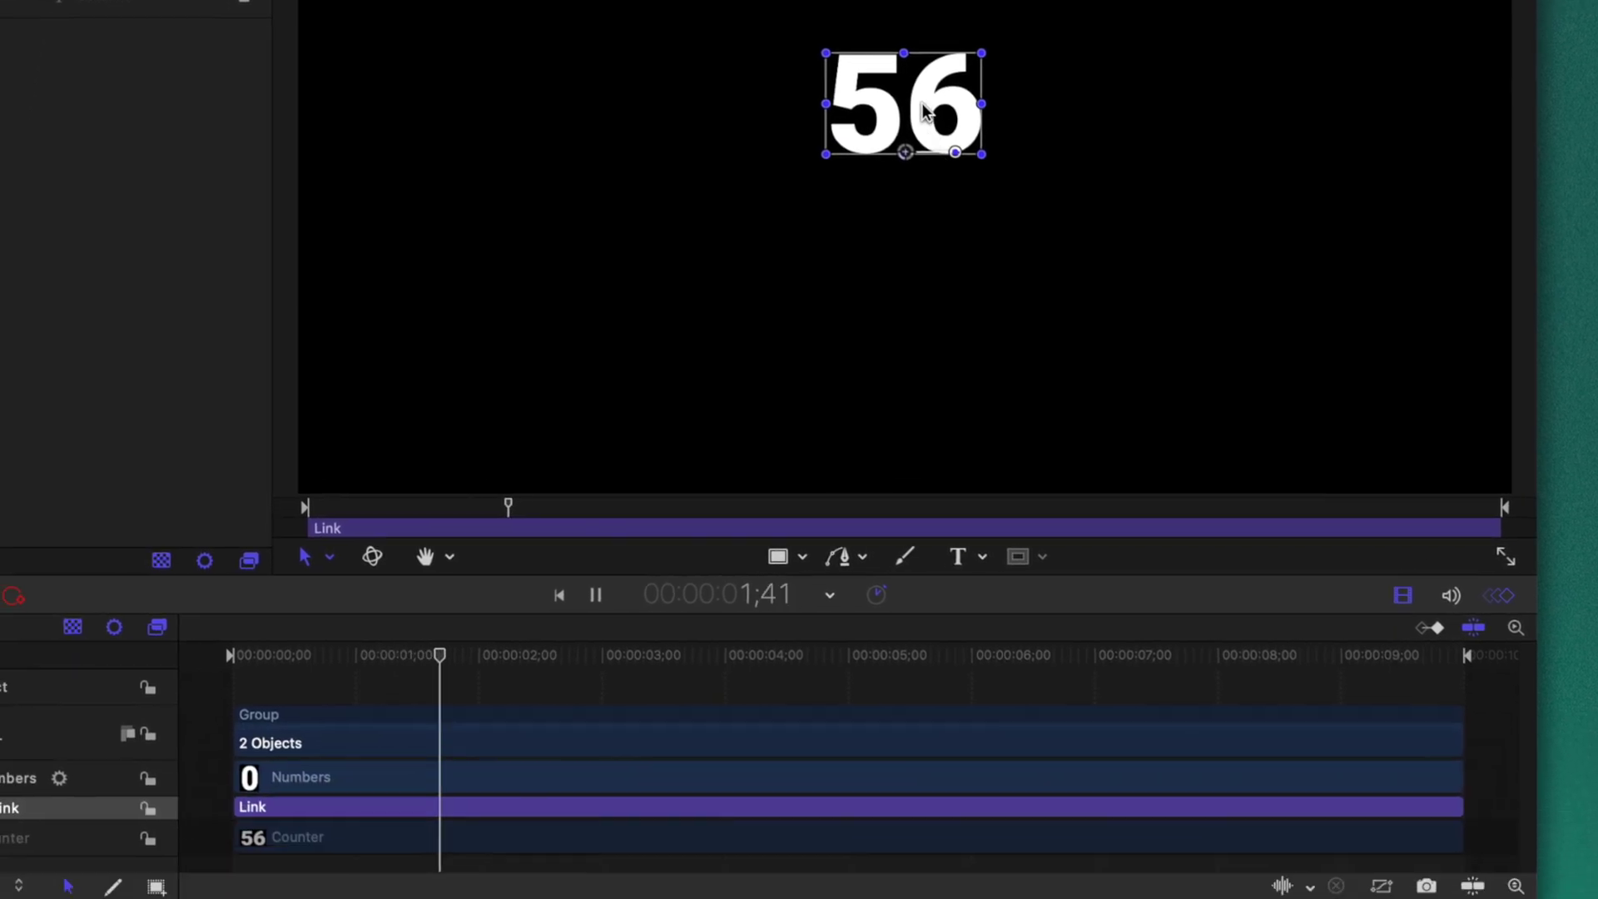
{"action": "key", "text": "space"}
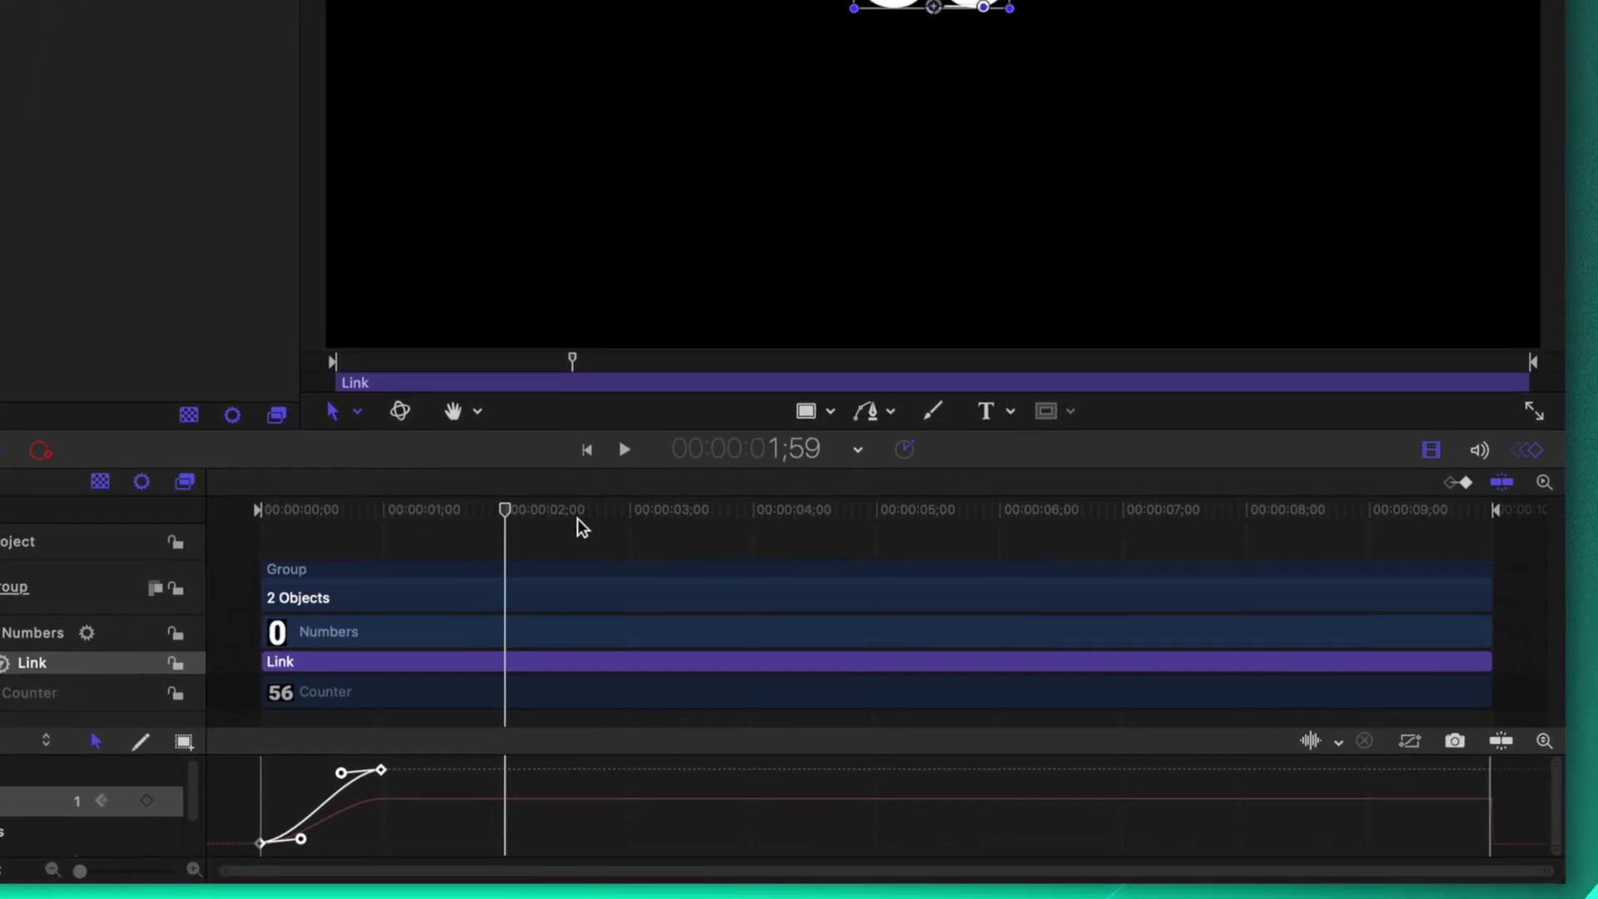
Pull the end keyframe's handle outward so the count eases into 56
{"action": "left_click", "coordinate": [383, 755]}
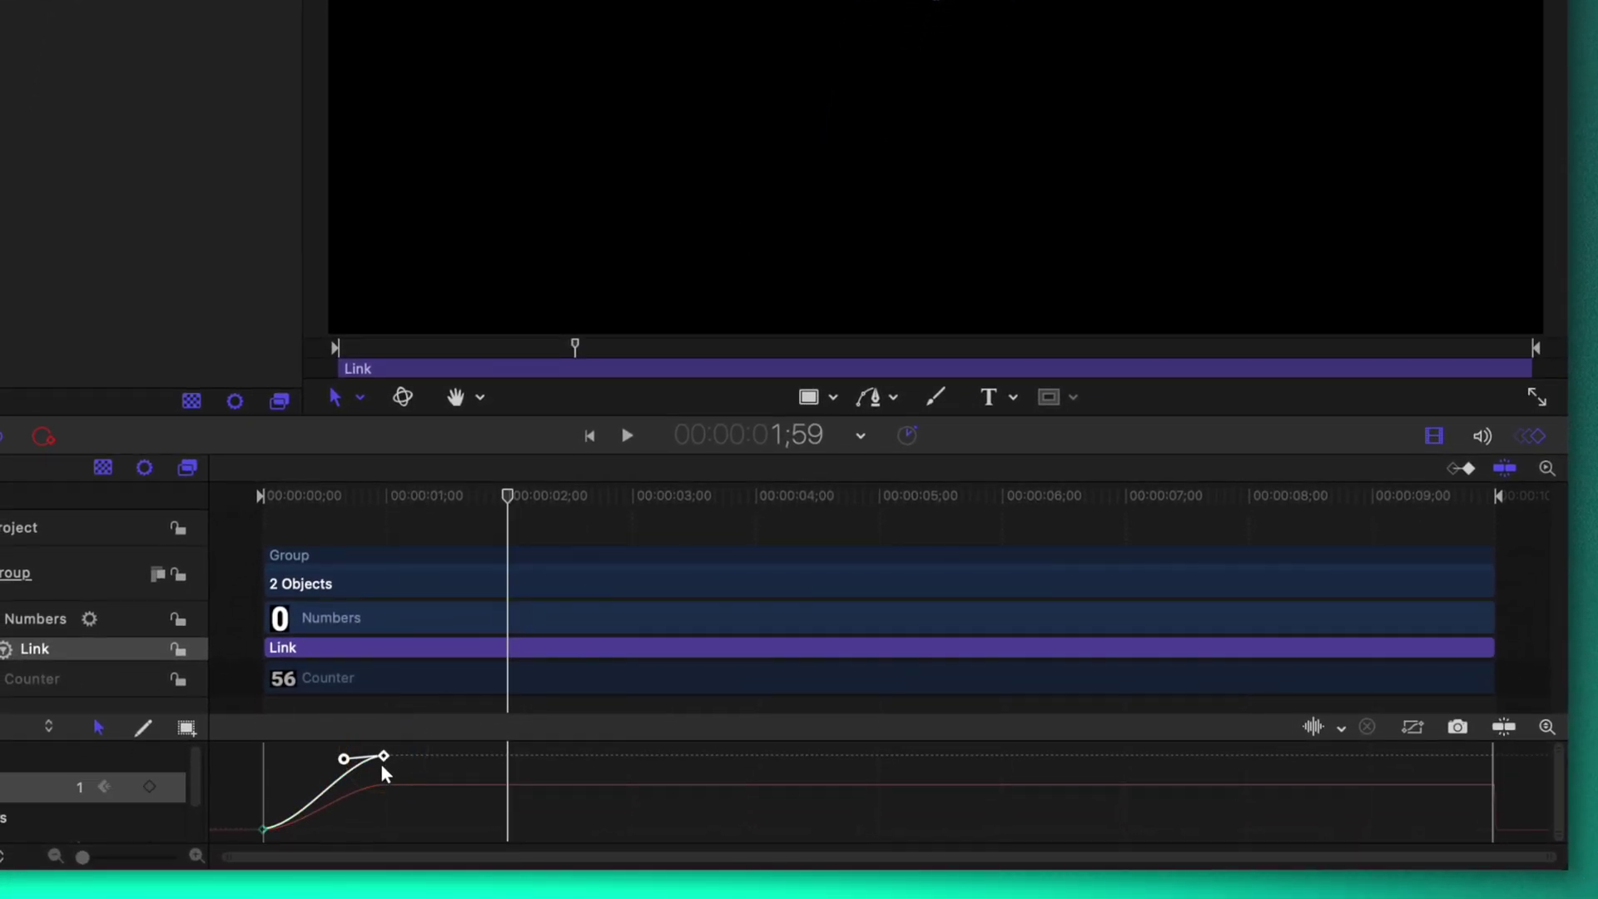
{"action": "left_click_drag", "start_coordinate": [345, 762], "coordinate": [298, 753]}
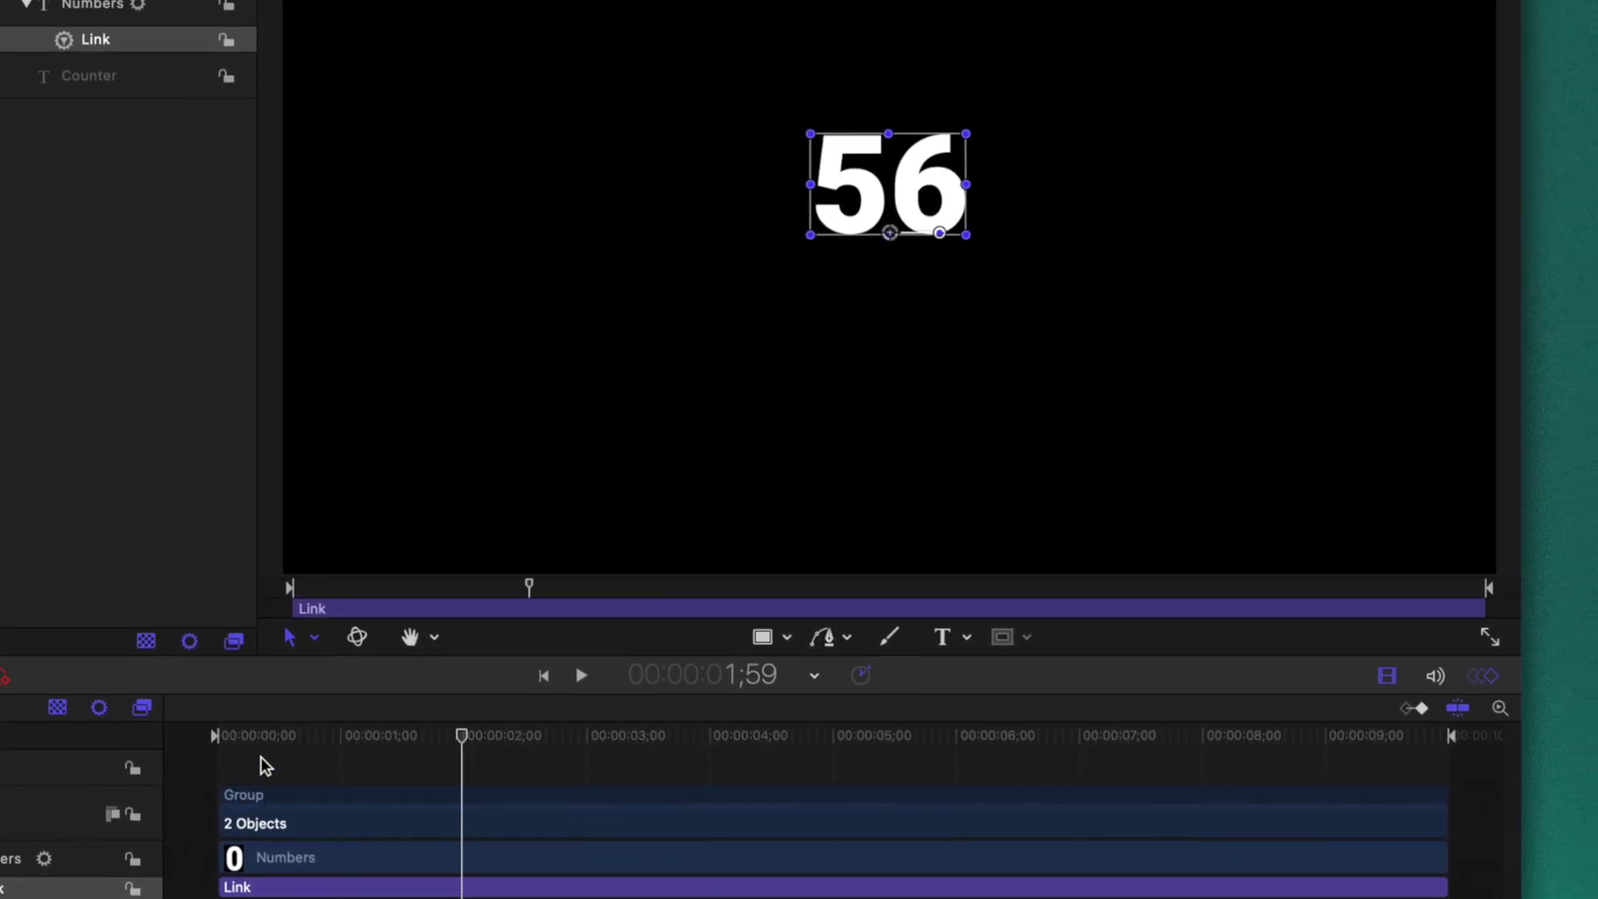
{"action": "key", "text": "space"}
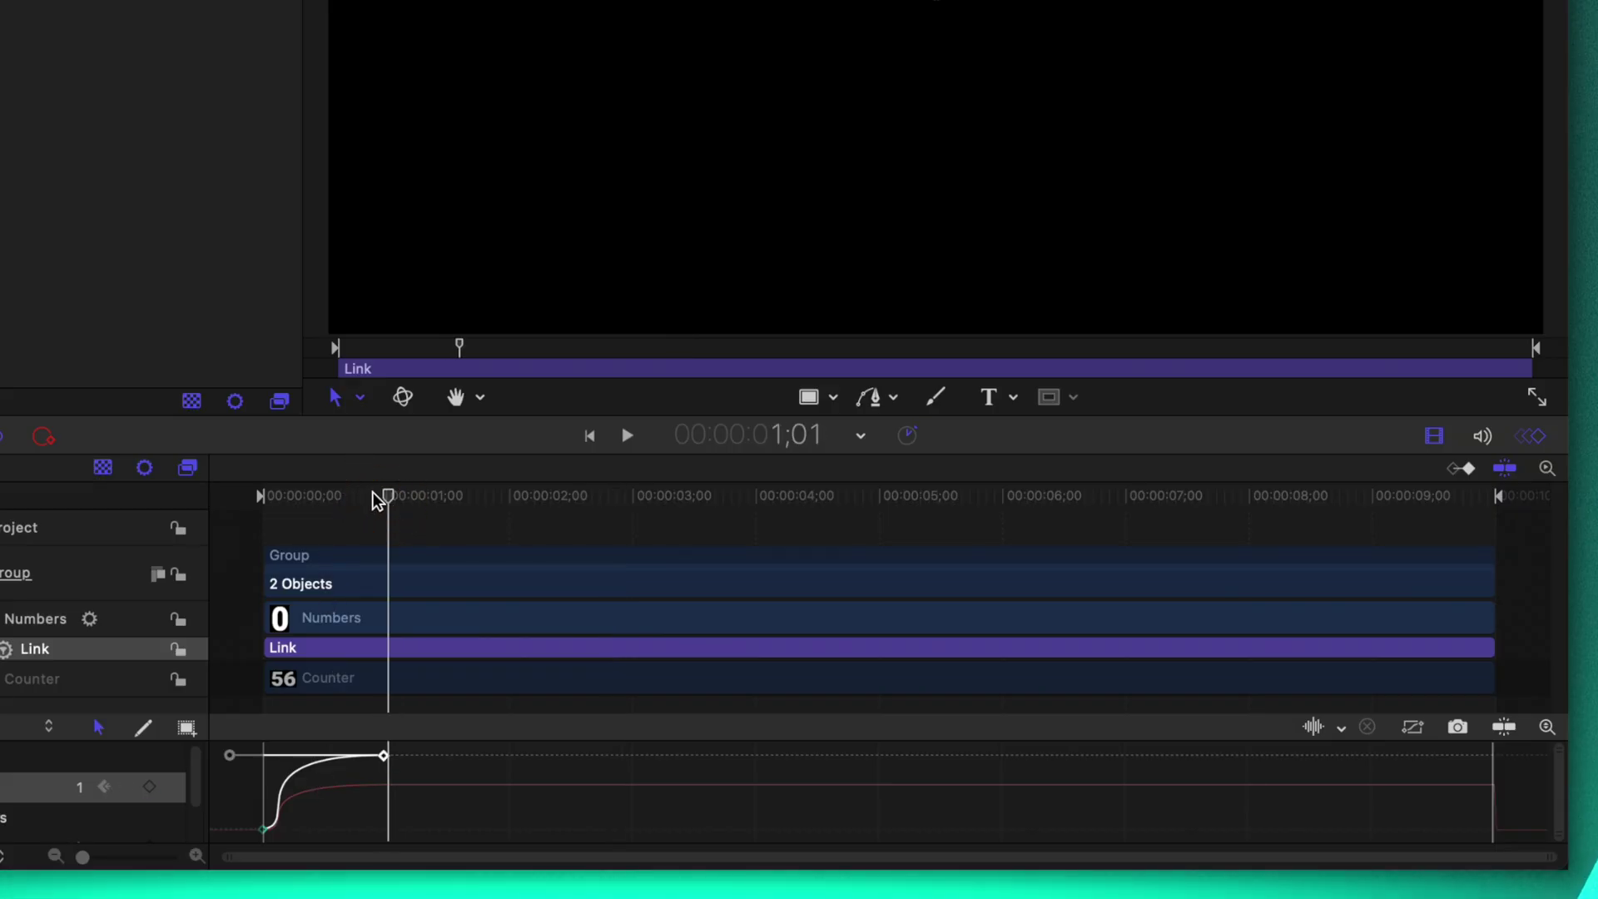
At frame 53, open the green marker's Edit Marker settings and its Type choices
{"action": "left_click", "coordinate": [371, 494]}
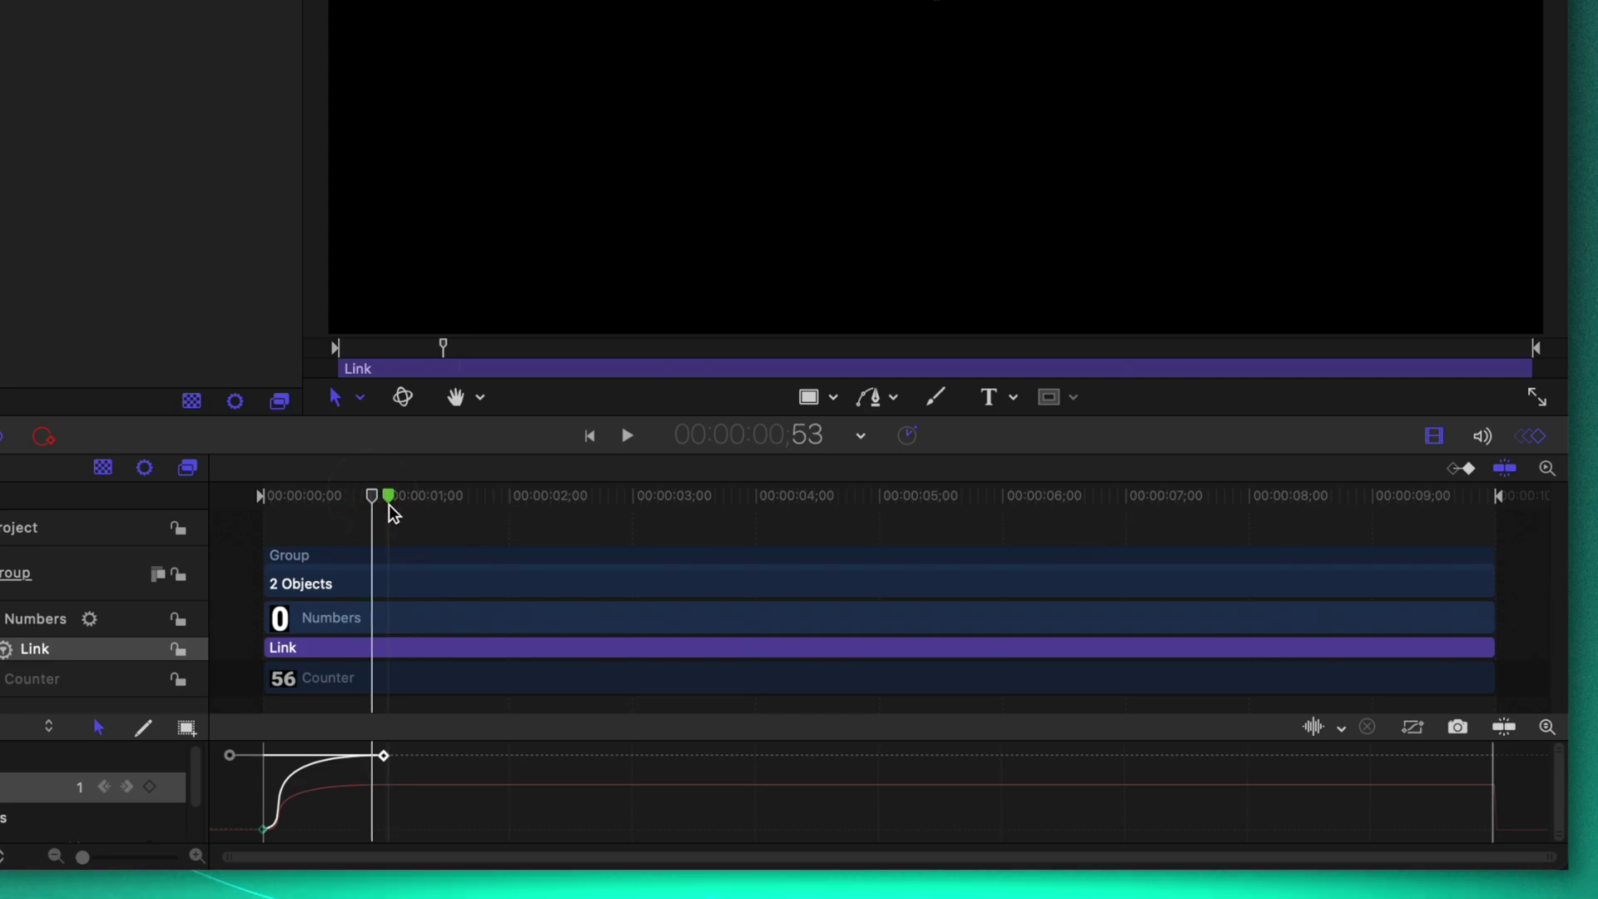
{"action": "right_click", "coordinate": [389, 505]}
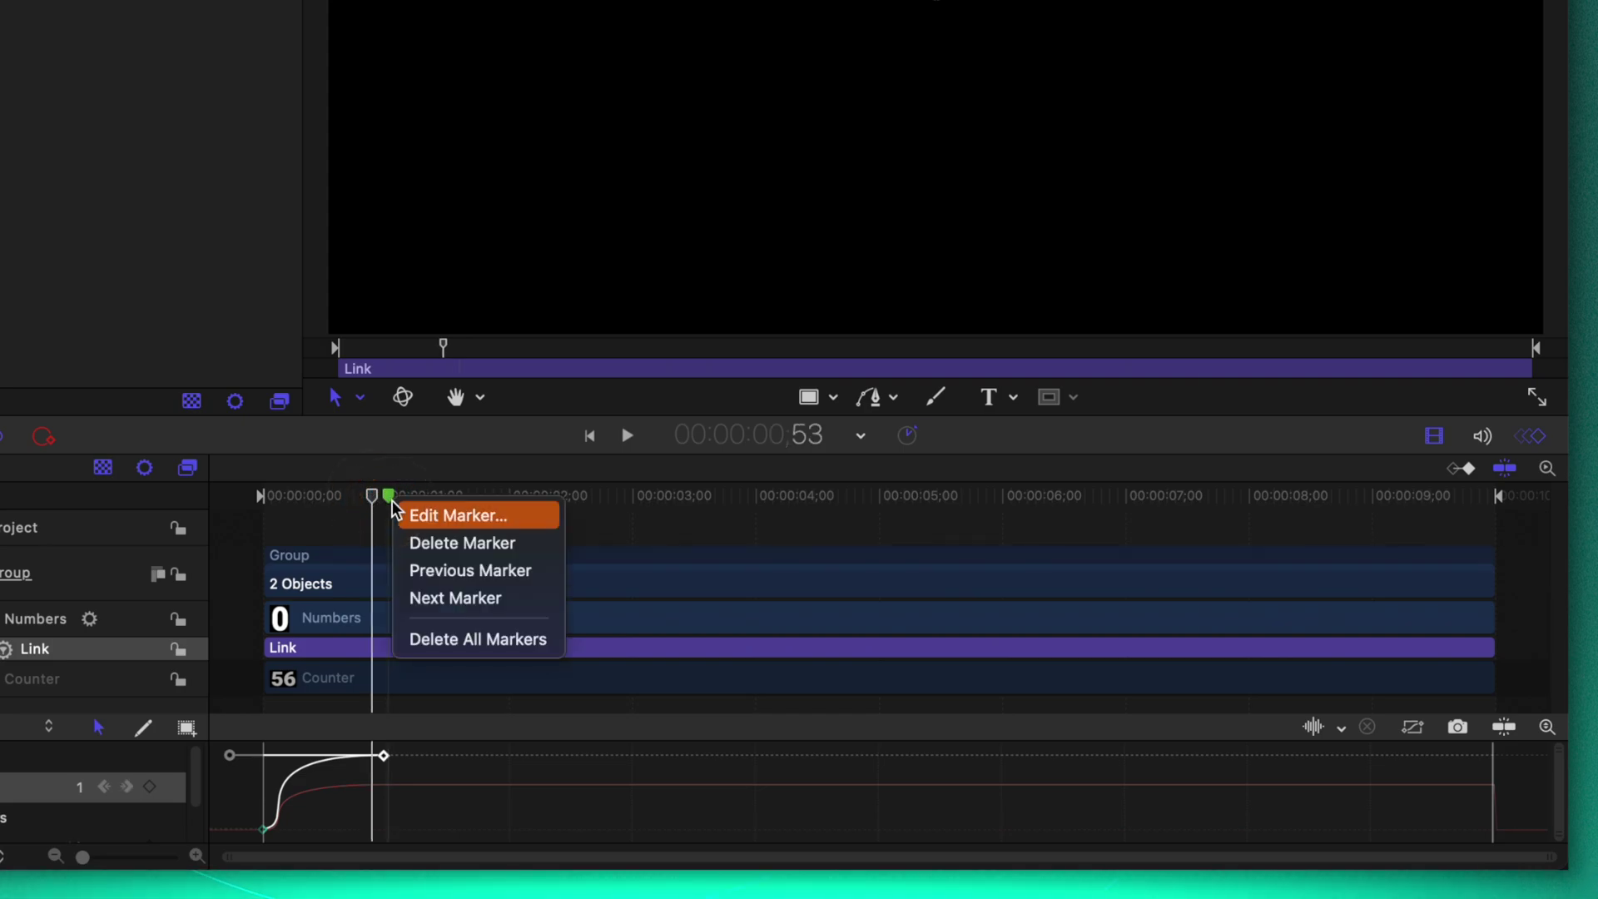
{"action": "left_click", "coordinate": [416, 517]}
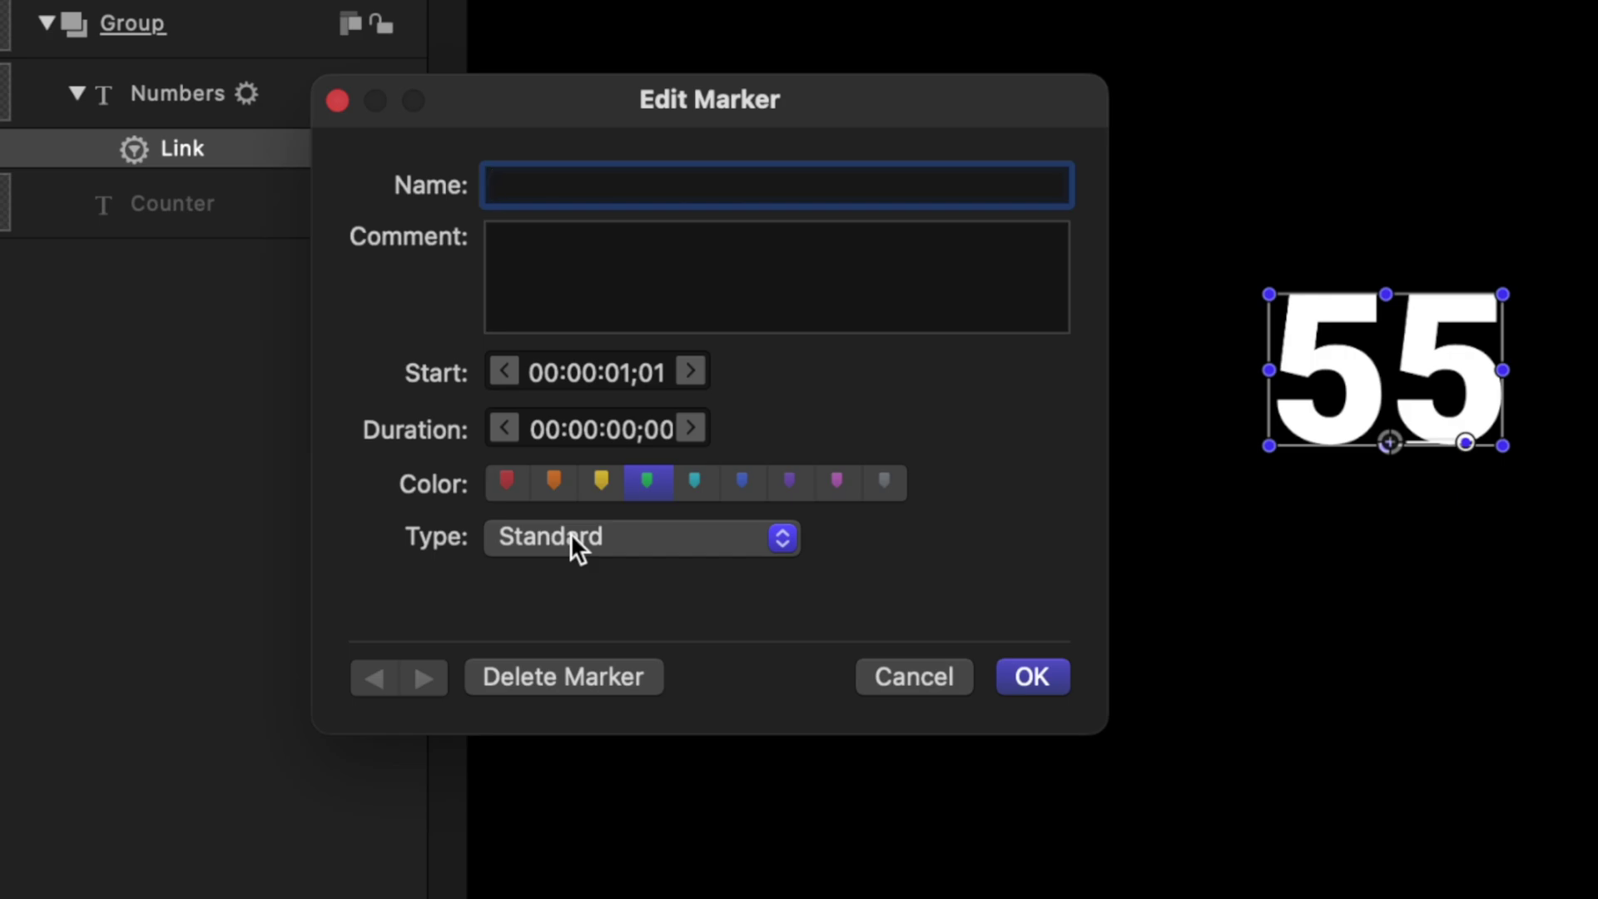
{"action": "left_click", "coordinate": [571, 534]}
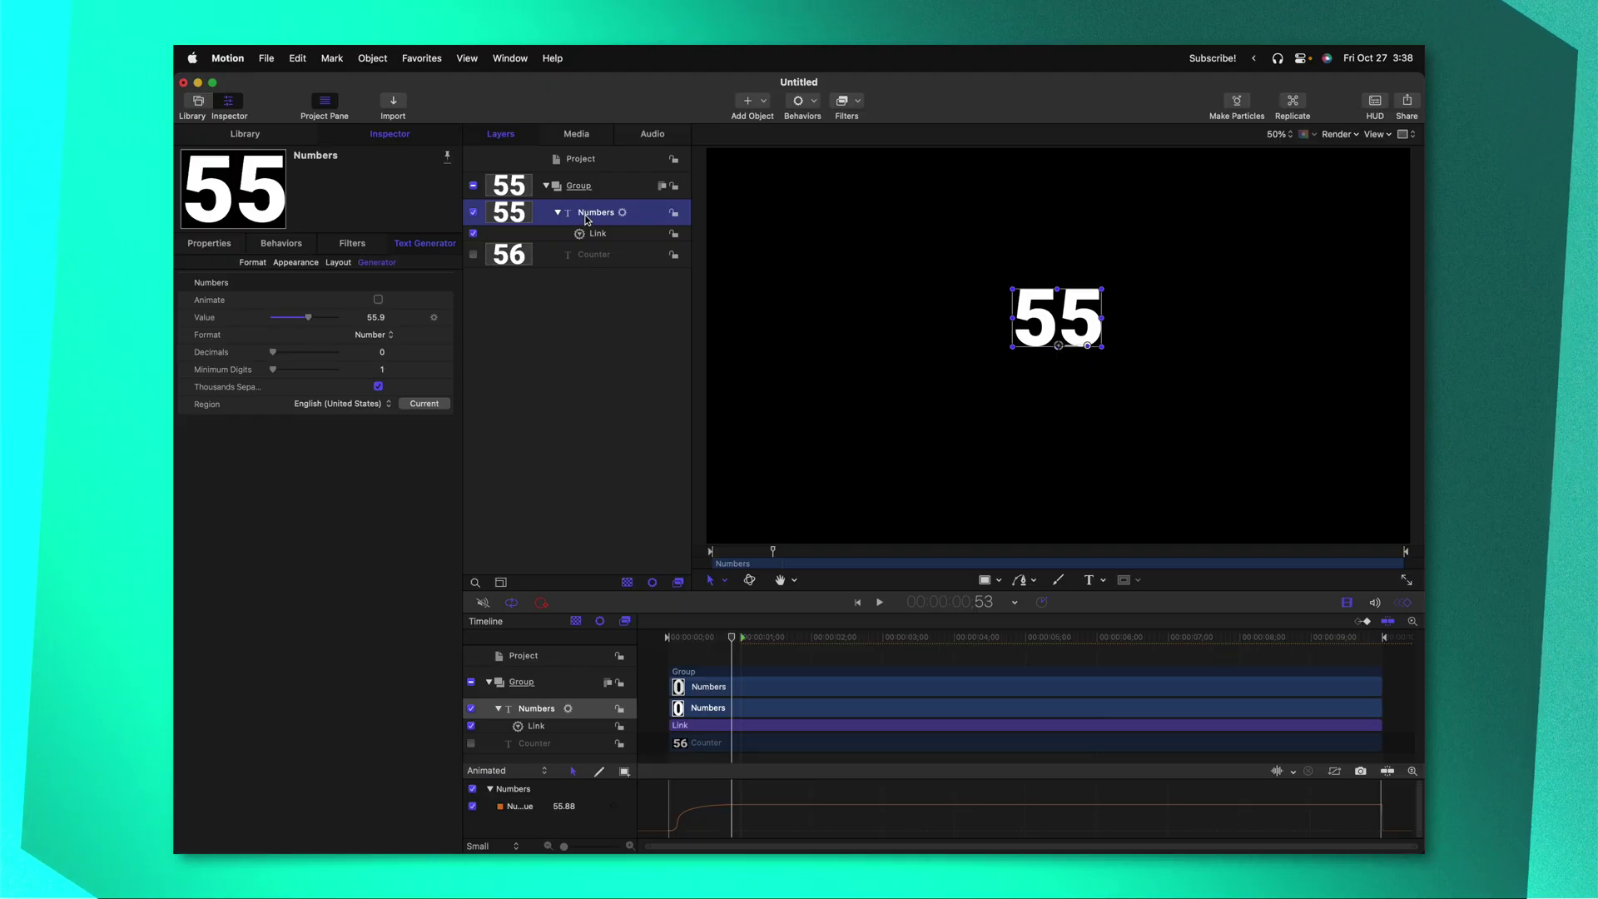
Publish the hidden Counter layer's Value parameter (56) from its animation menu
{"action": "left_click", "coordinate": [589, 256]}
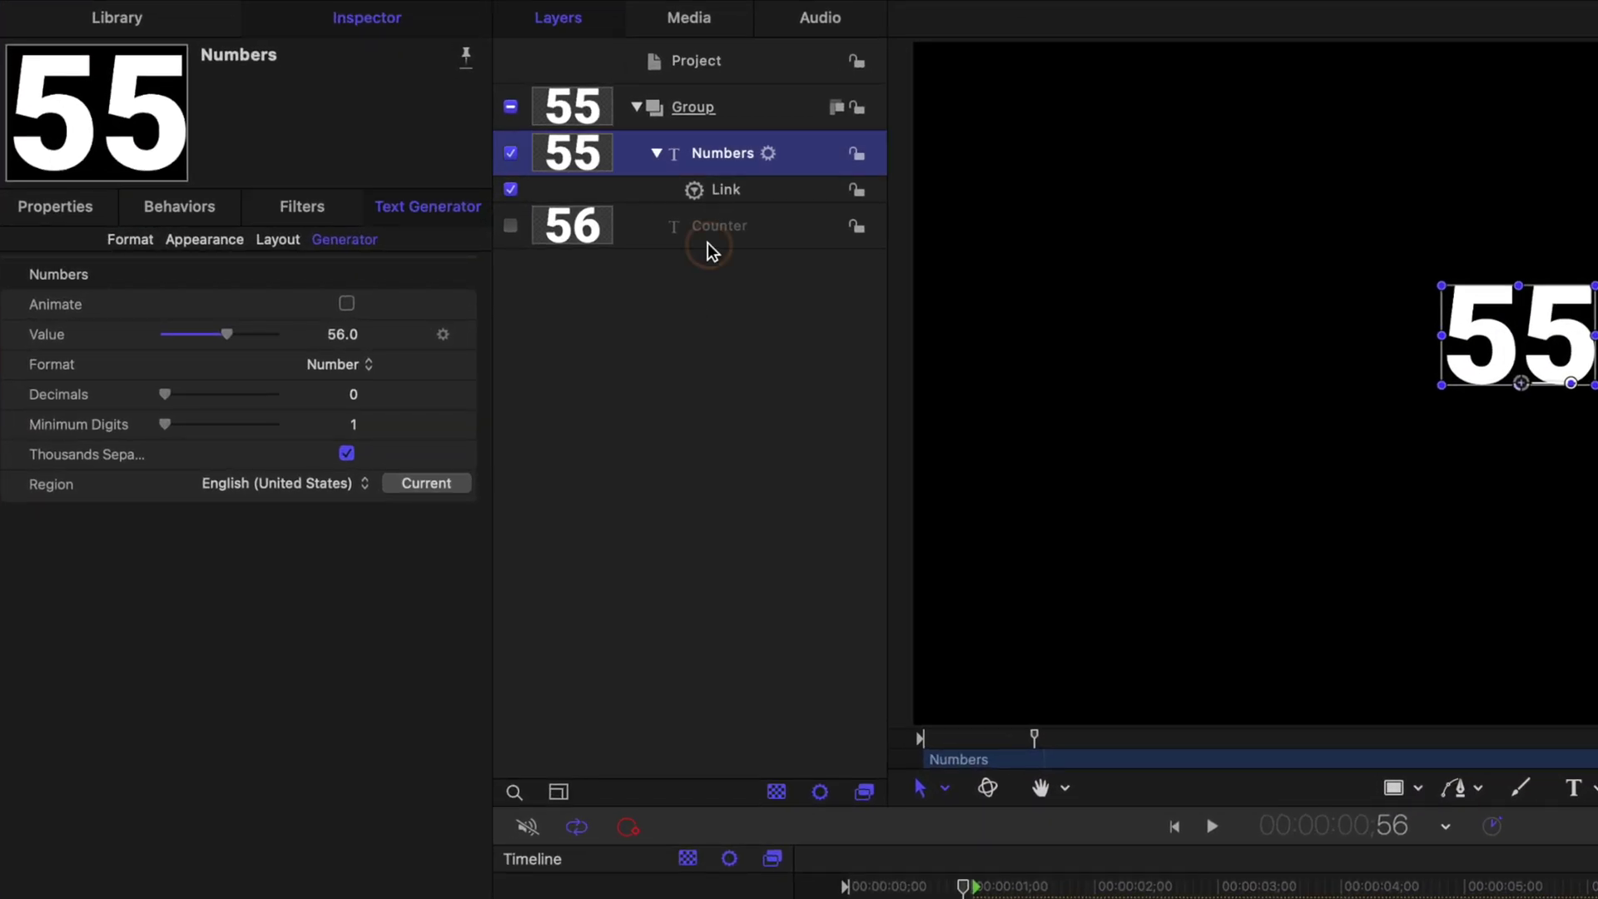
{"action": "left_click", "coordinate": [707, 238]}
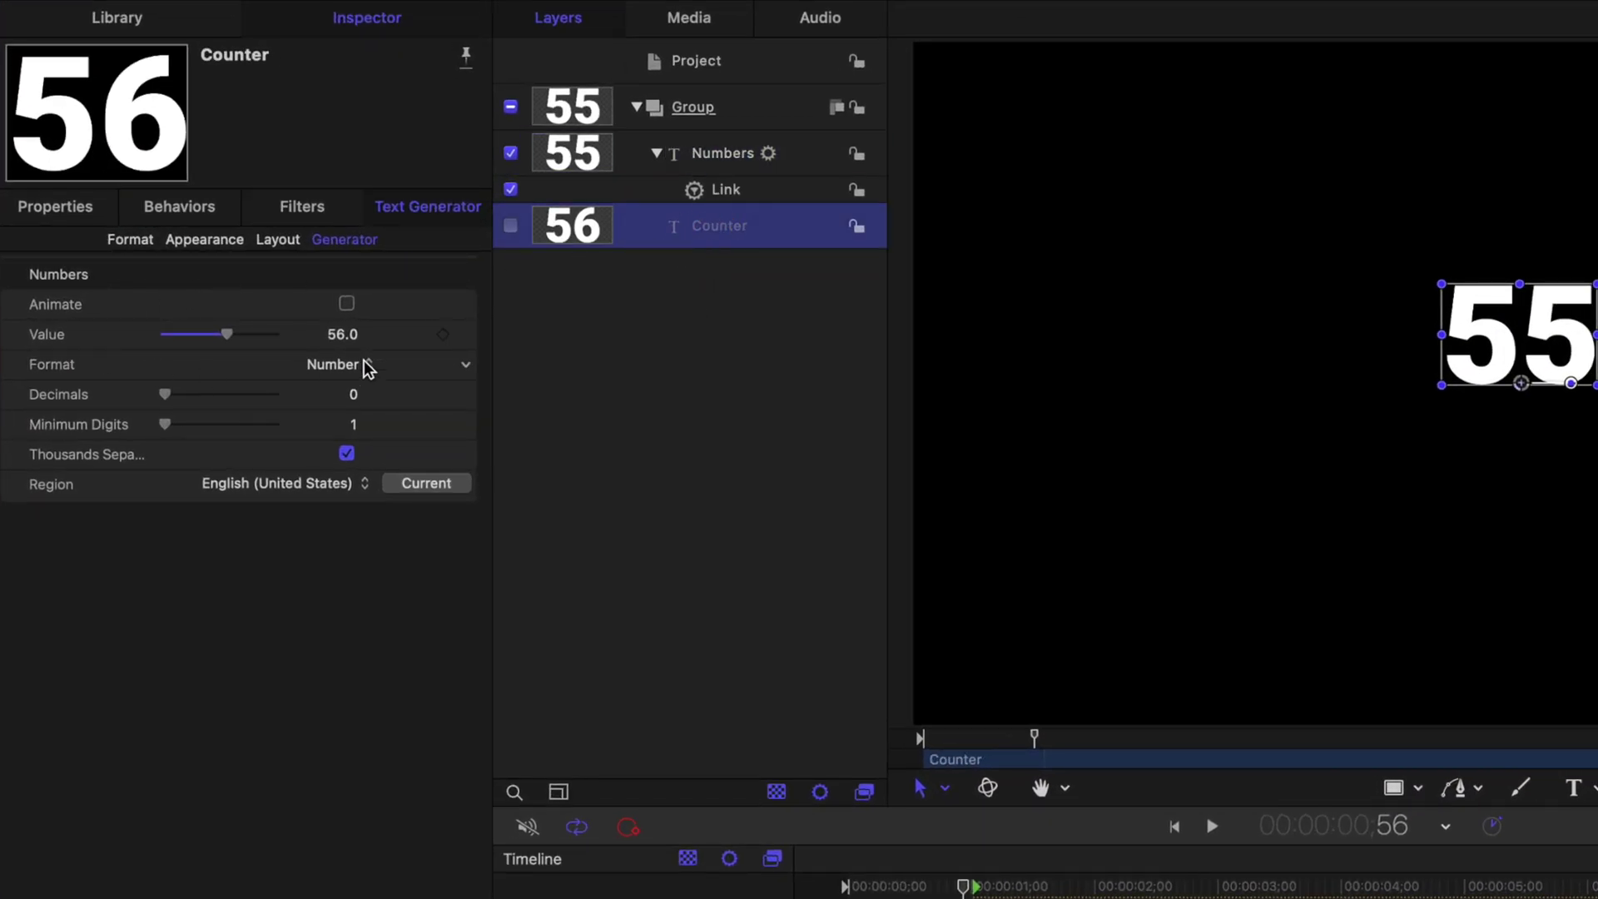
{"action": "left_click", "coordinate": [466, 335]}
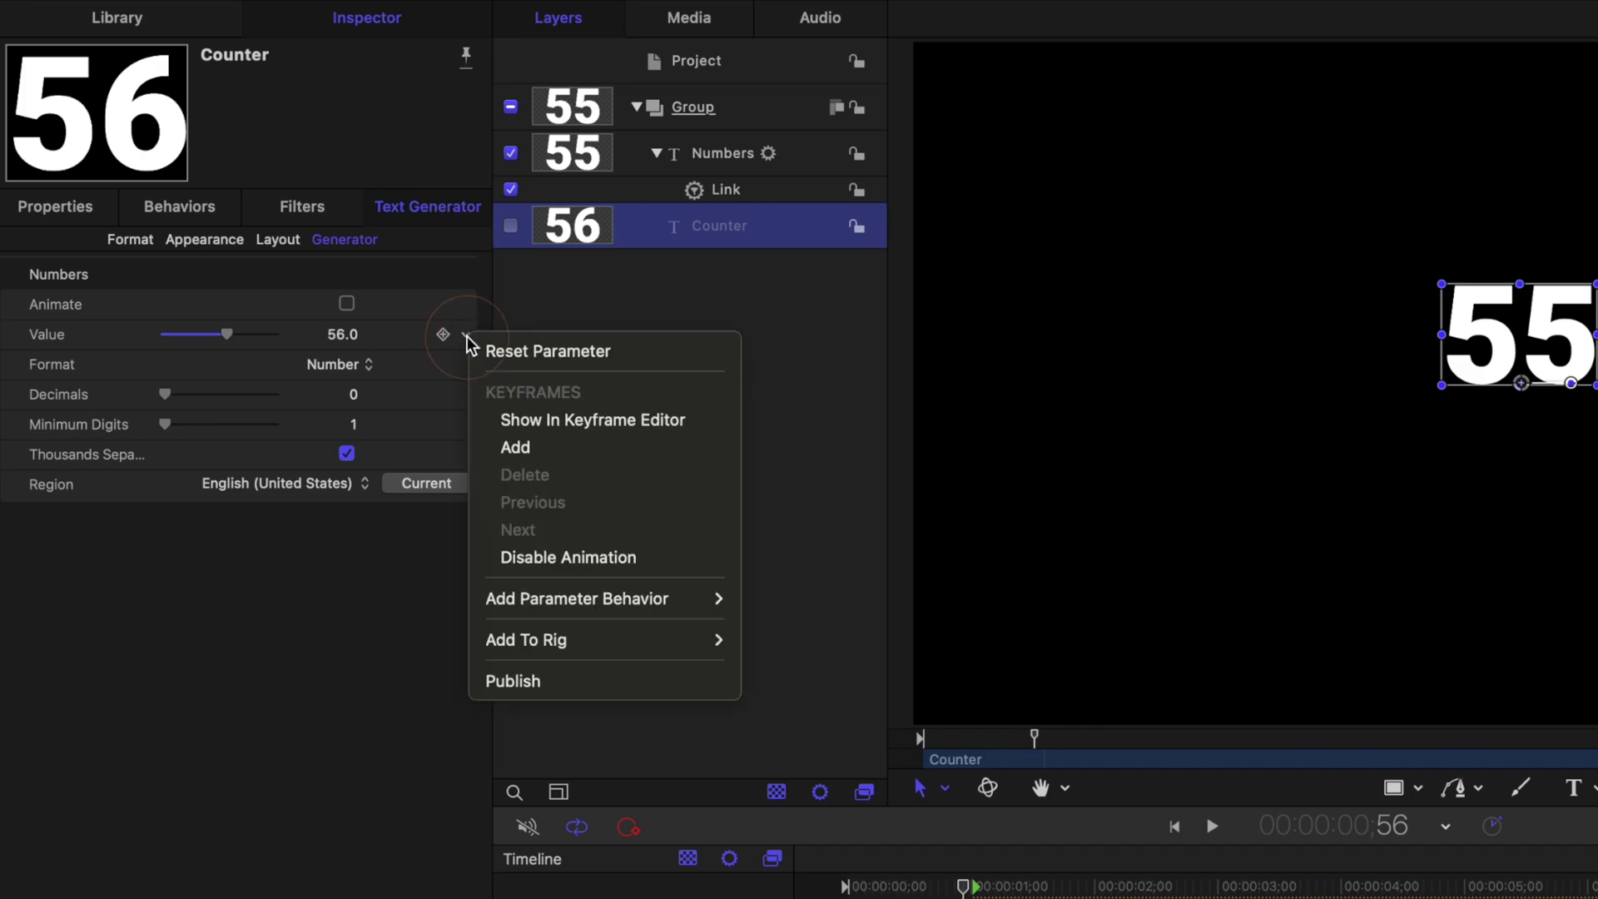
{"action": "left_click", "coordinate": [581, 681]}
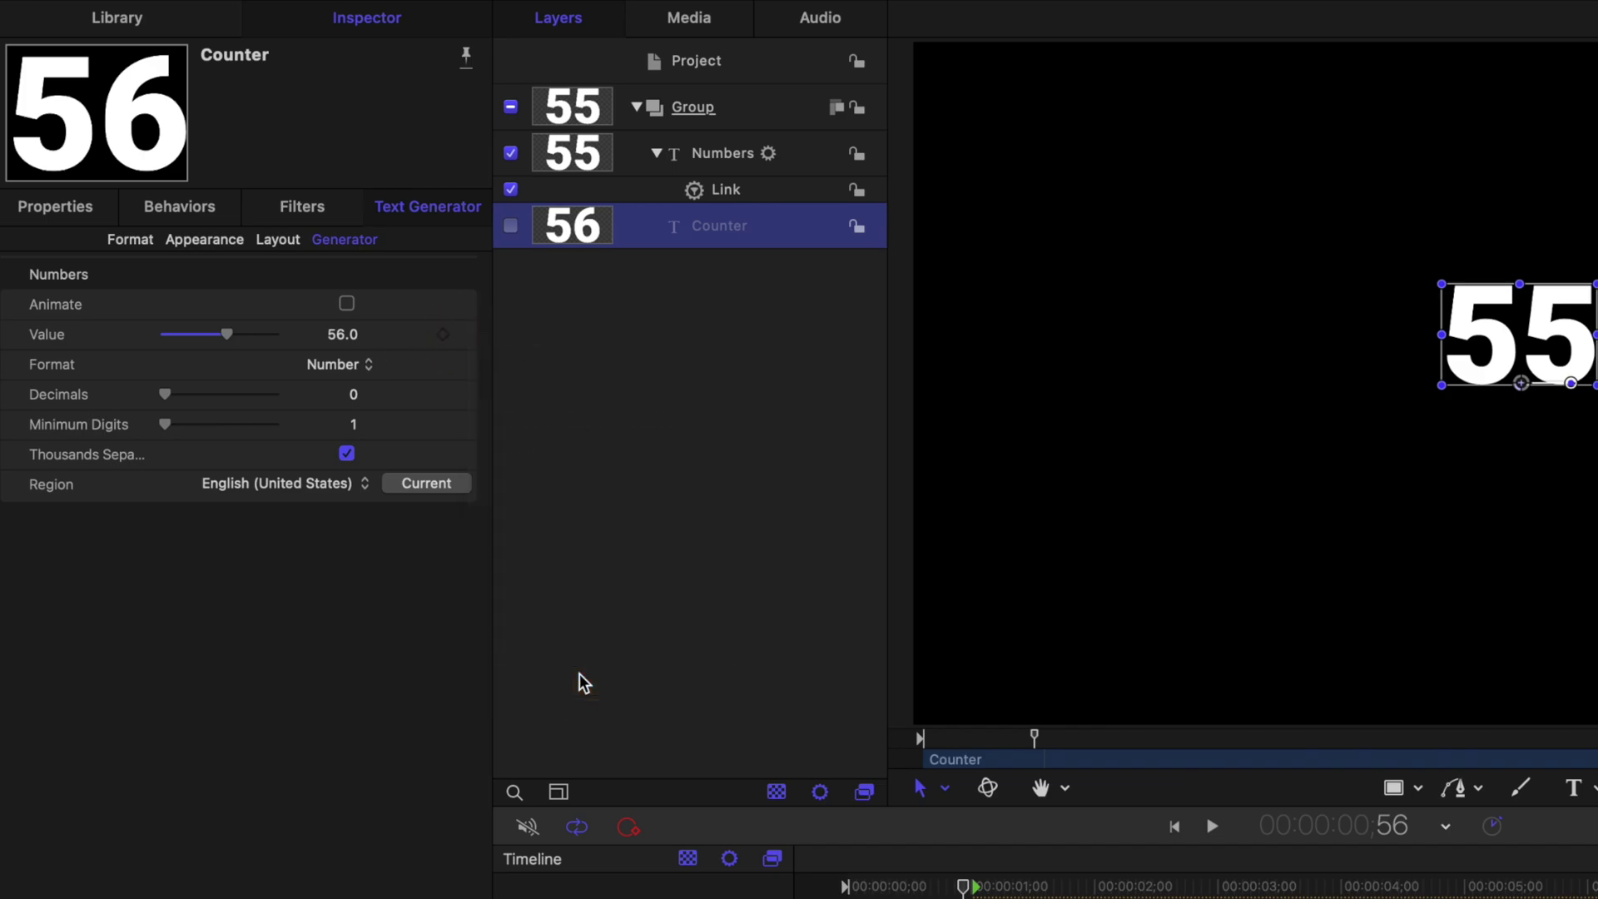
On the Numbers layer, publish Format and try the Spell Out and Currency formats
{"action": "left_click", "coordinate": [718, 150]}
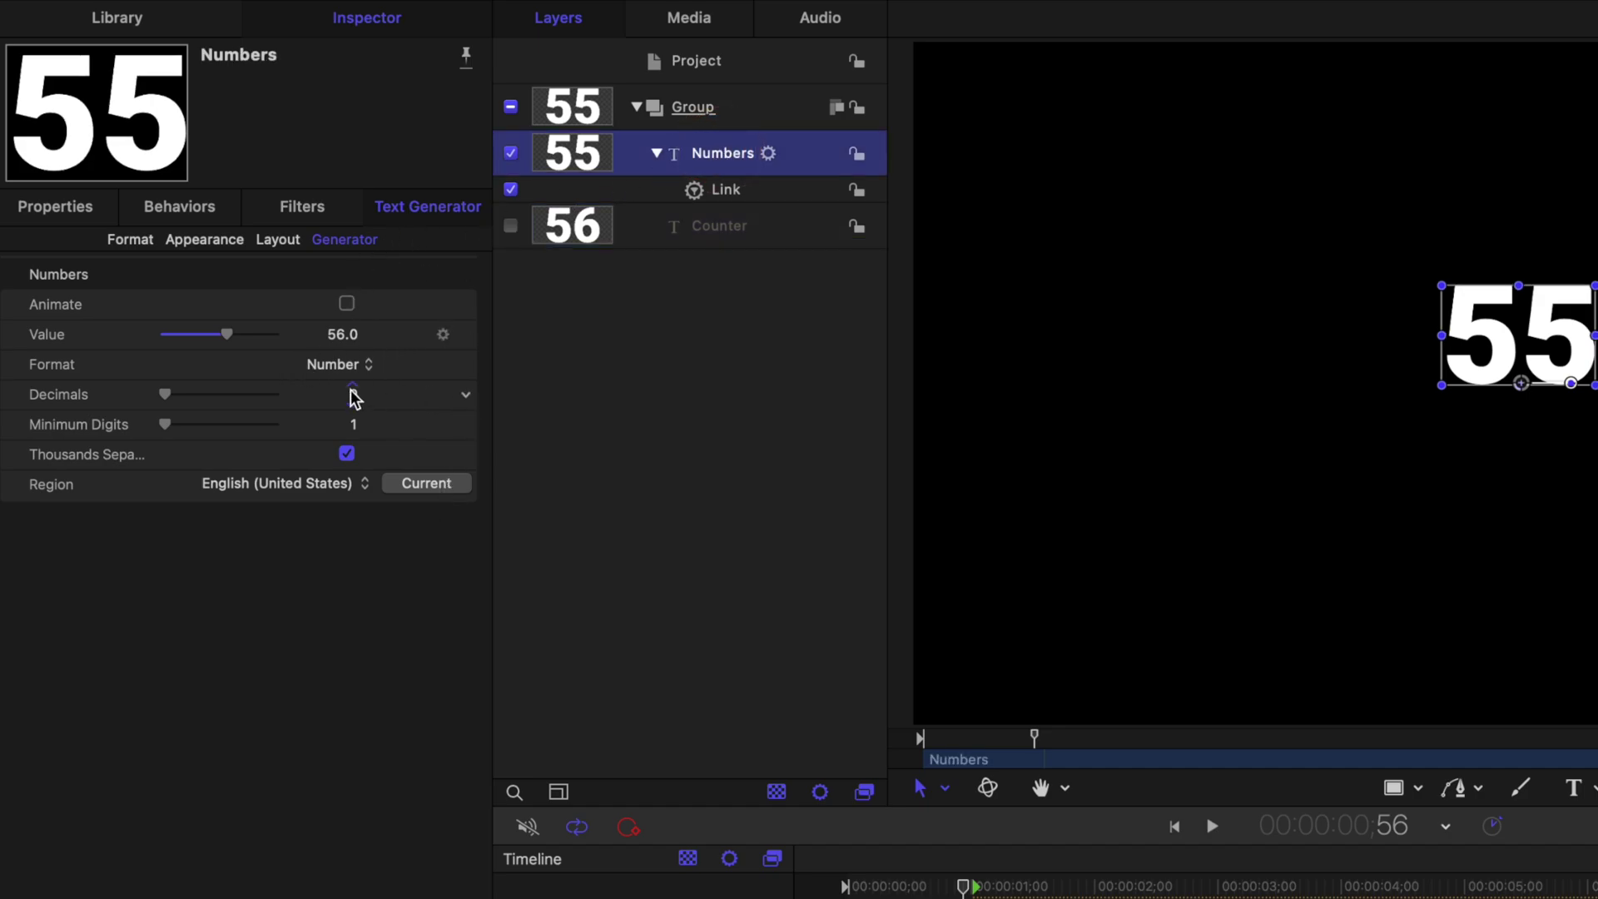
{"action": "left_click", "coordinate": [466, 366]}
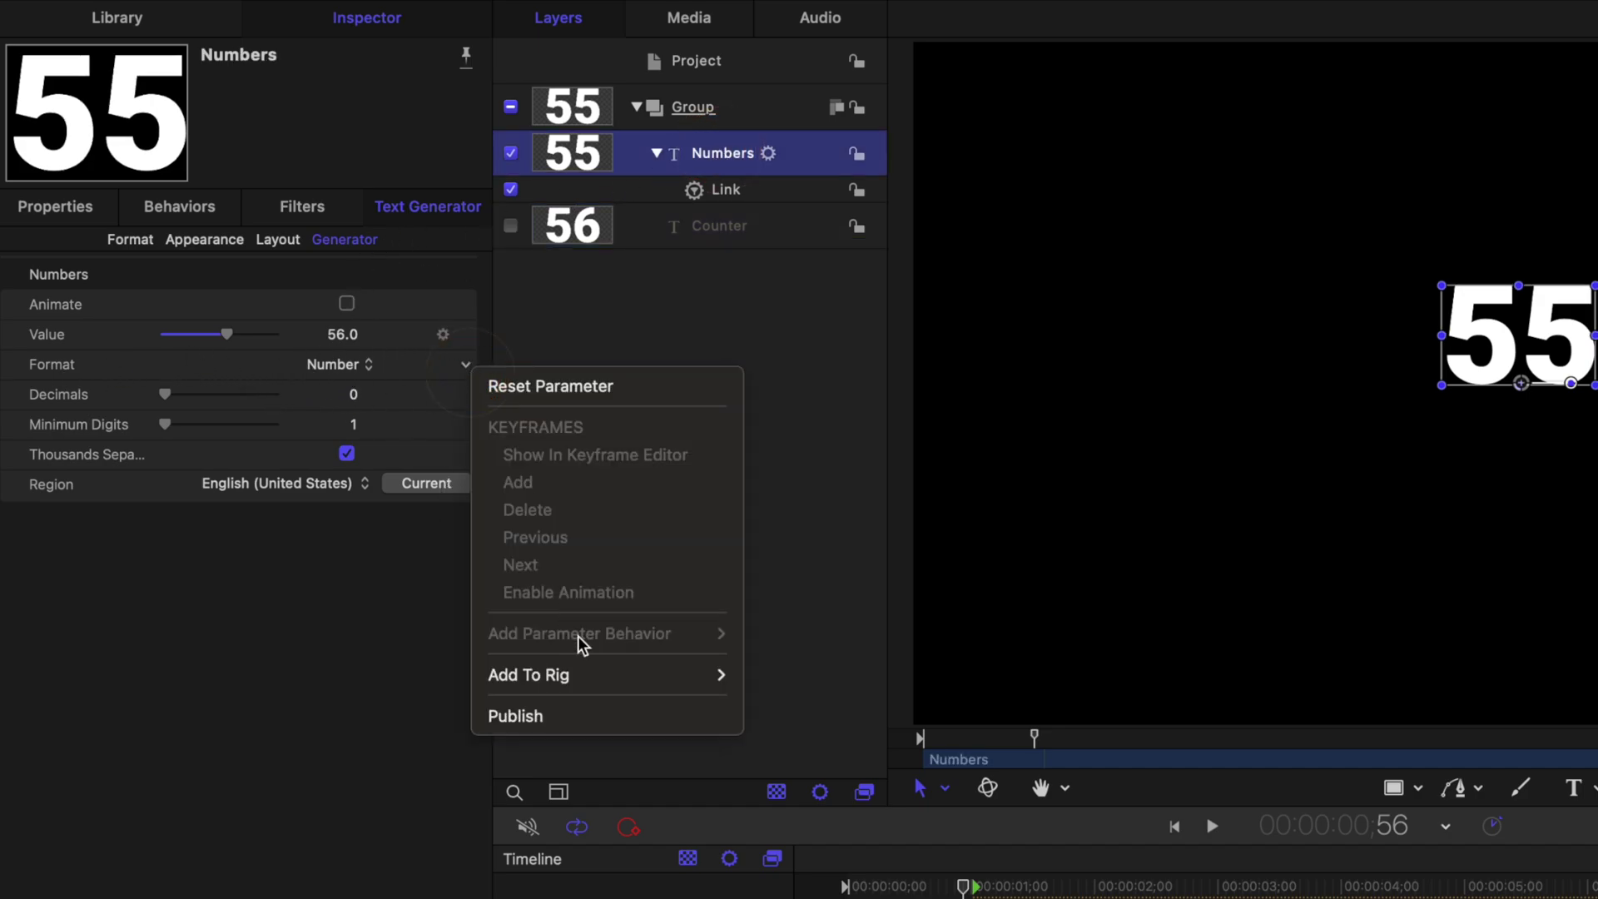
{"action": "left_click", "coordinate": [598, 703]}
{"action": "left_click", "coordinate": [343, 367]}
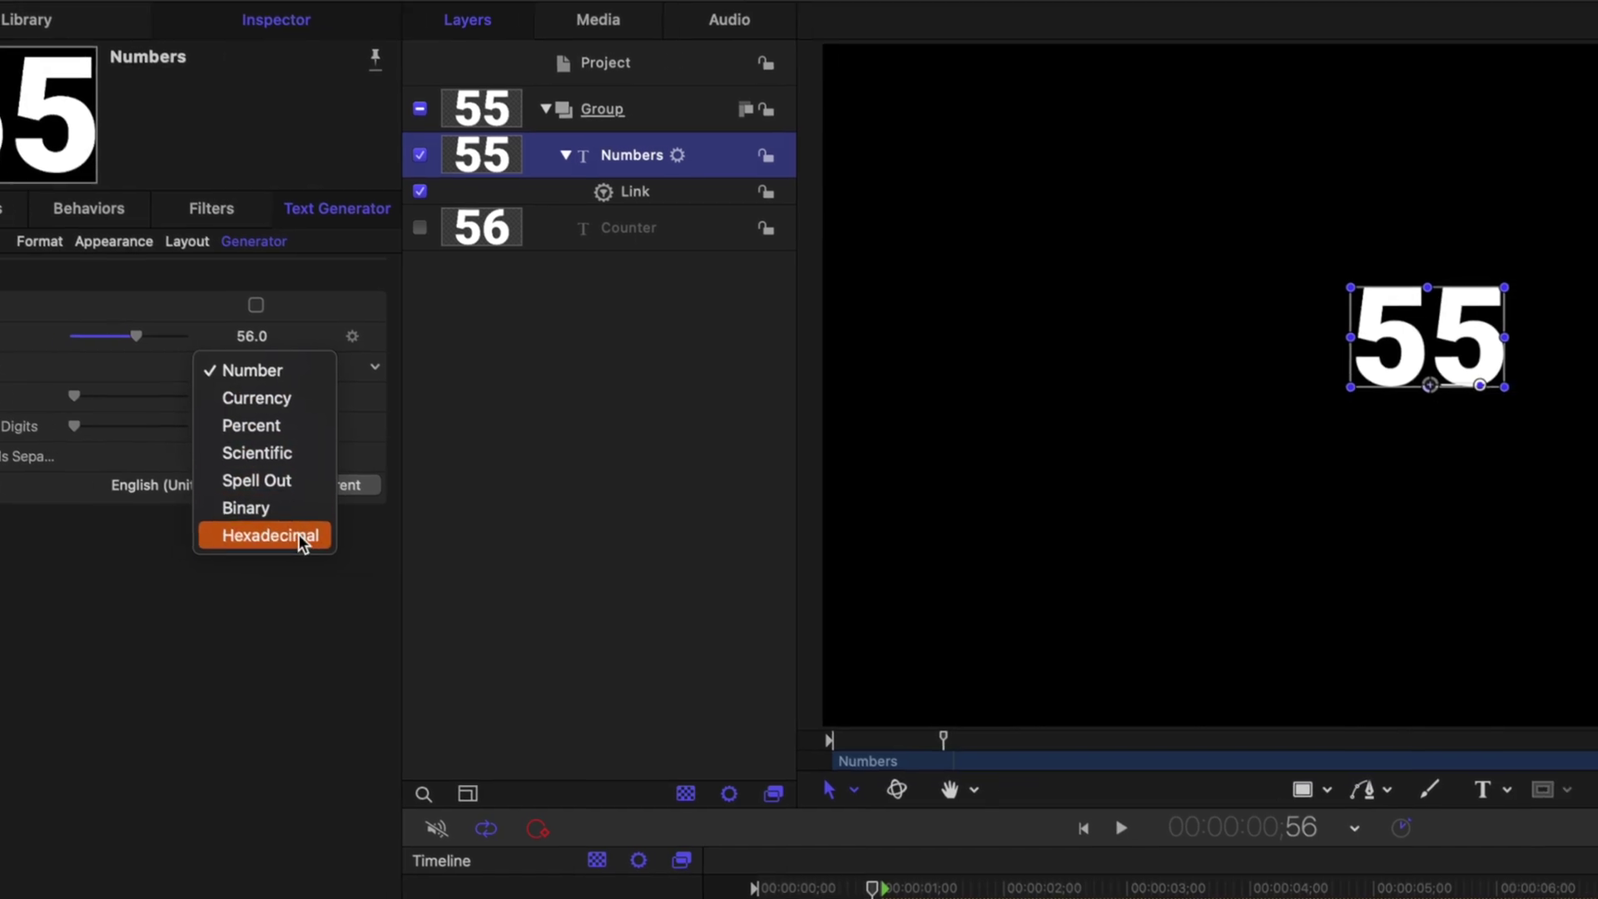
{"action": "left_click", "coordinate": [256, 481]}
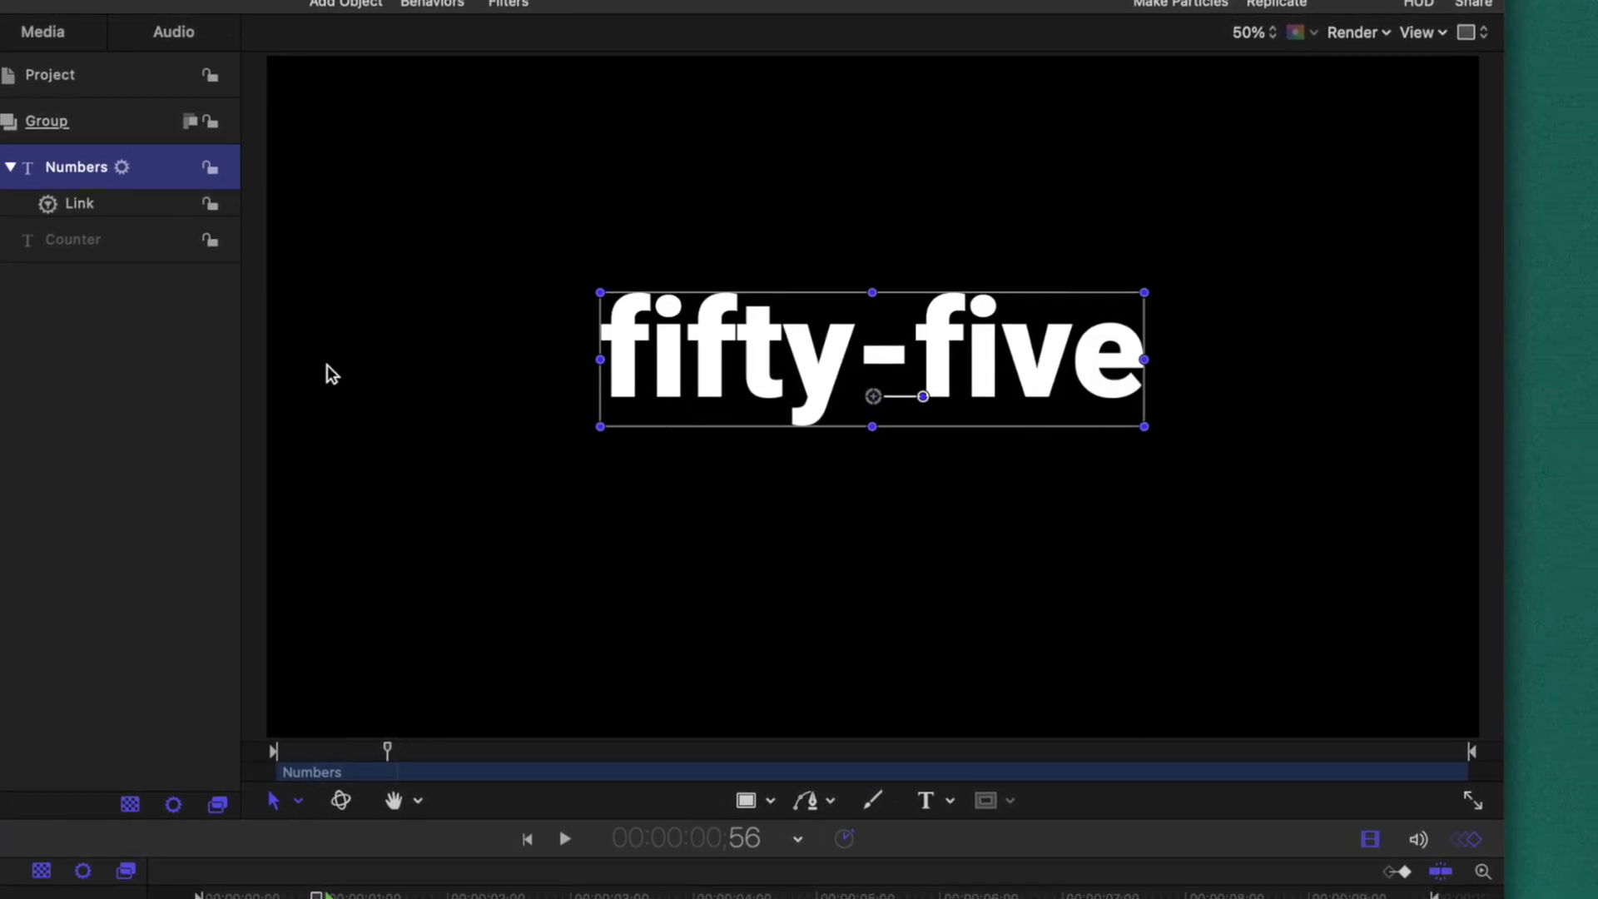
{"action": "left_click", "coordinate": [250, 366]}
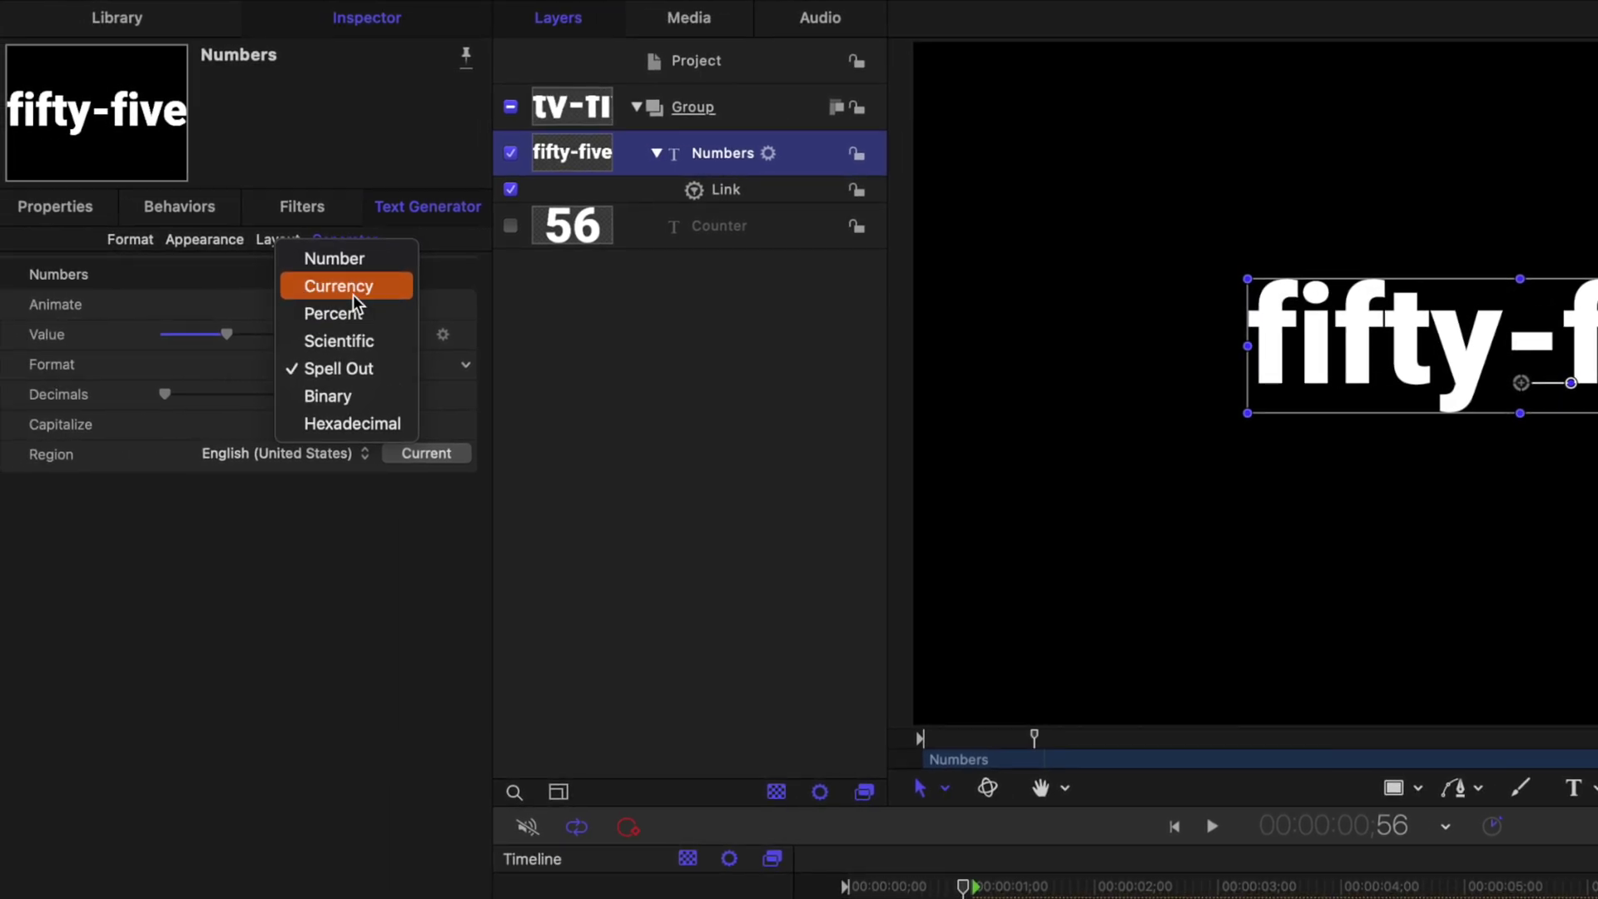
{"action": "left_click", "coordinate": [353, 291]}
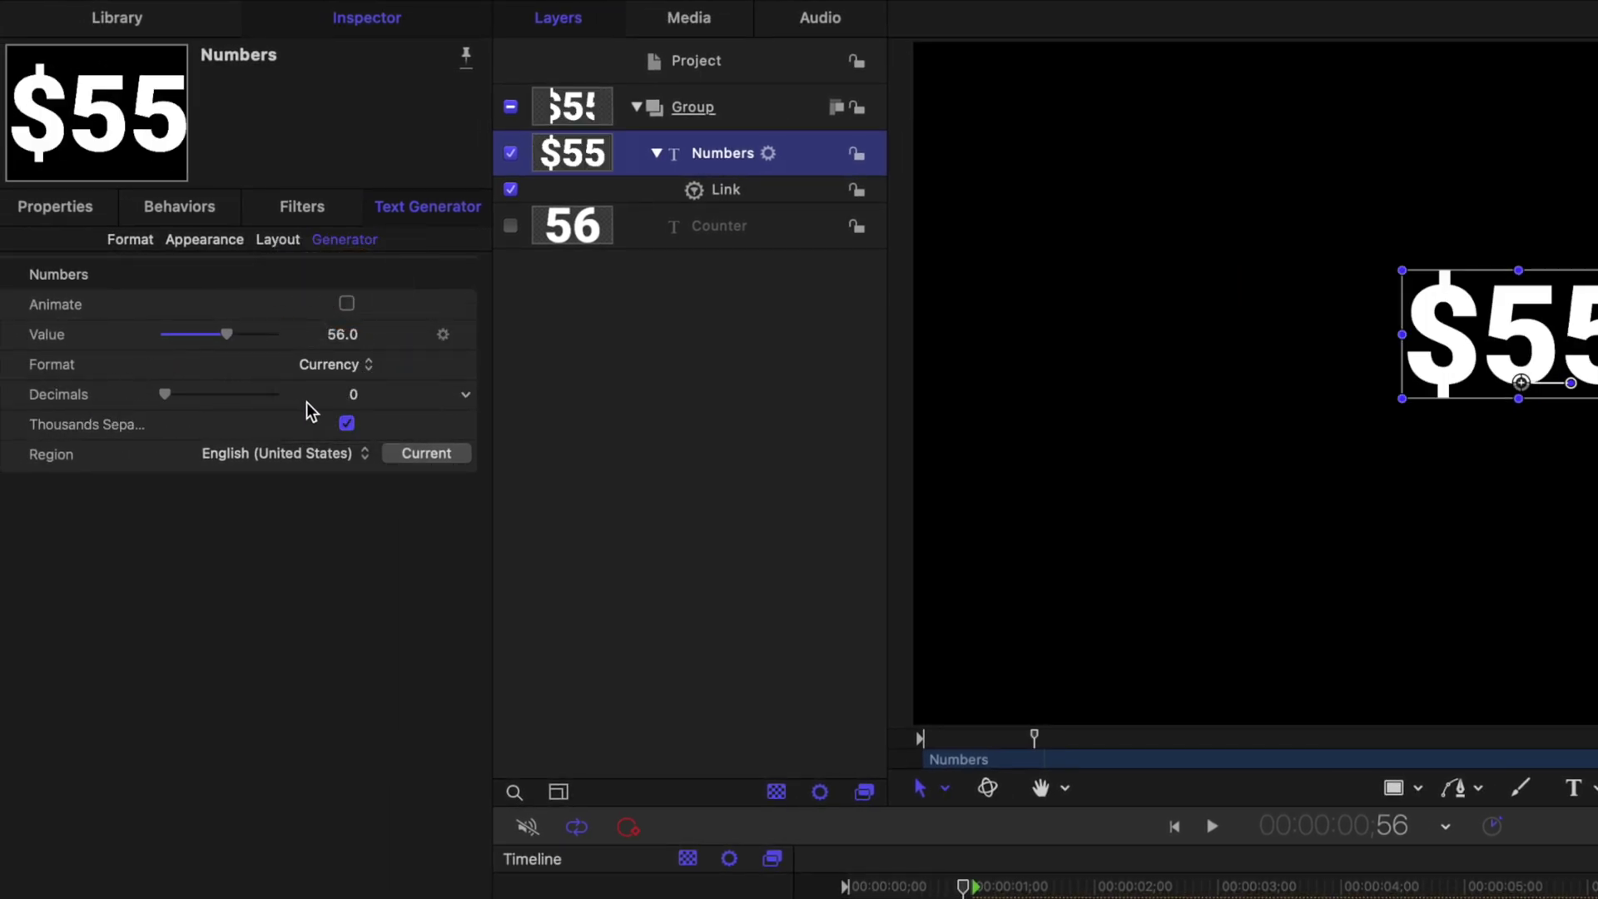
Publish Decimals and Thousands Separator, then set the format back to Number
{"action": "left_click", "coordinate": [466, 396]}
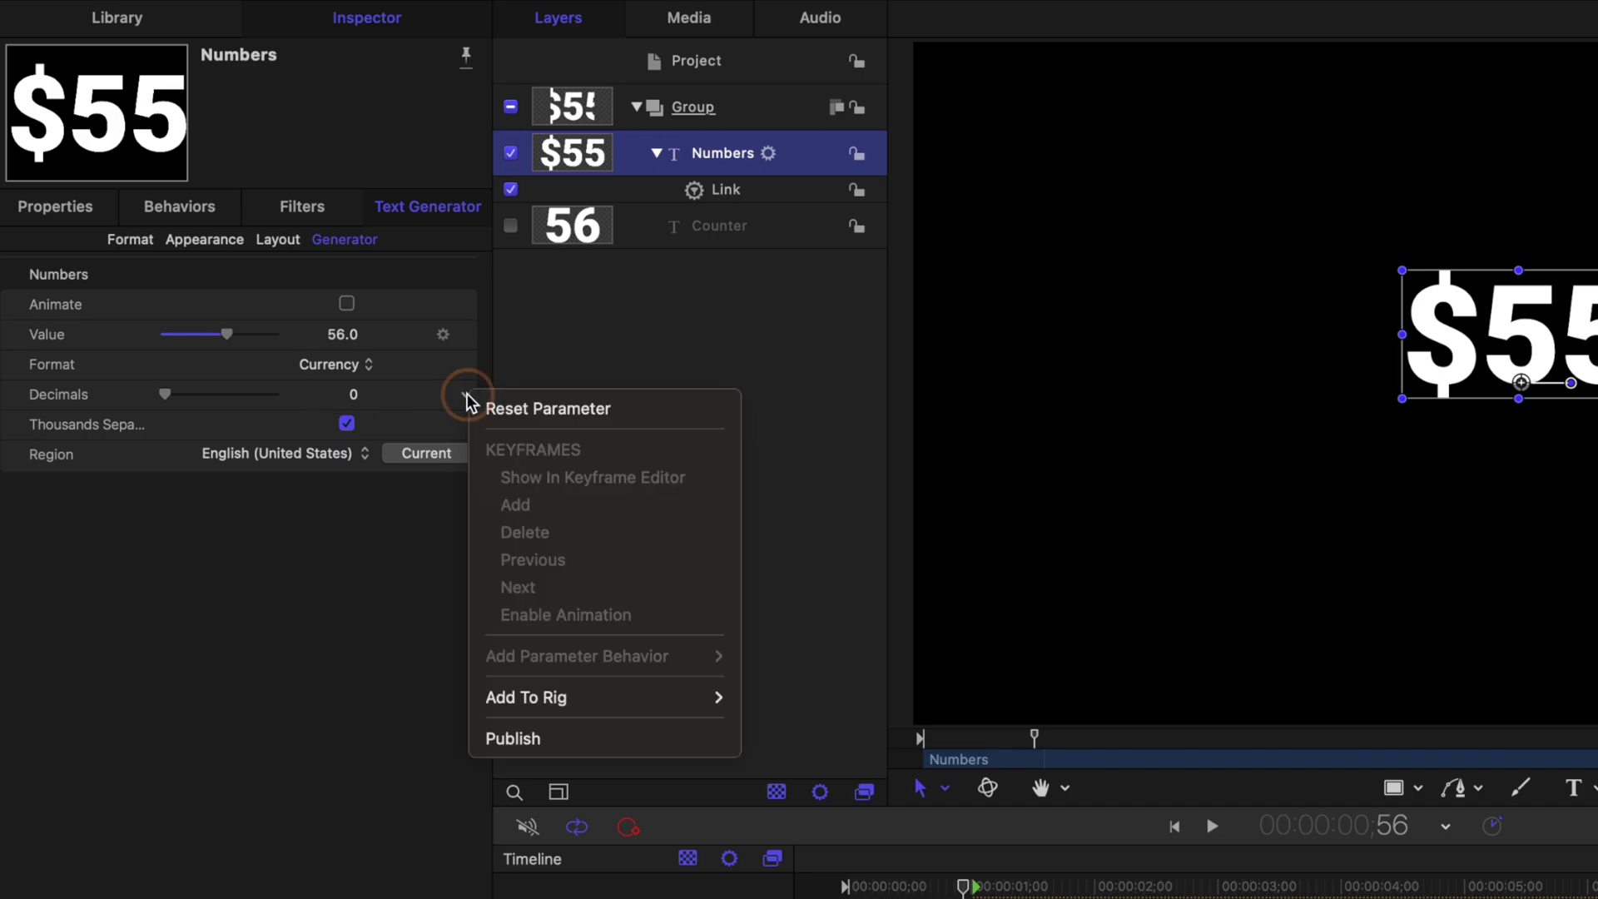
{"action": "left_click", "coordinate": [555, 738]}
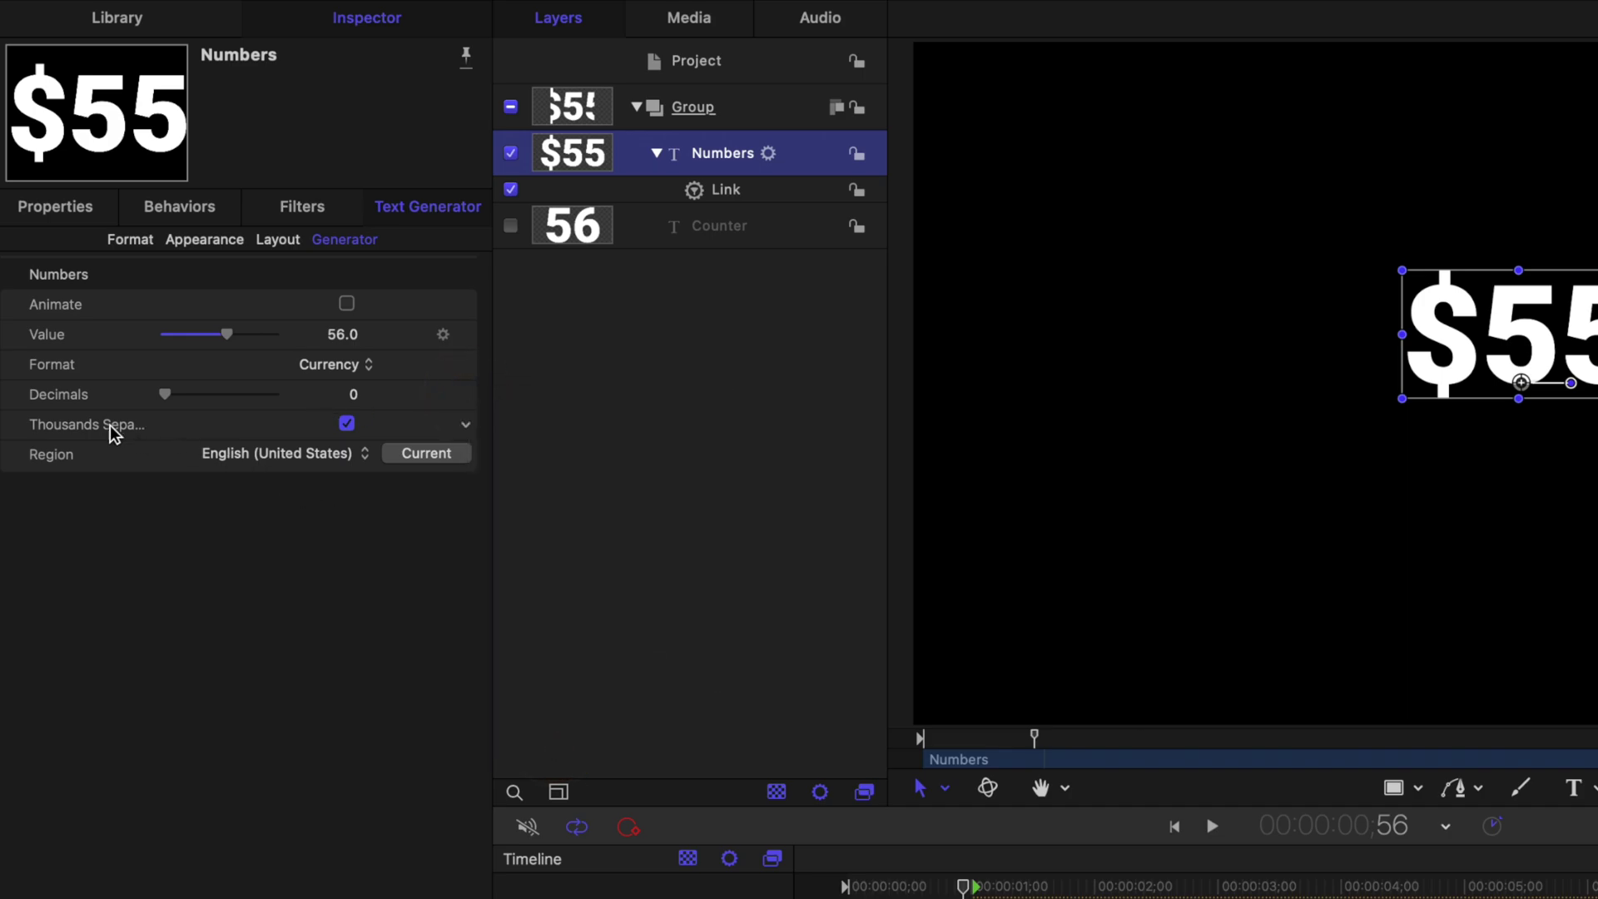
{"action": "left_click", "coordinate": [463, 426]}
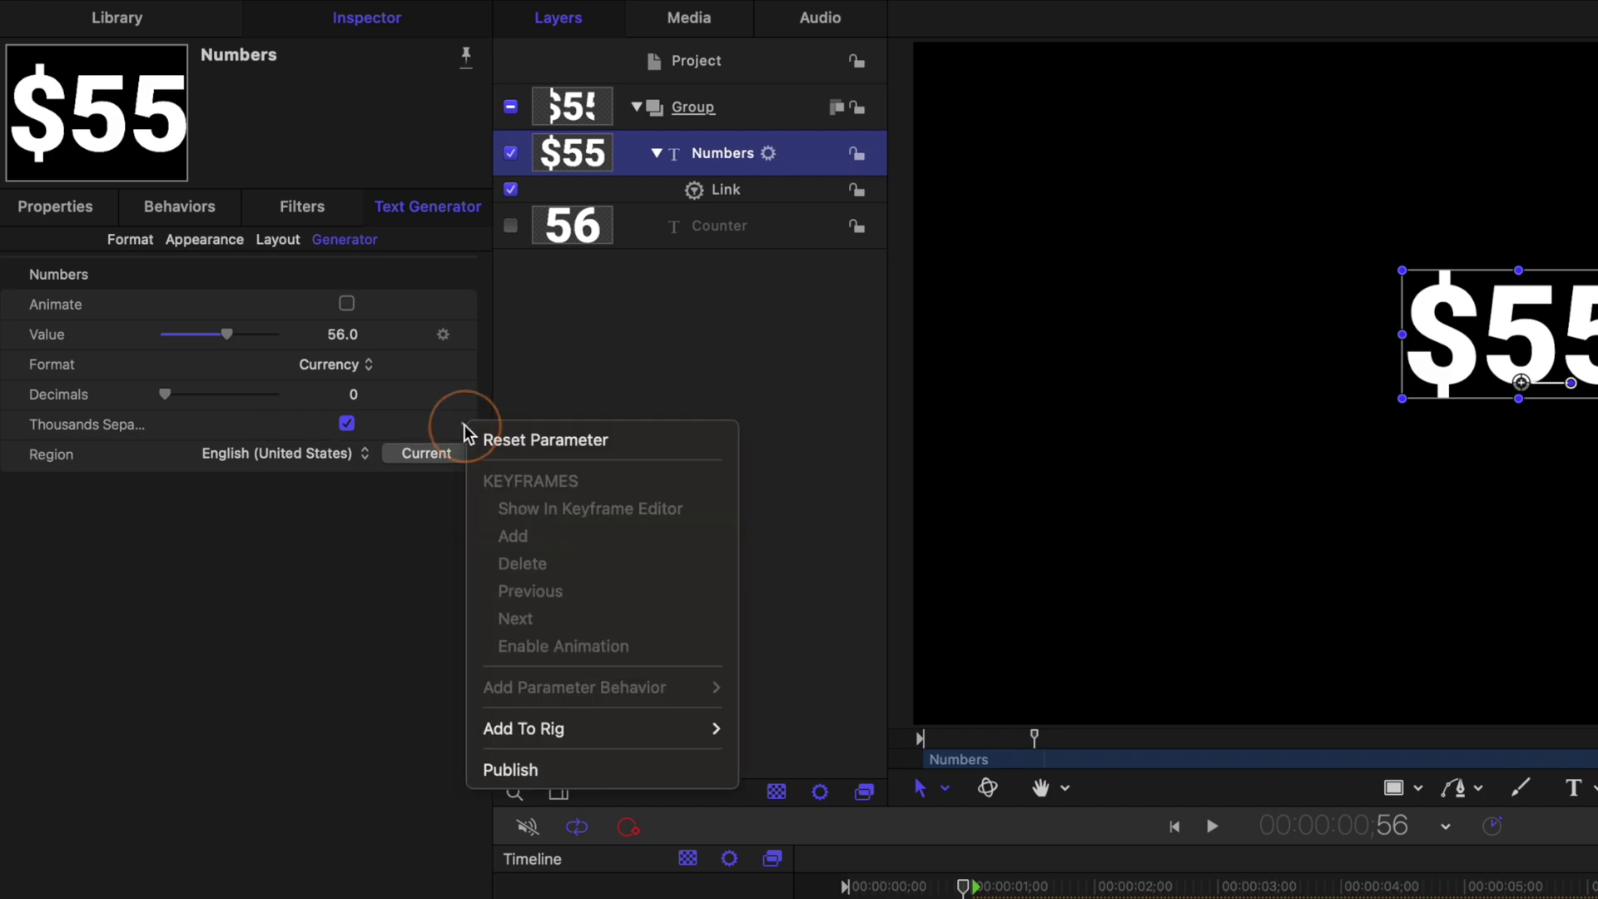
{"action": "left_click", "coordinate": [524, 781]}
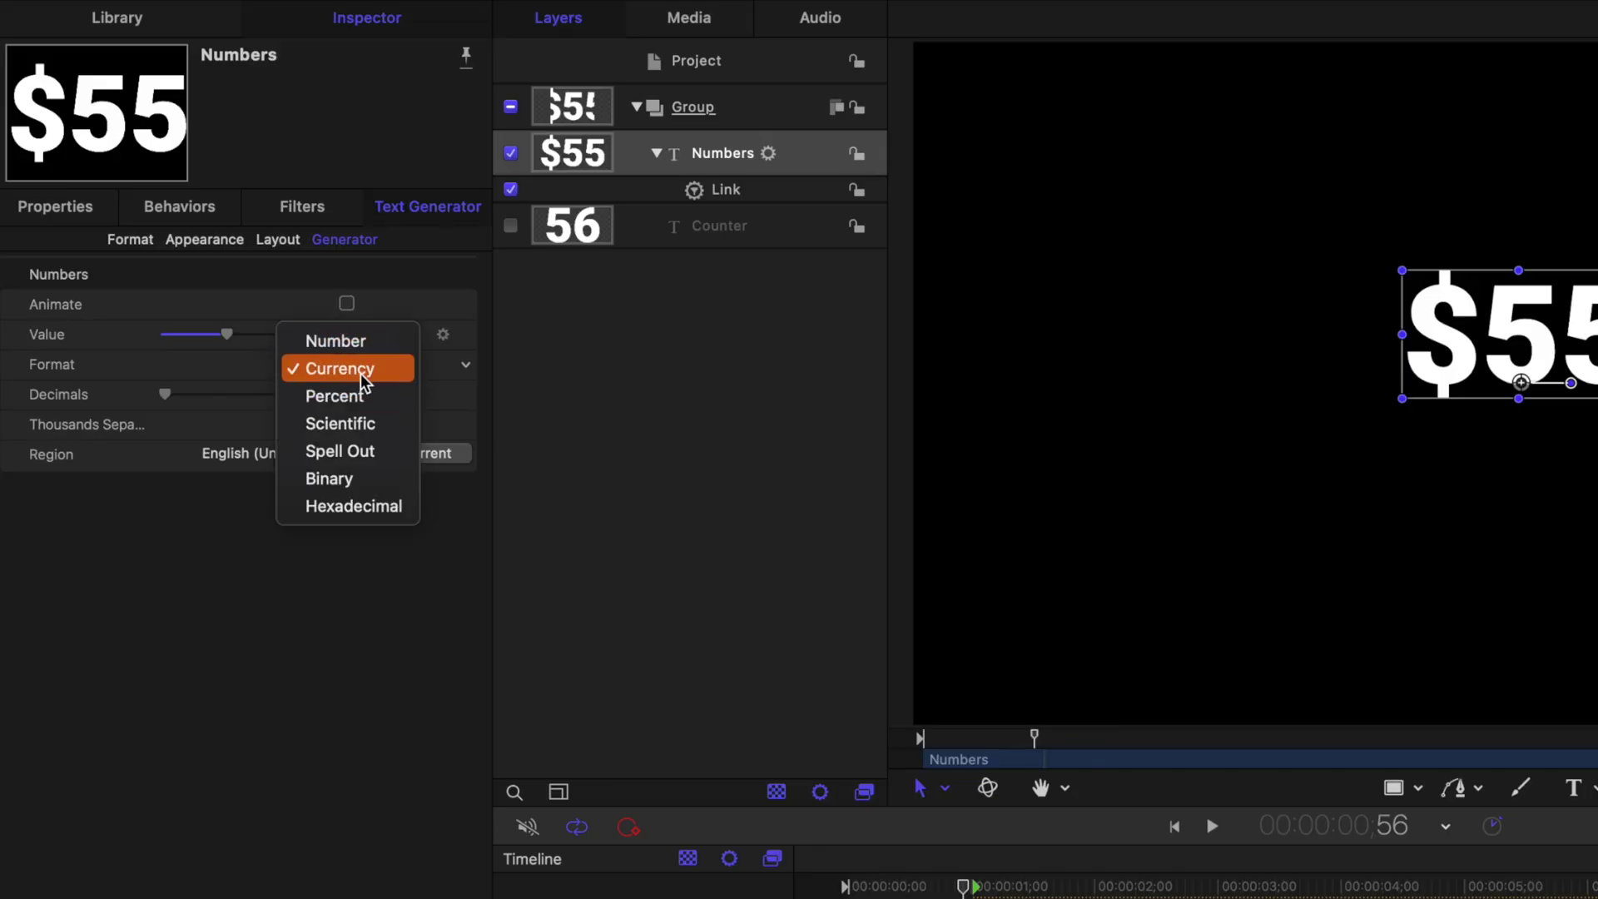
{"action": "left_click", "coordinate": [358, 343]}
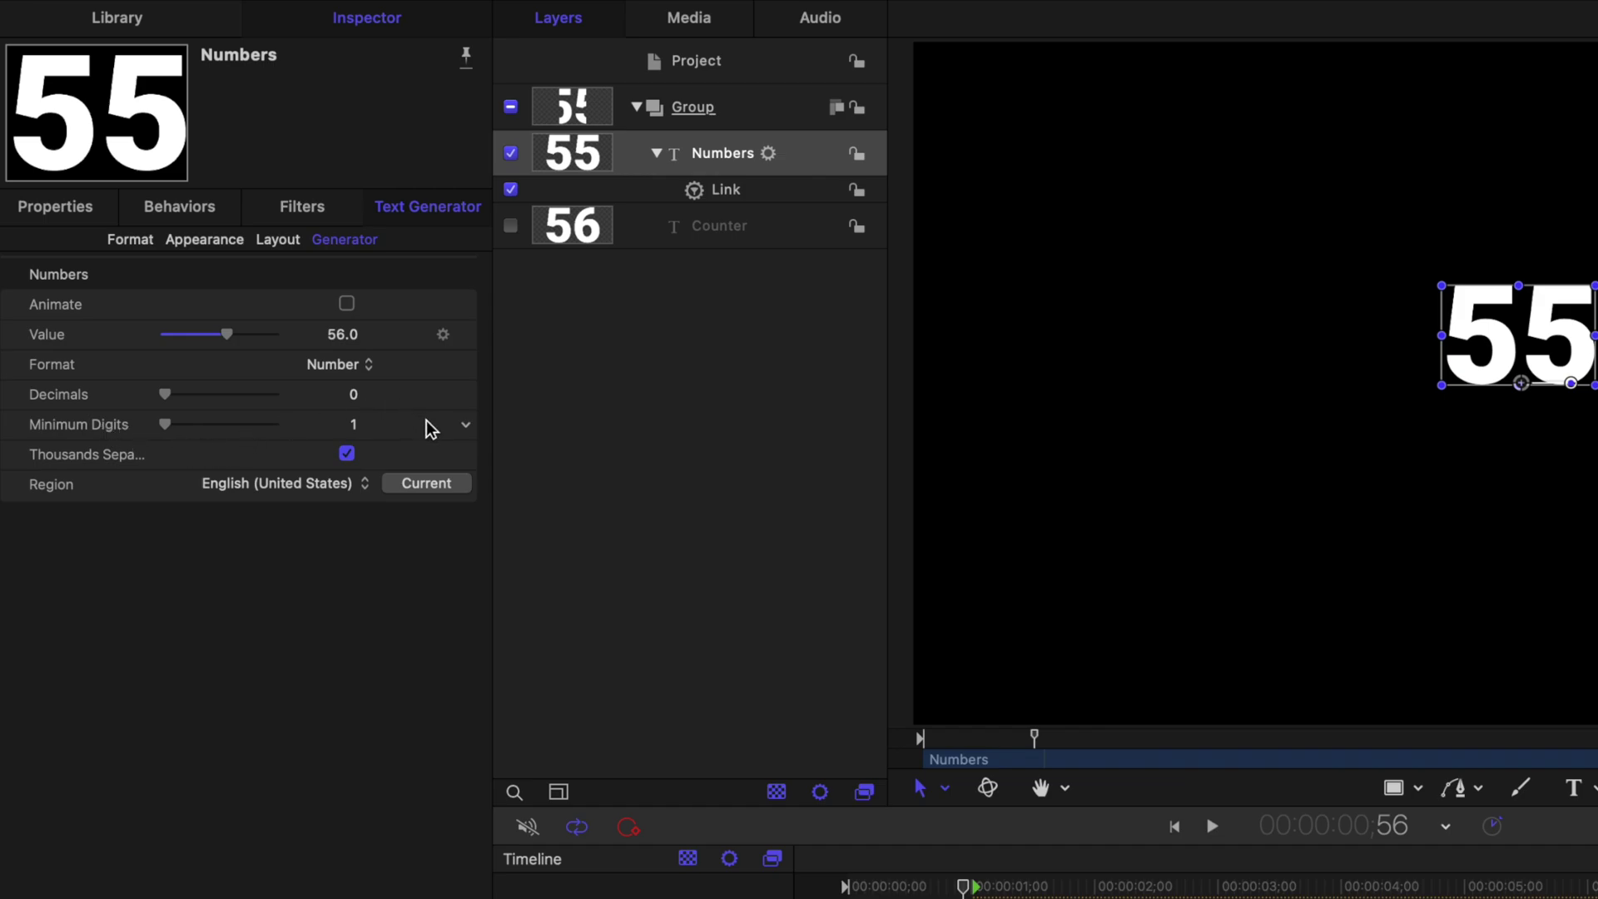
Publish Minimum Digits and leave the Region at English (United States)
{"action": "left_click", "coordinate": [467, 426]}
{"action": "left_click", "coordinate": [581, 770]}
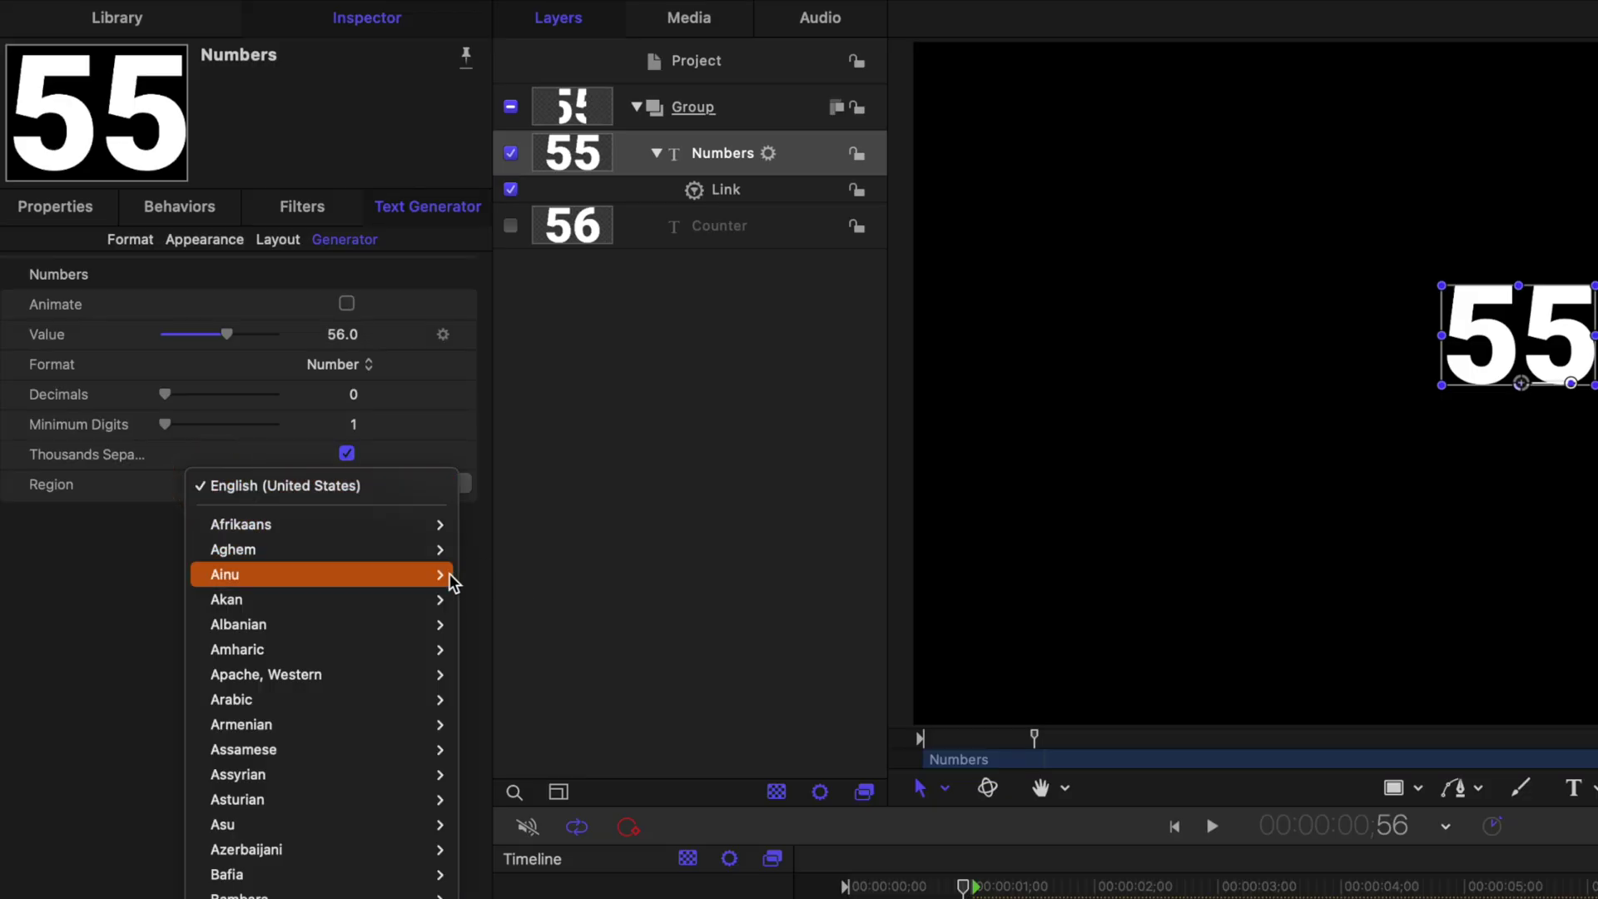
{"action": "scroll", "coordinate": [371, 708], "scroll_direction": "down", "scroll_amount": 1}
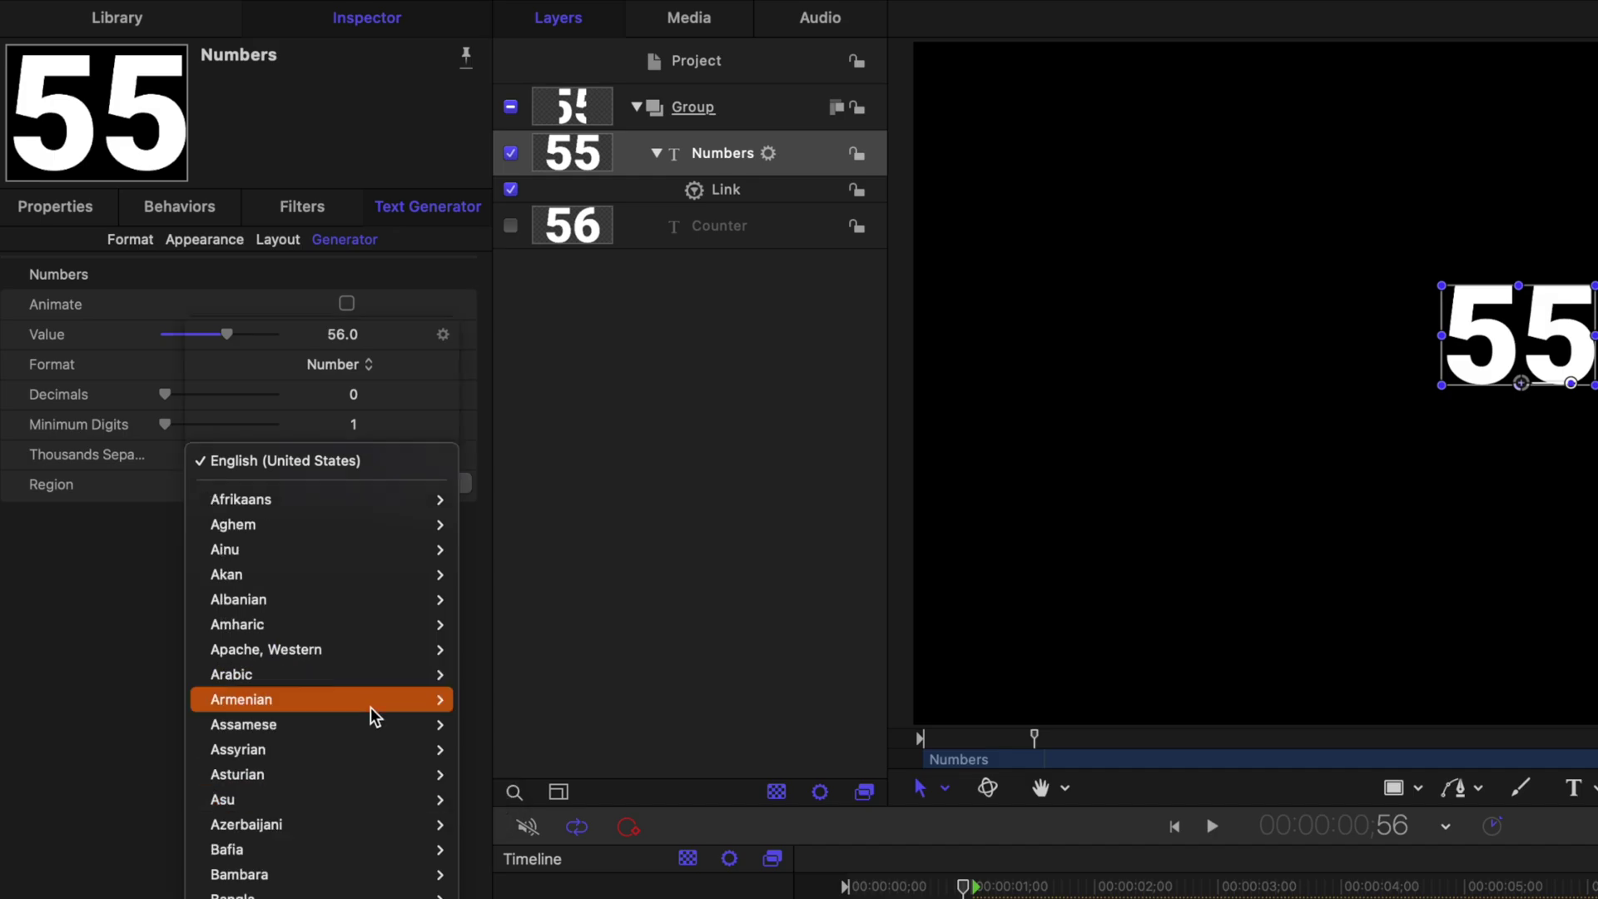
{"action": "scroll", "coordinate": [372, 707], "scroll_direction": "down", "scroll_amount": 10}
{"action": "scroll", "coordinate": [368, 706], "scroll_direction": "down", "scroll_amount": 8}
{"action": "scroll", "coordinate": [368, 706], "scroll_direction": "up", "scroll_amount": 10}
{"action": "left_click", "coordinate": [4, 725]}
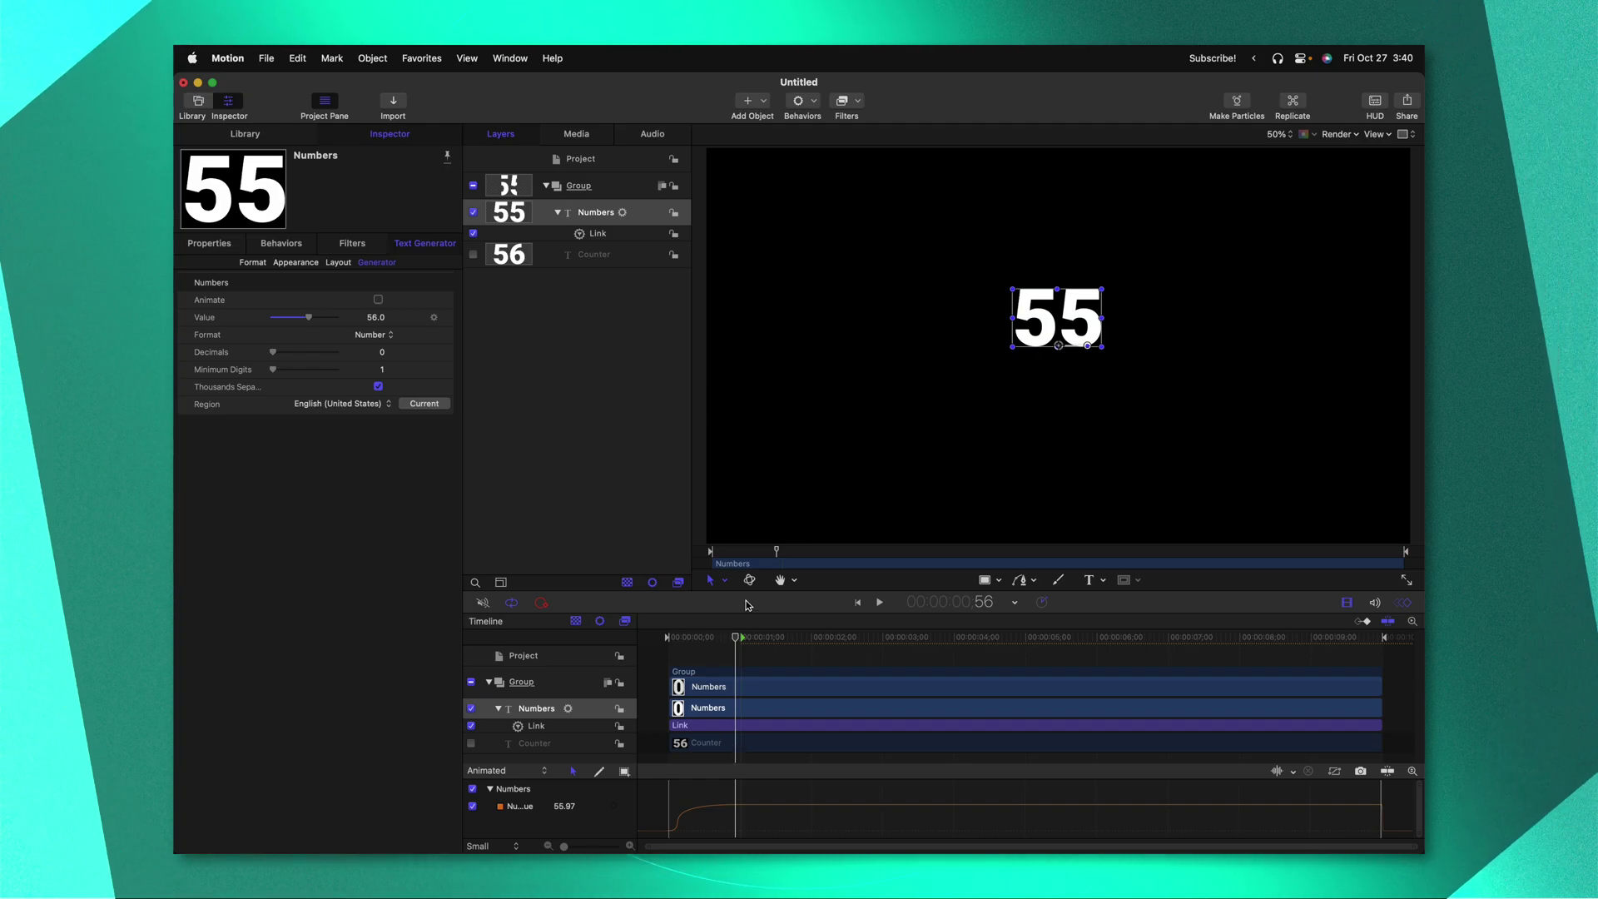
Publish the template as 'Numbers' in the Tutorials category for Final Cut Pro
{"action": "key", "text": "super+s"}
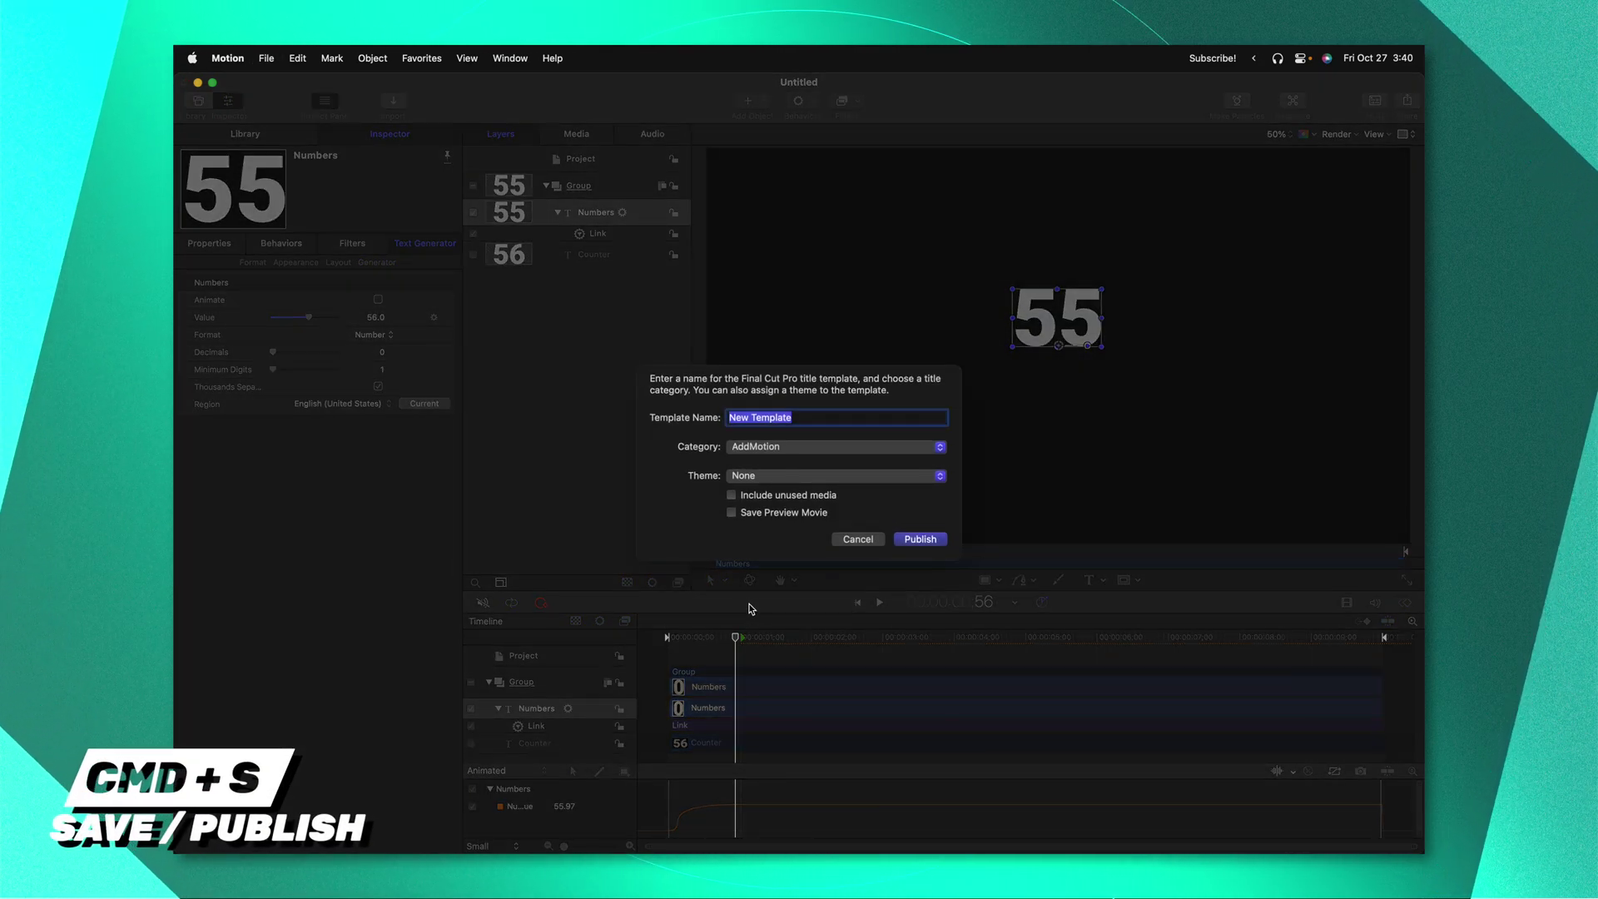
{"action": "type", "text": "Num"}
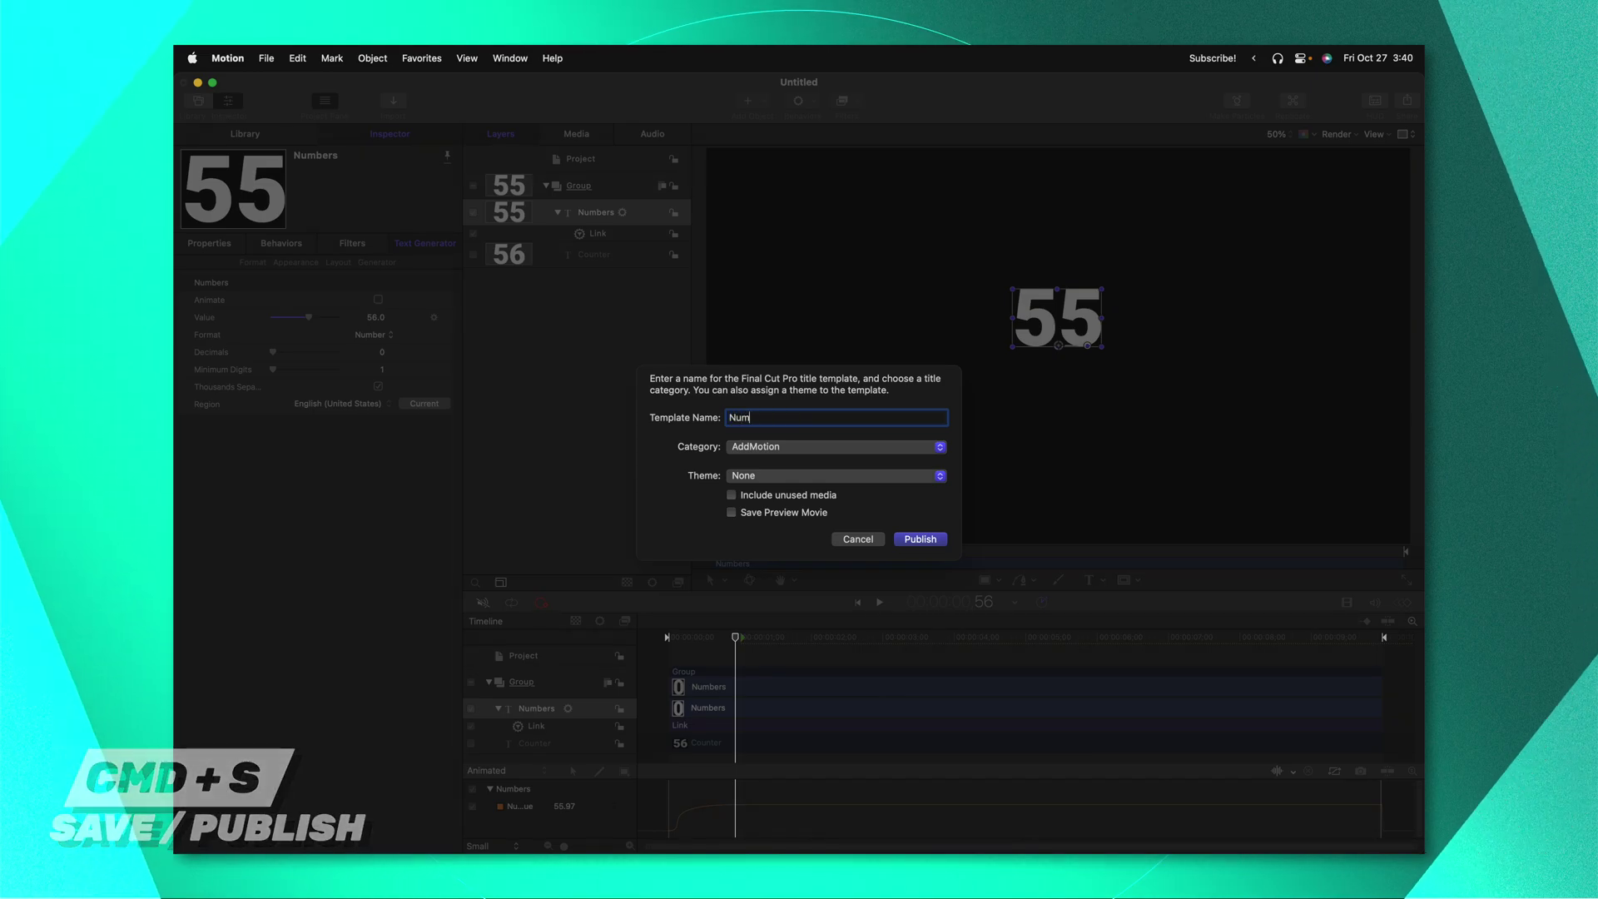
{"action": "type", "text": "bers"}
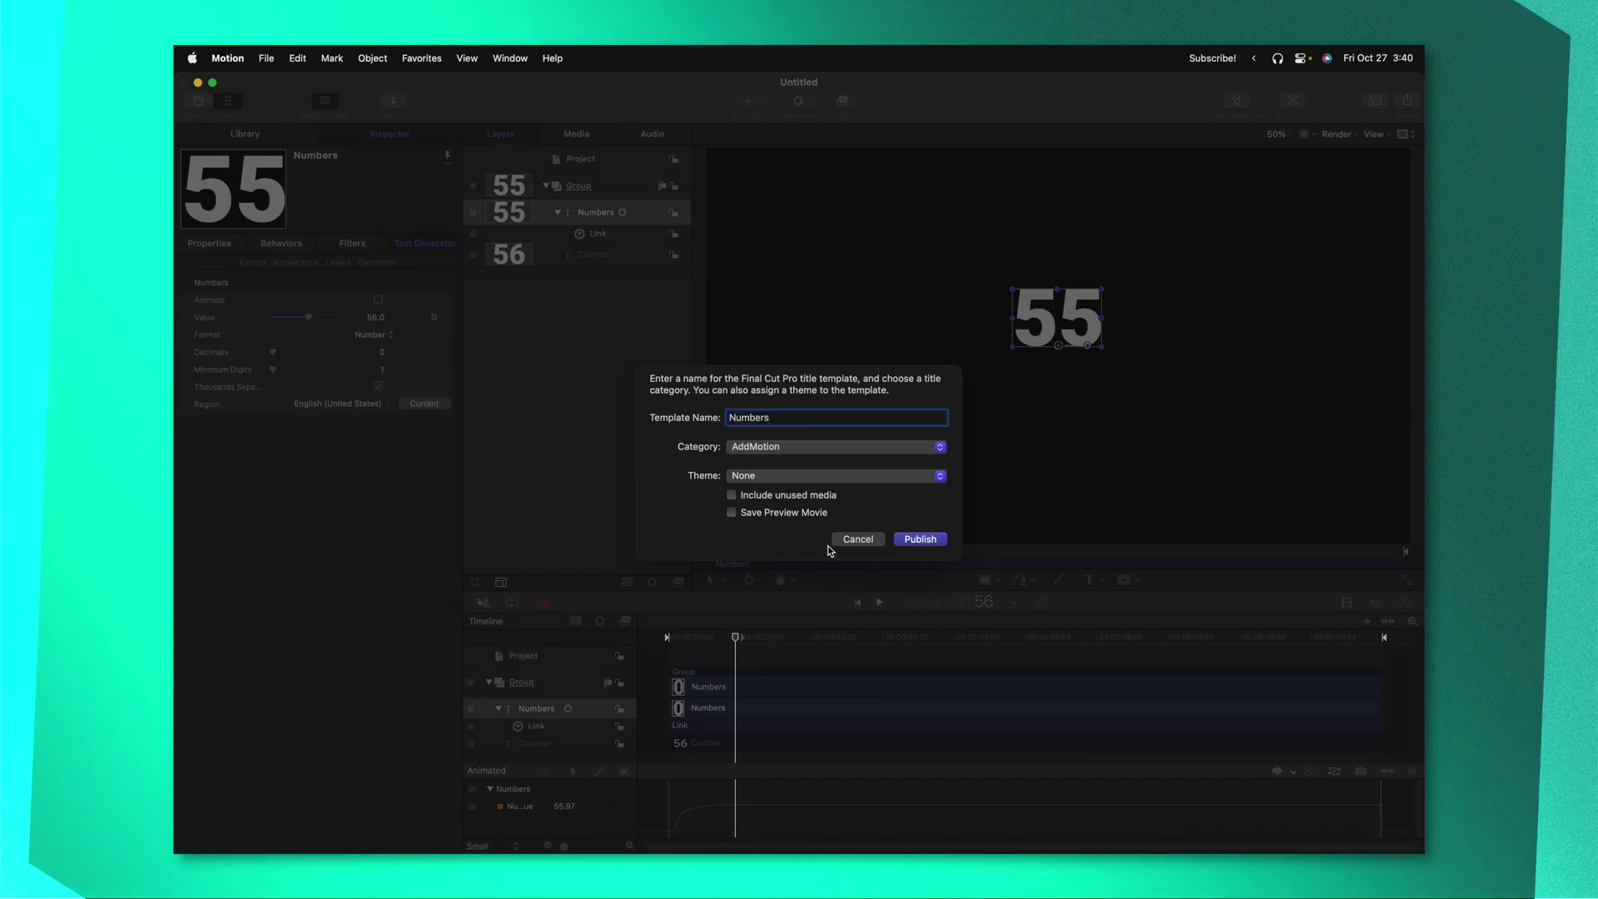
{"action": "left_click", "coordinate": [834, 446]}
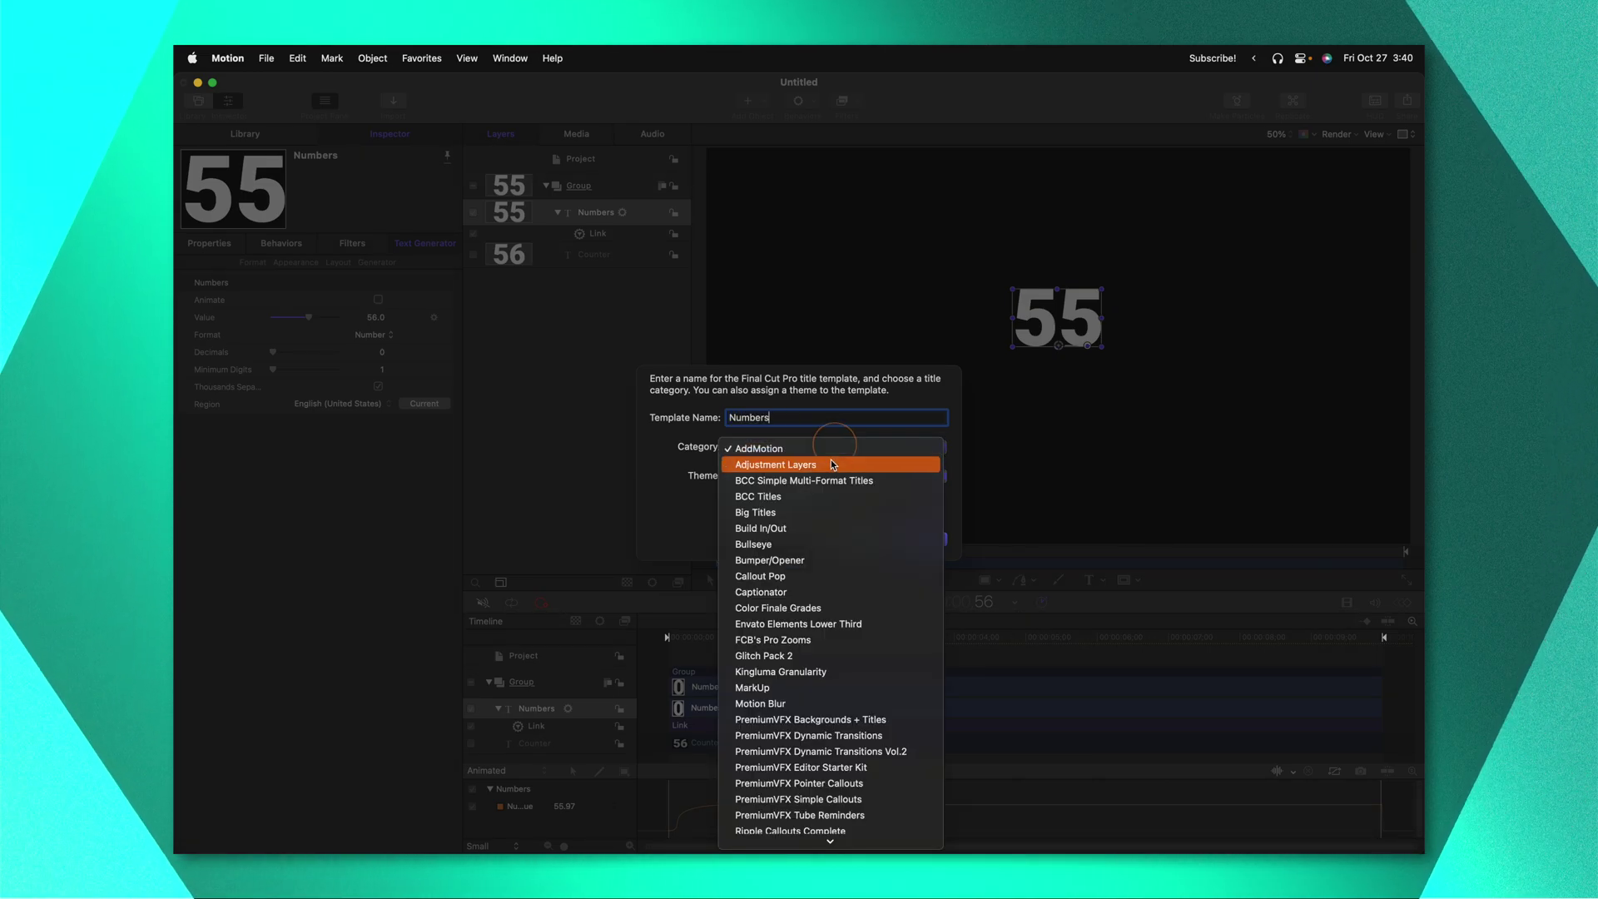
{"action": "scroll", "coordinate": [832, 499], "scroll_direction": "down", "scroll_amount": 10}
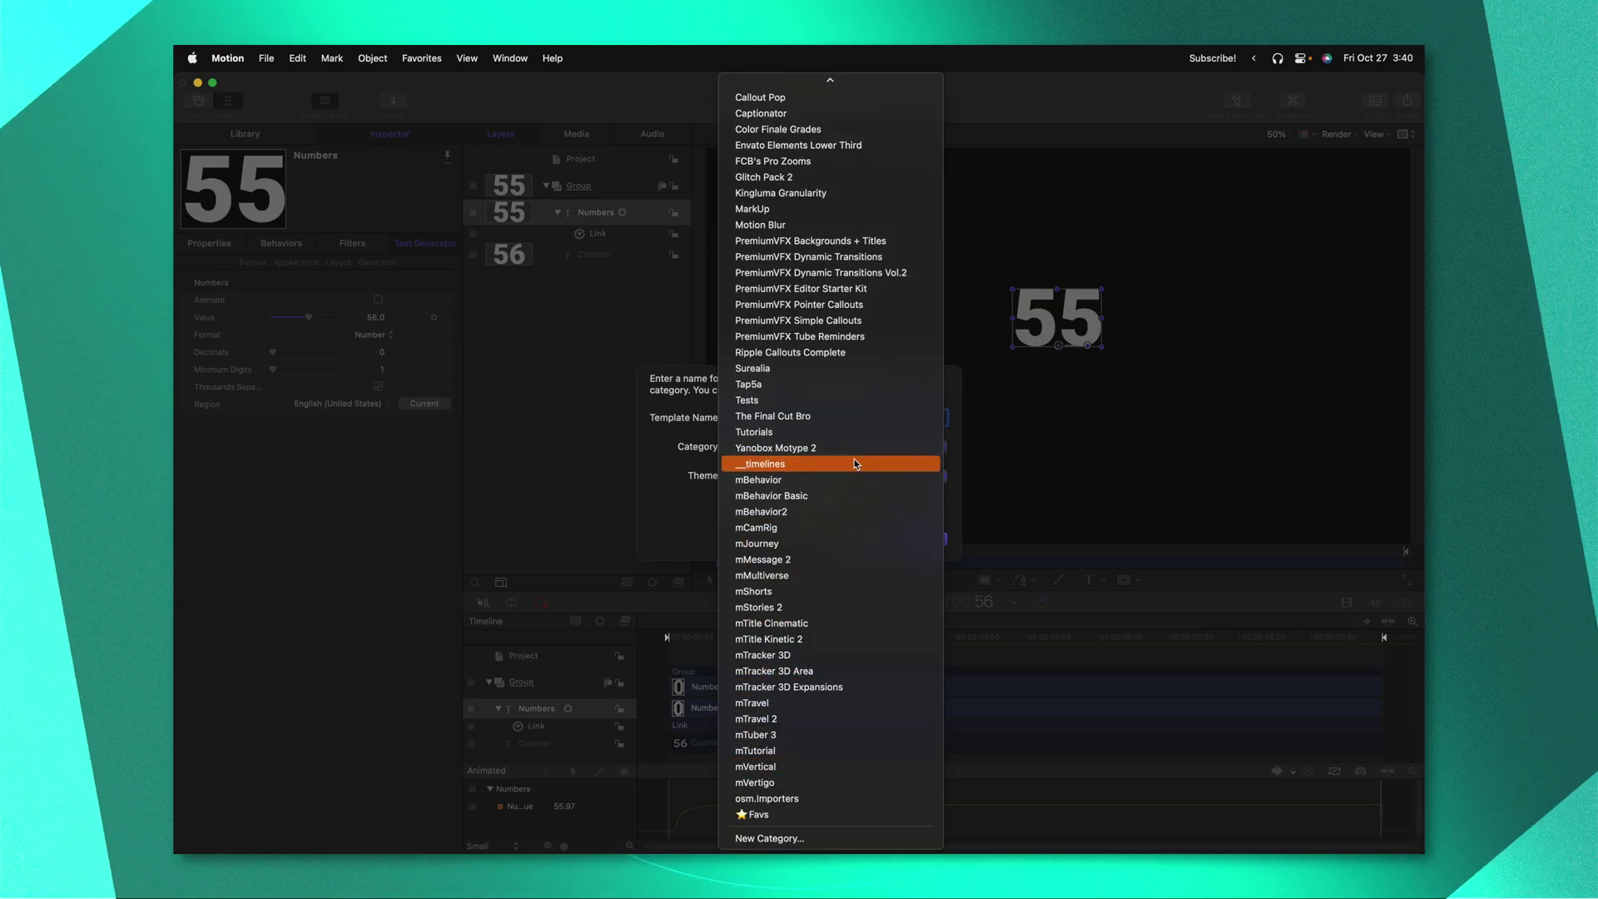
{"action": "left_click", "coordinate": [824, 432]}
{"action": "left_click", "coordinate": [924, 540]}
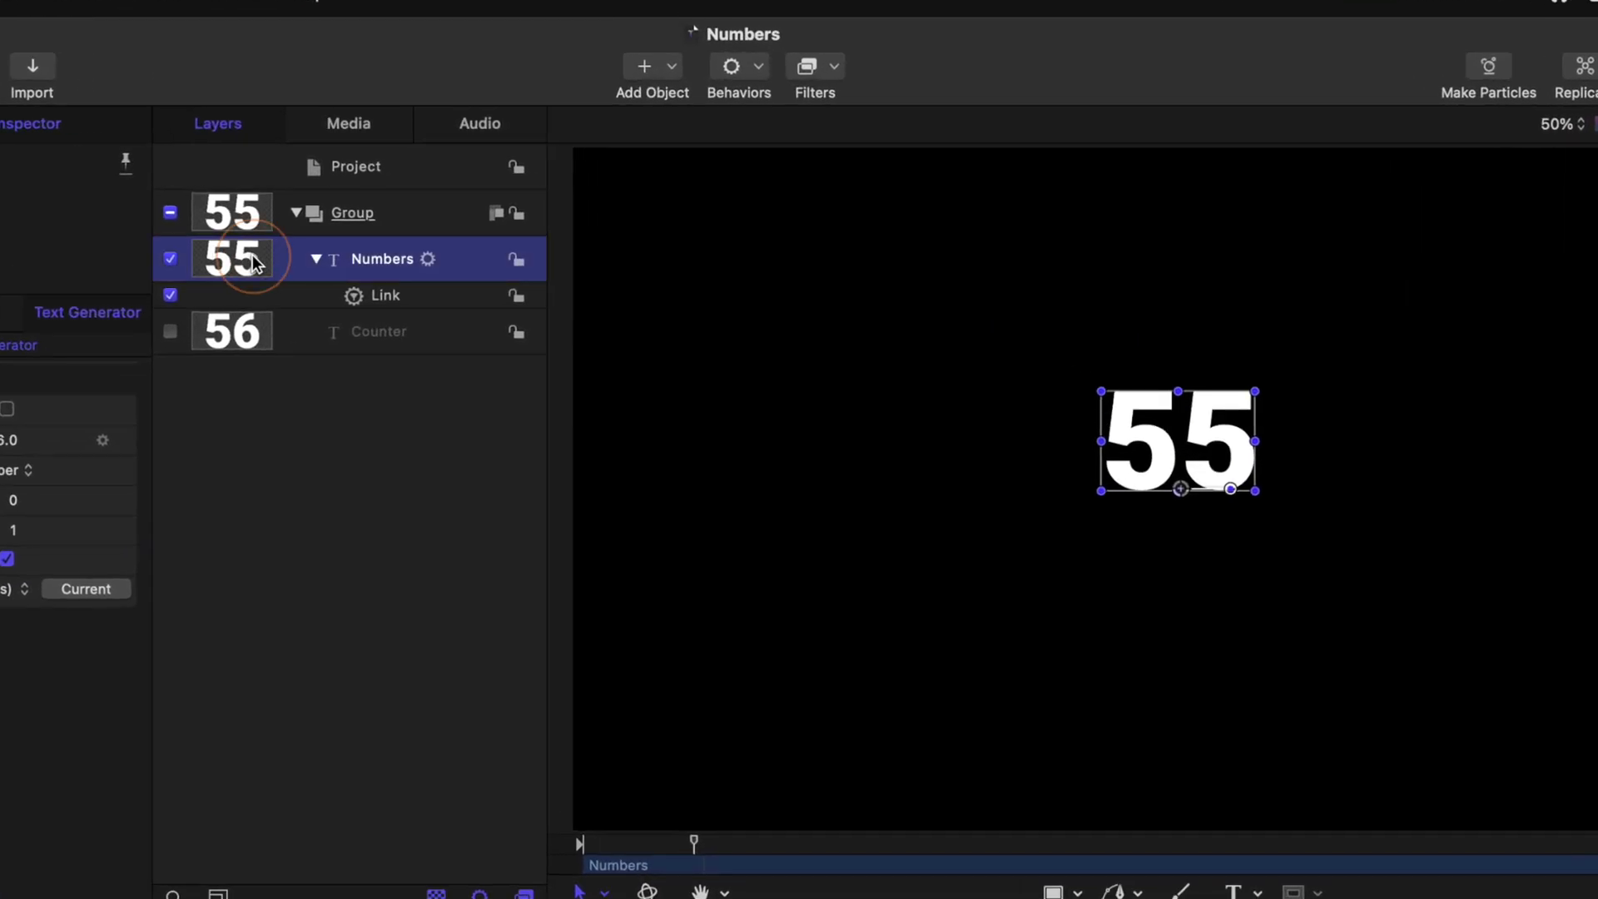
Apply the Text-Continuous Quiver behavior to the Numbers text layer
{"action": "left_click", "coordinate": [749, 67]}
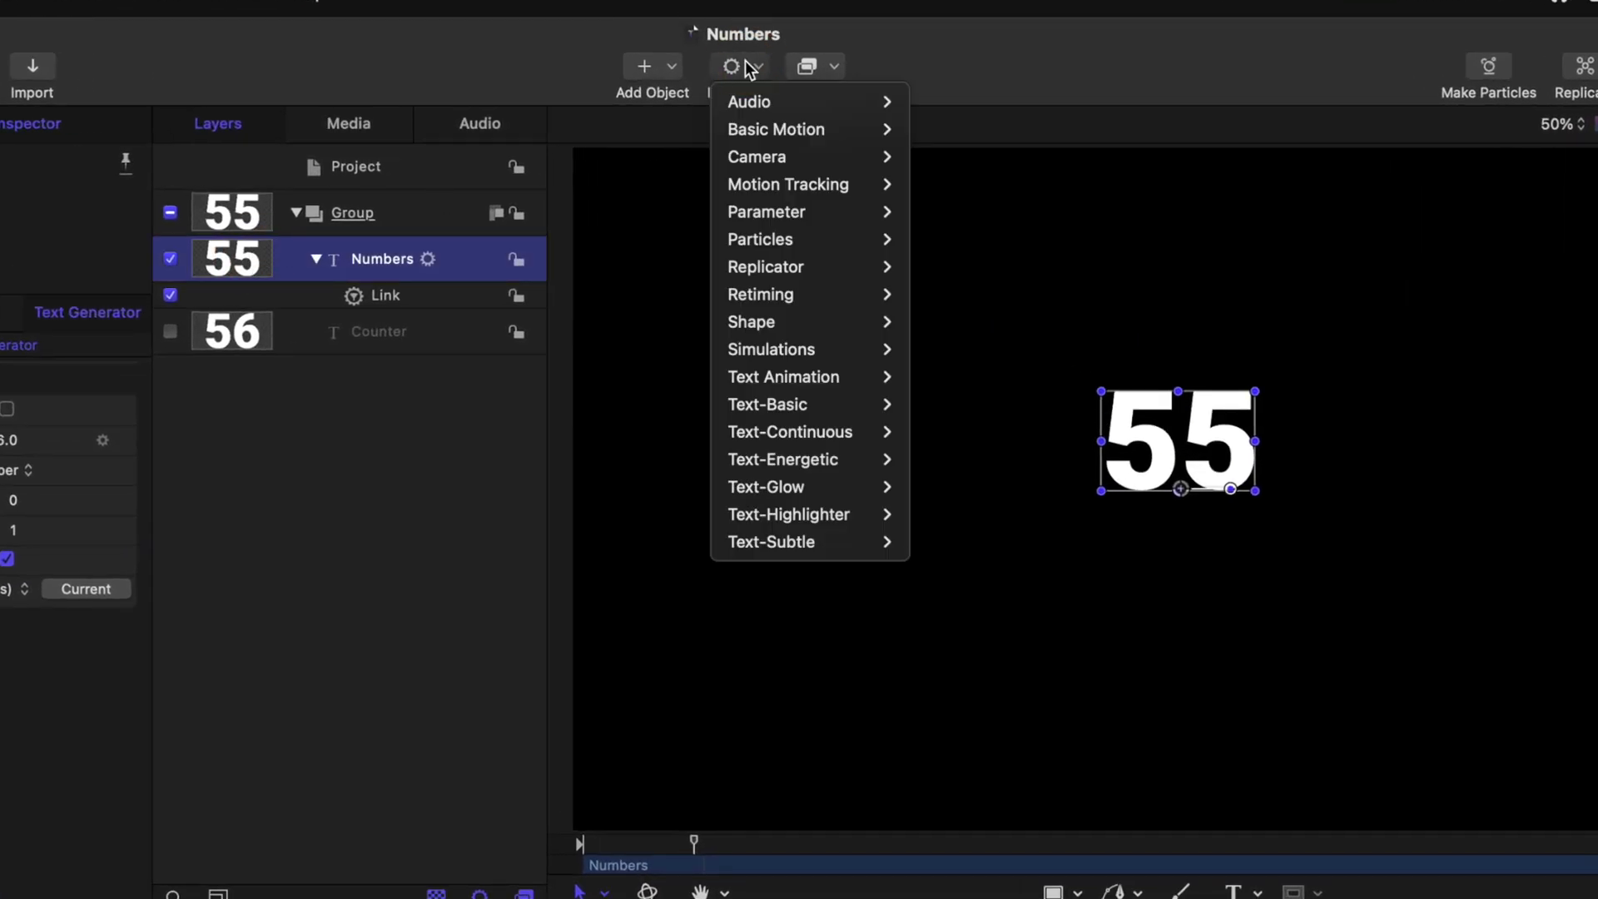
{"action": "mouse_move", "coordinate": [839, 428]}
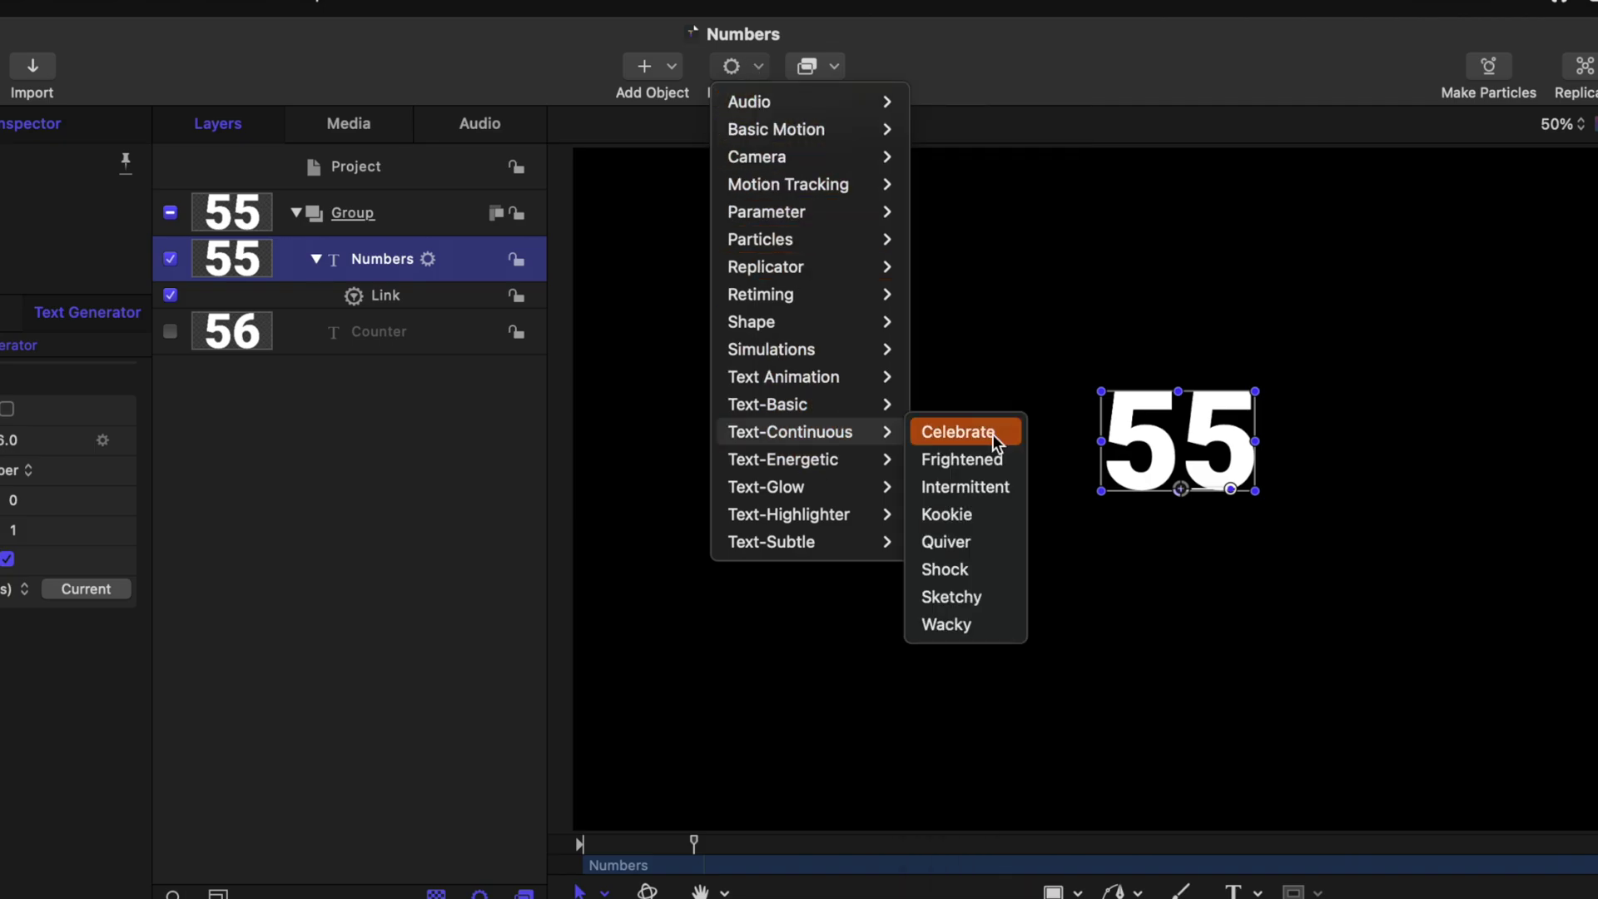
{"action": "left_click", "coordinate": [957, 545]}
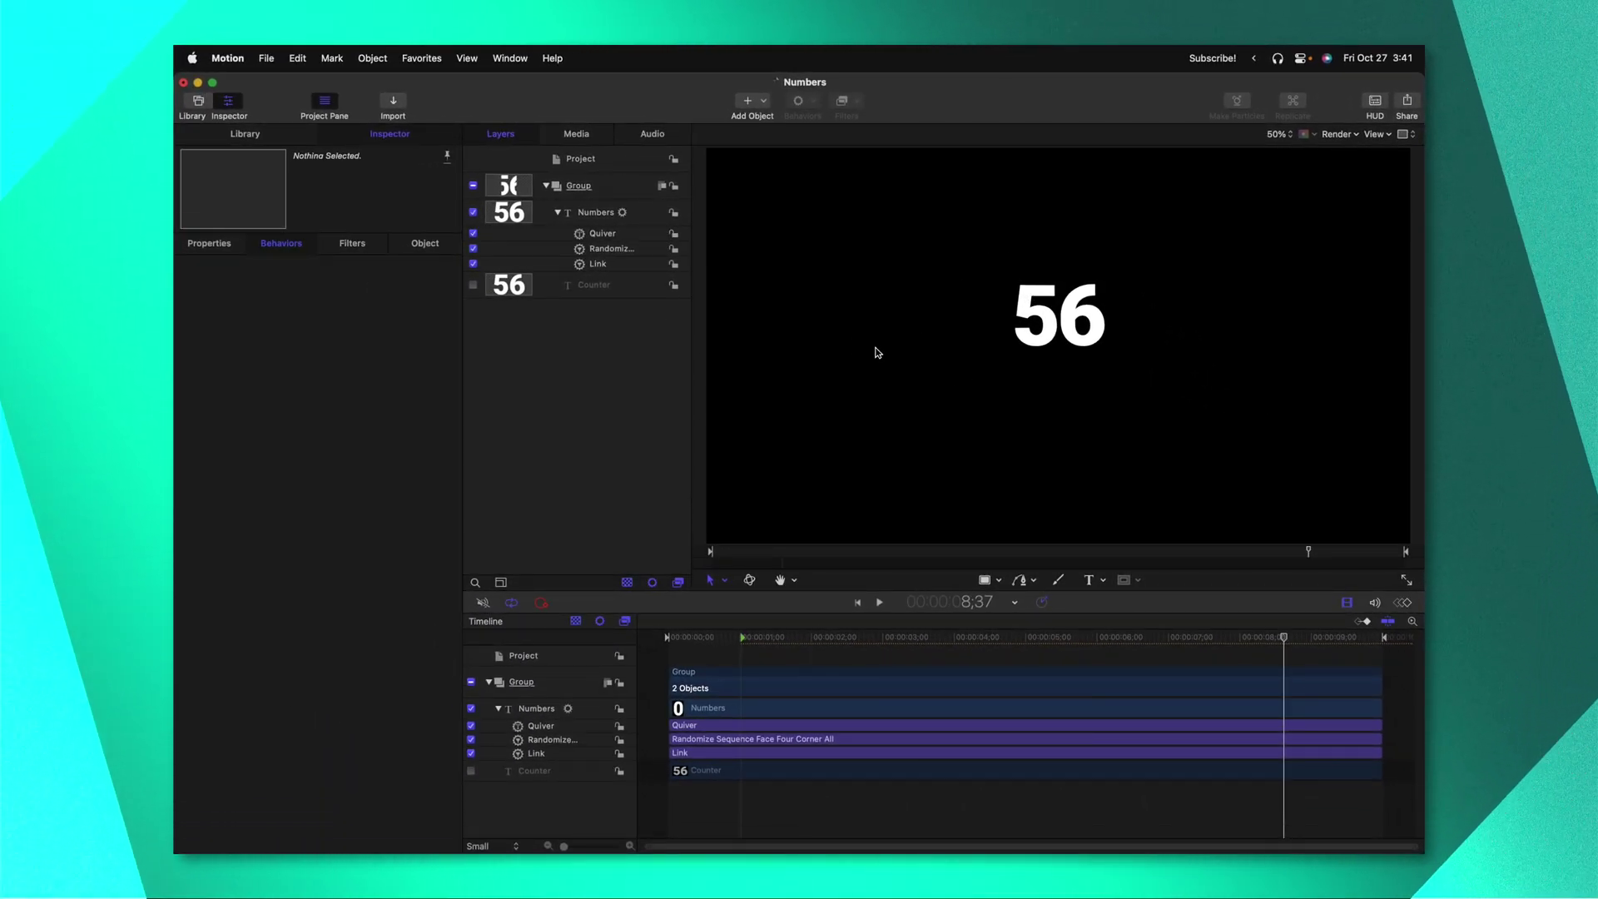
Give the Group a published red drop shadow with blur 0 and distance 28
{"action": "left_click", "coordinate": [606, 185]}
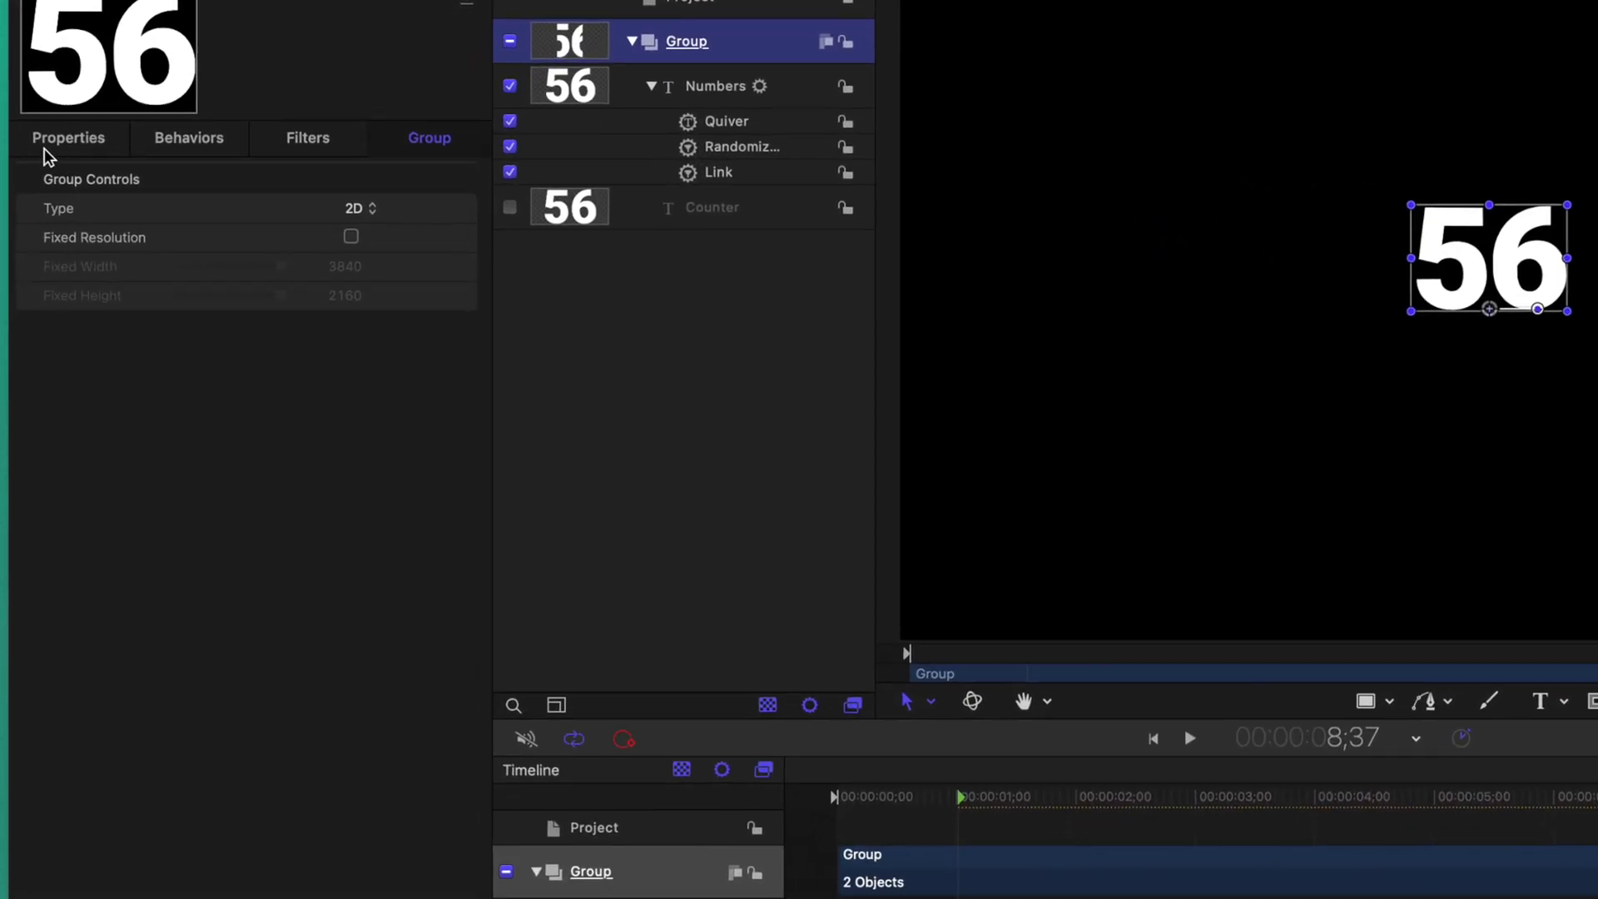
{"action": "left_click", "coordinate": [188, 239]}
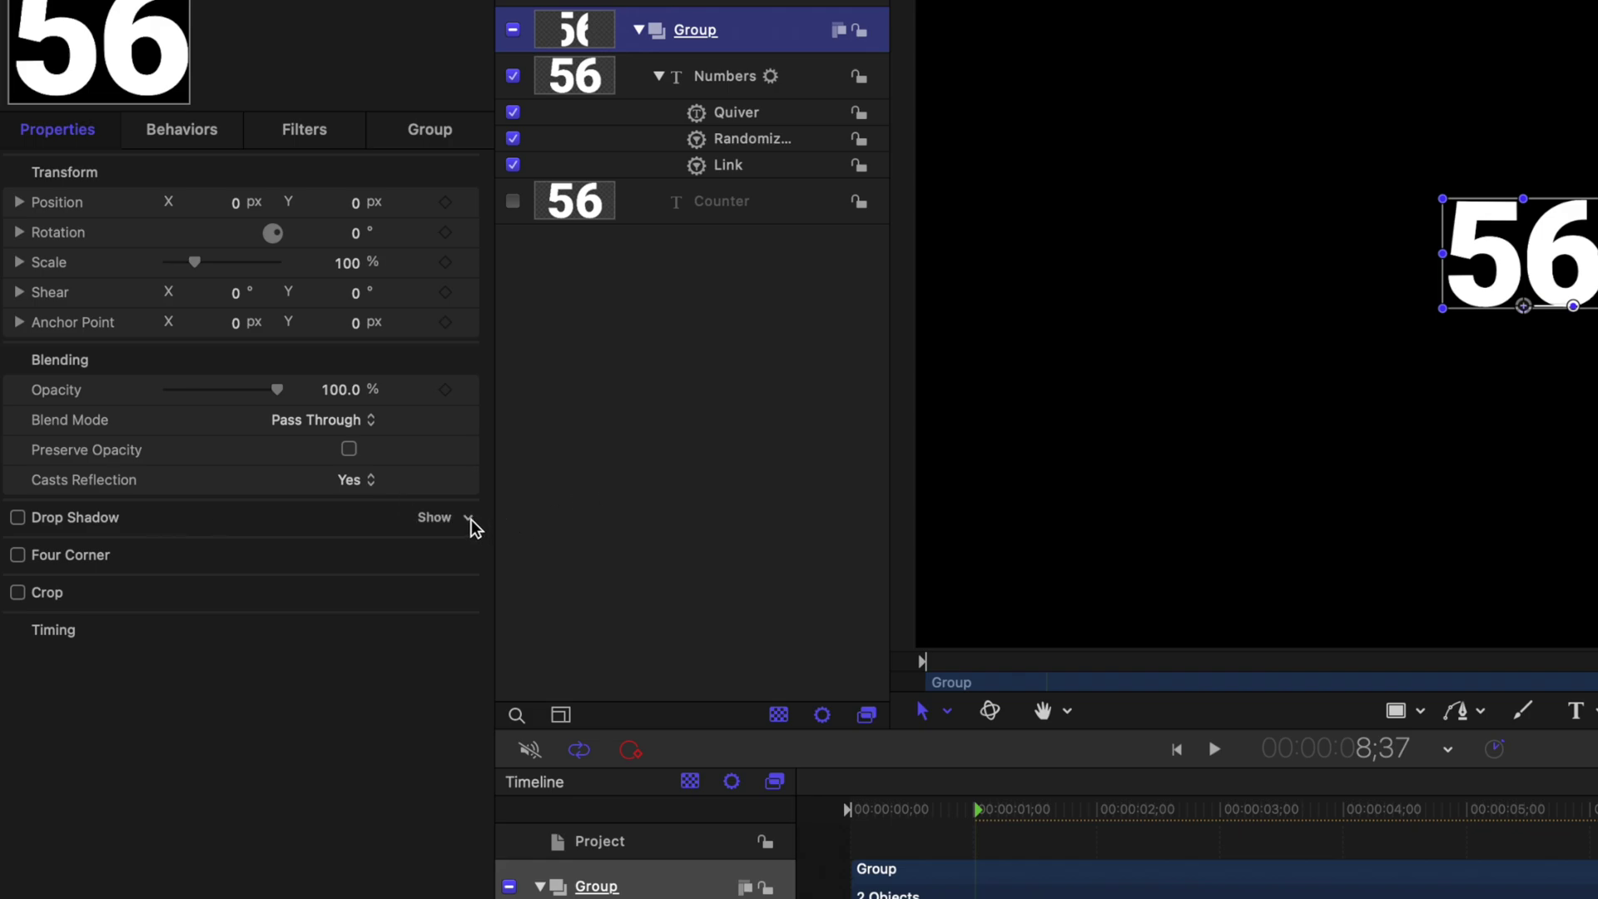
{"action": "left_click", "coordinate": [469, 518]}
{"action": "left_click", "coordinate": [499, 777]}
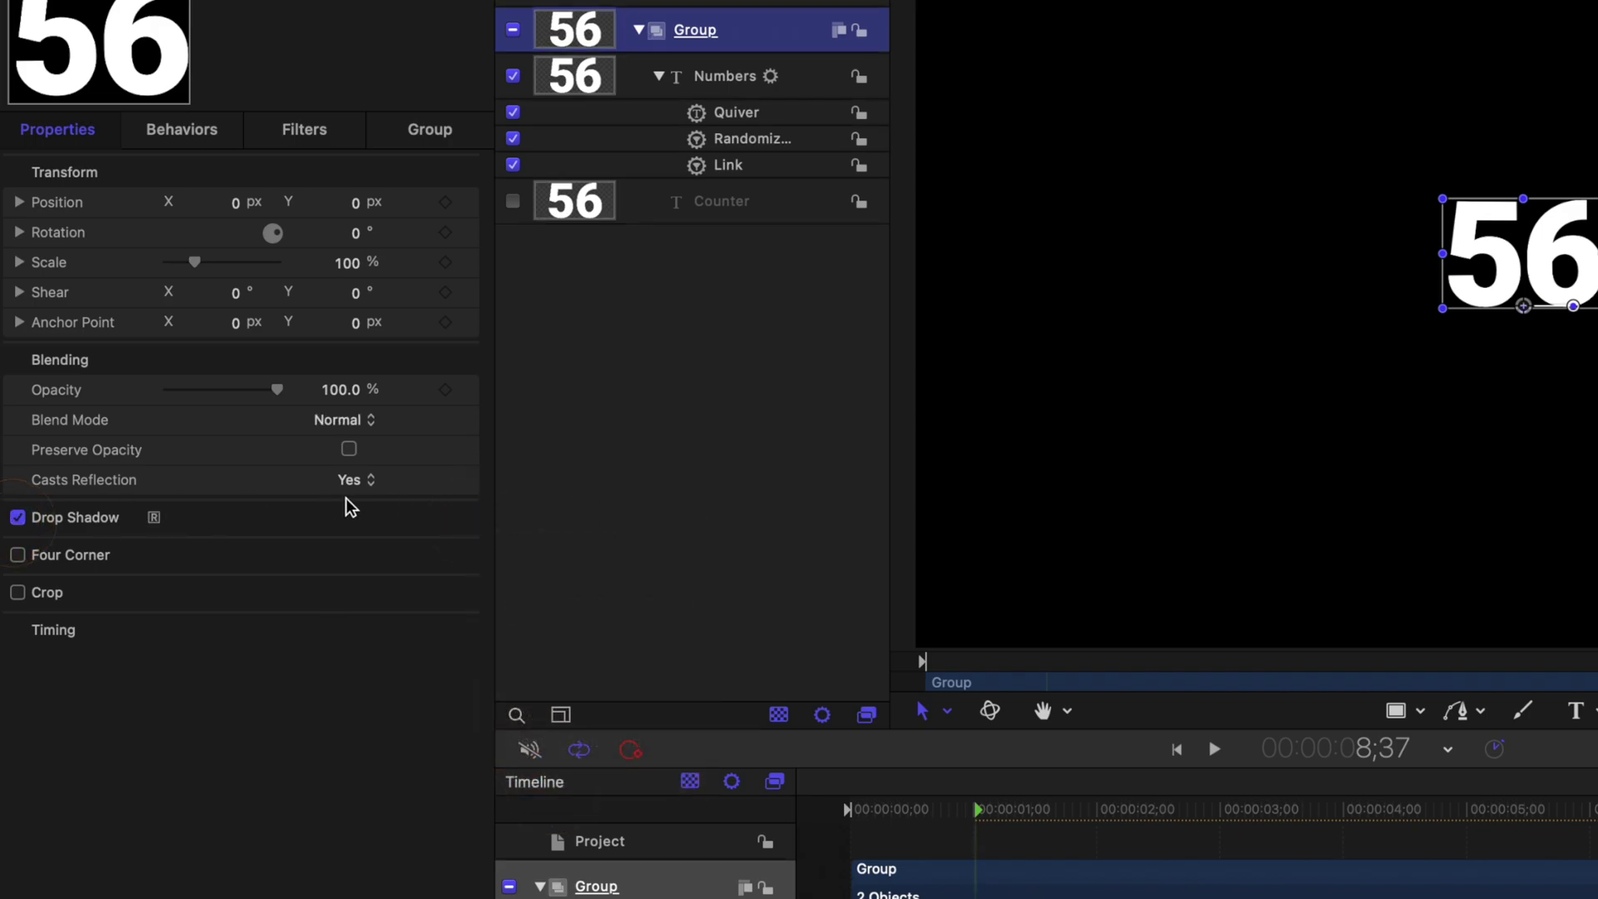
{"action": "left_click", "coordinate": [441, 518]}
{"action": "left_click", "coordinate": [339, 549]}
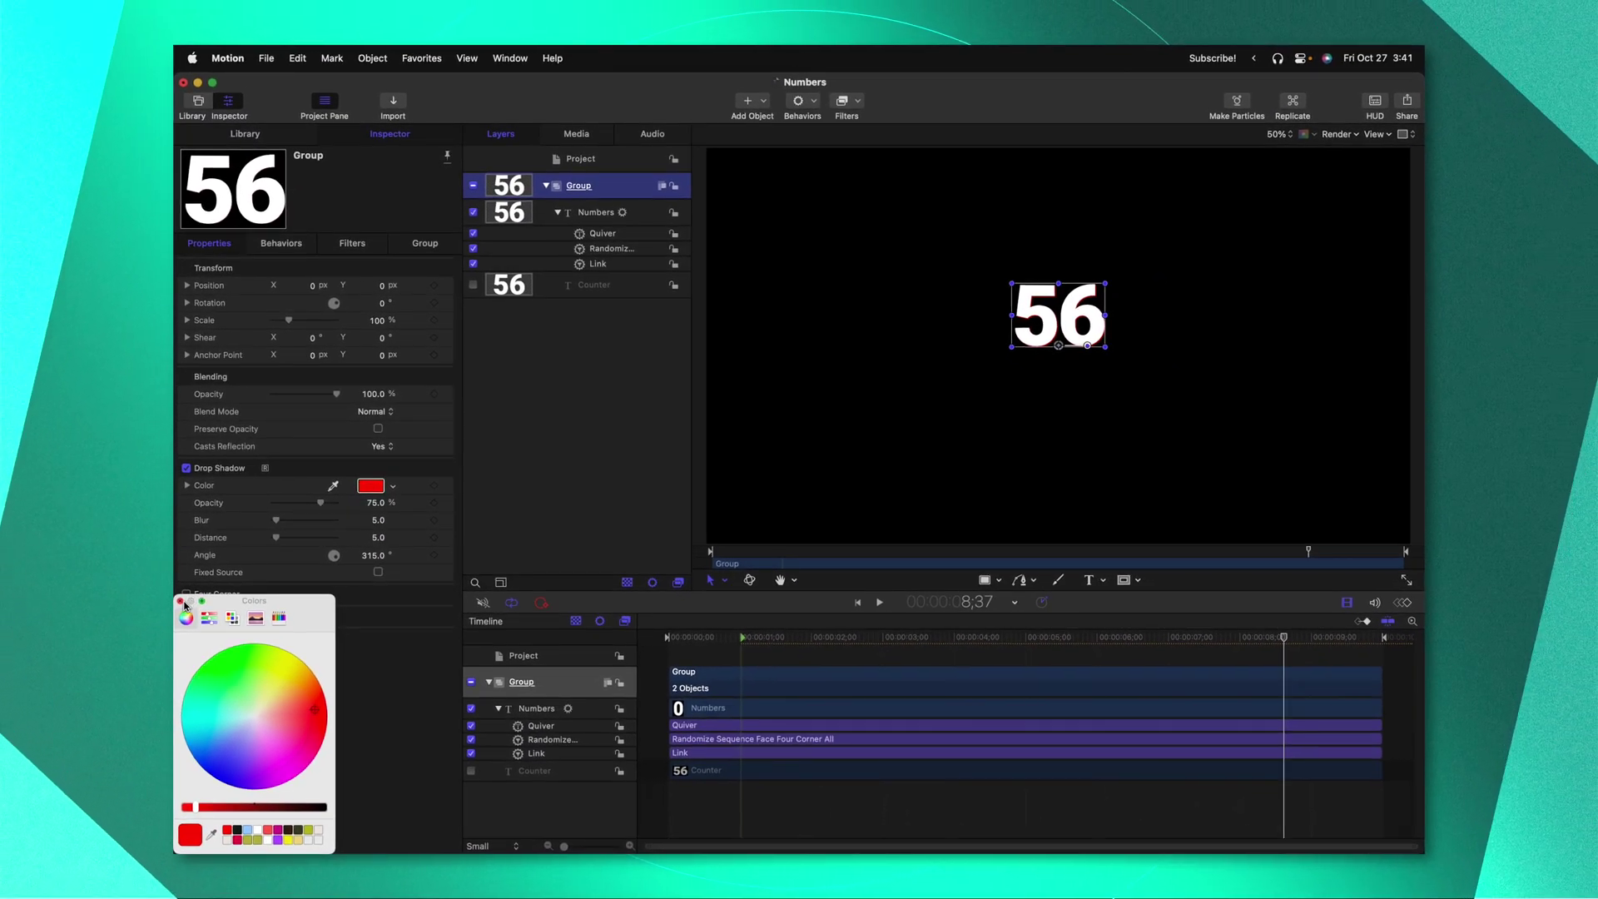
{"action": "left_click", "coordinate": [183, 605]}
{"action": "left_click_drag", "start_coordinate": [276, 537], "coordinate": [185, 517]}
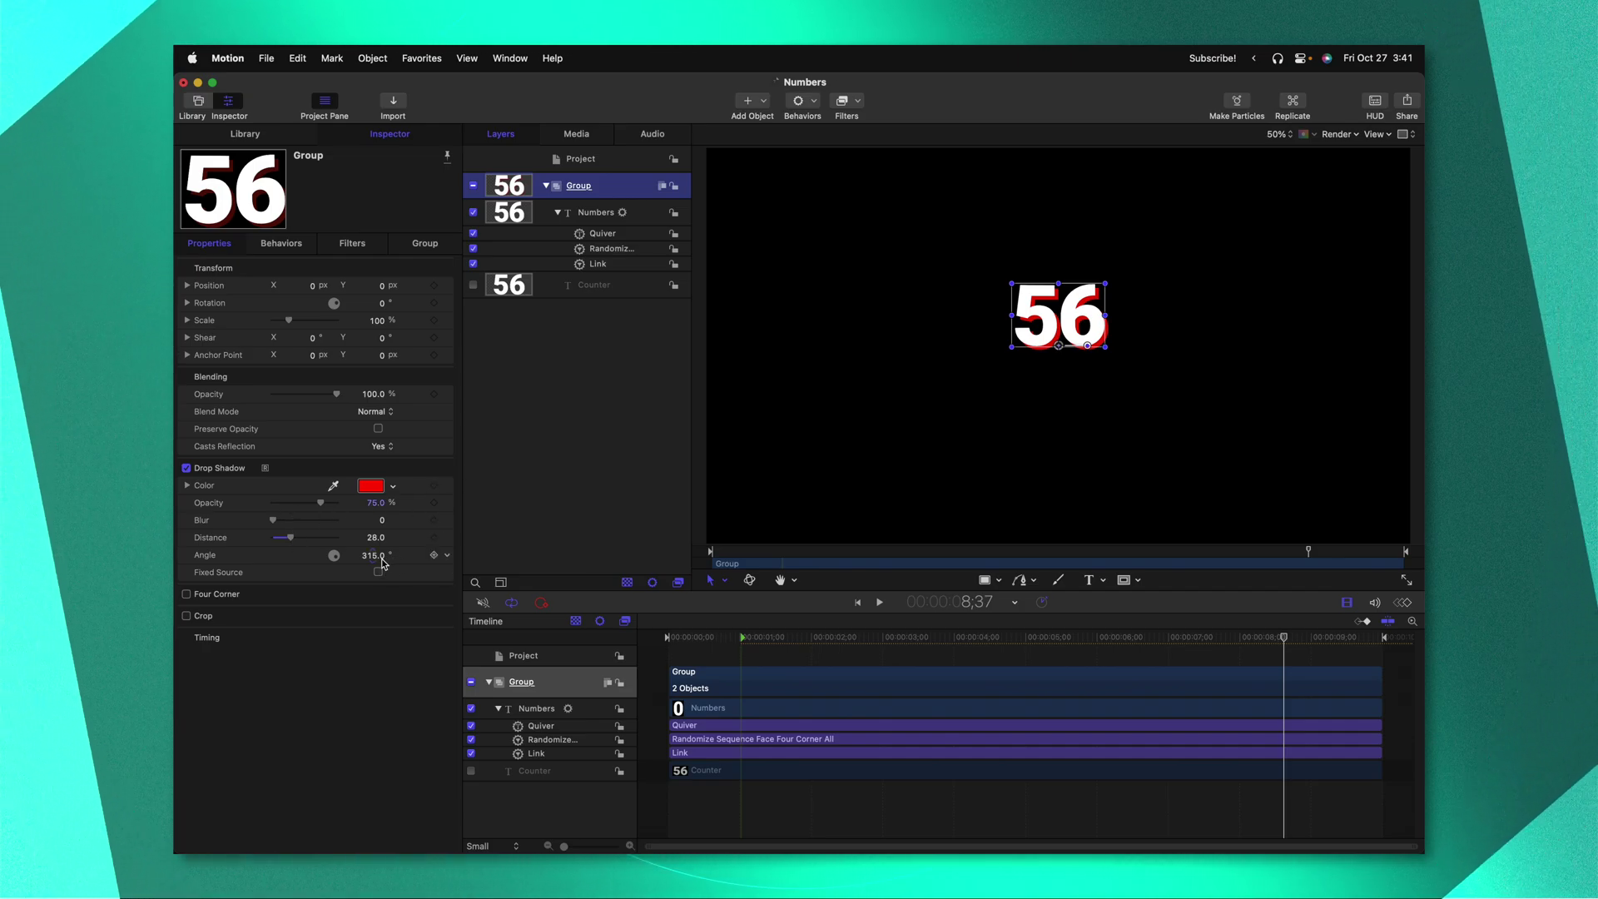
Publish the shadow's Color, Opacity and Blur, then preview the counting animation
{"action": "left_click", "coordinate": [447, 485]}
{"action": "left_click", "coordinate": [471, 684]}
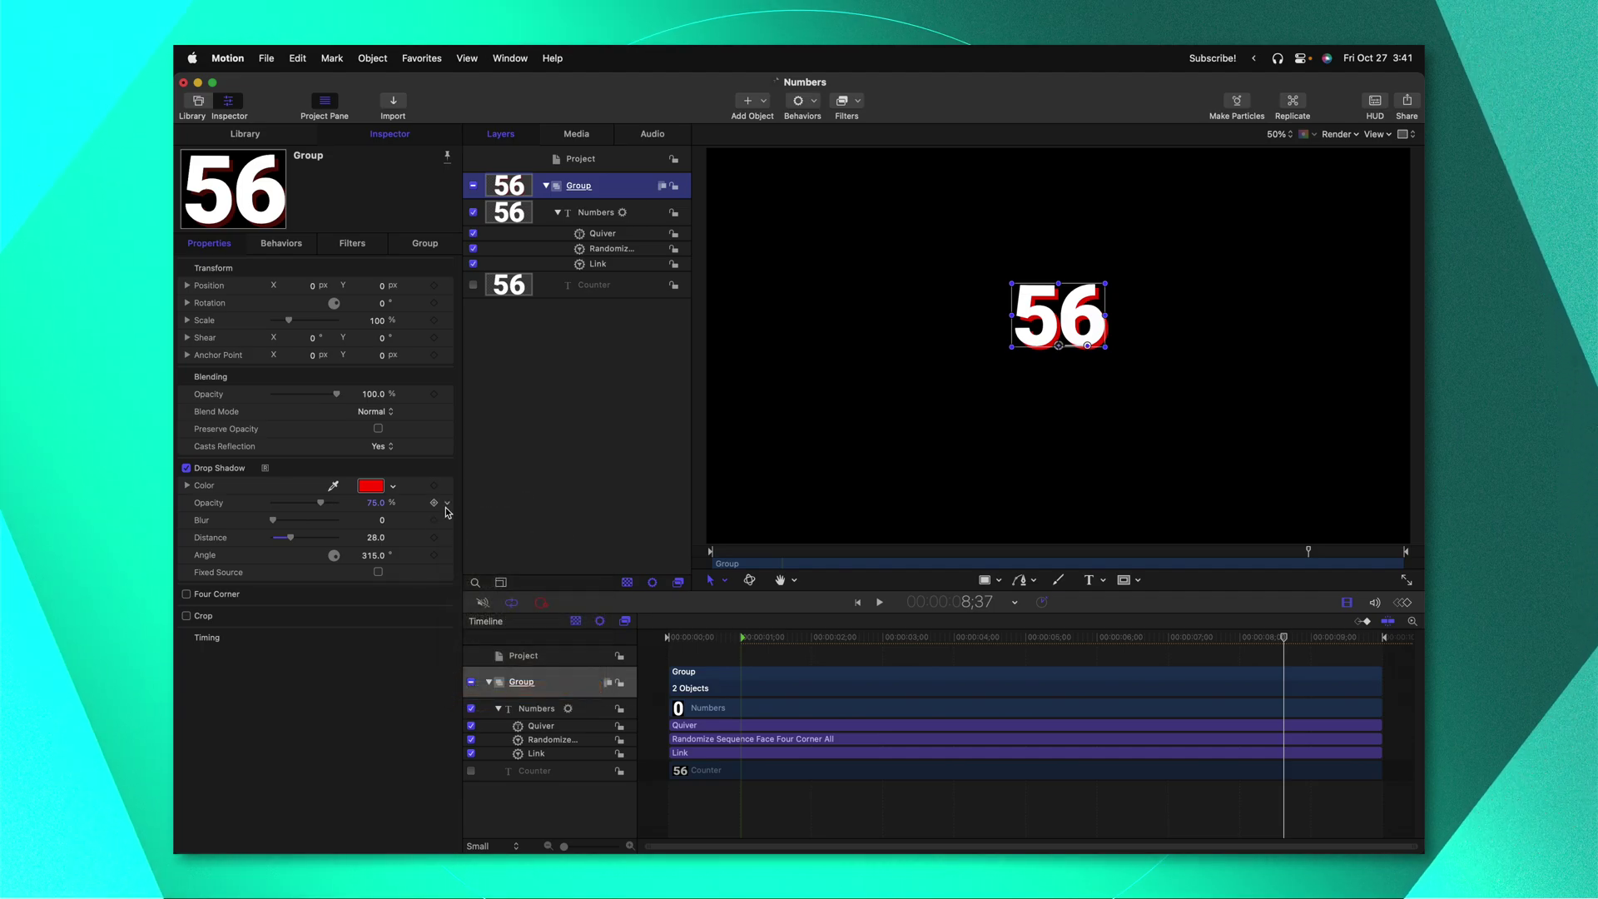
{"action": "left_click", "coordinate": [447, 502]}
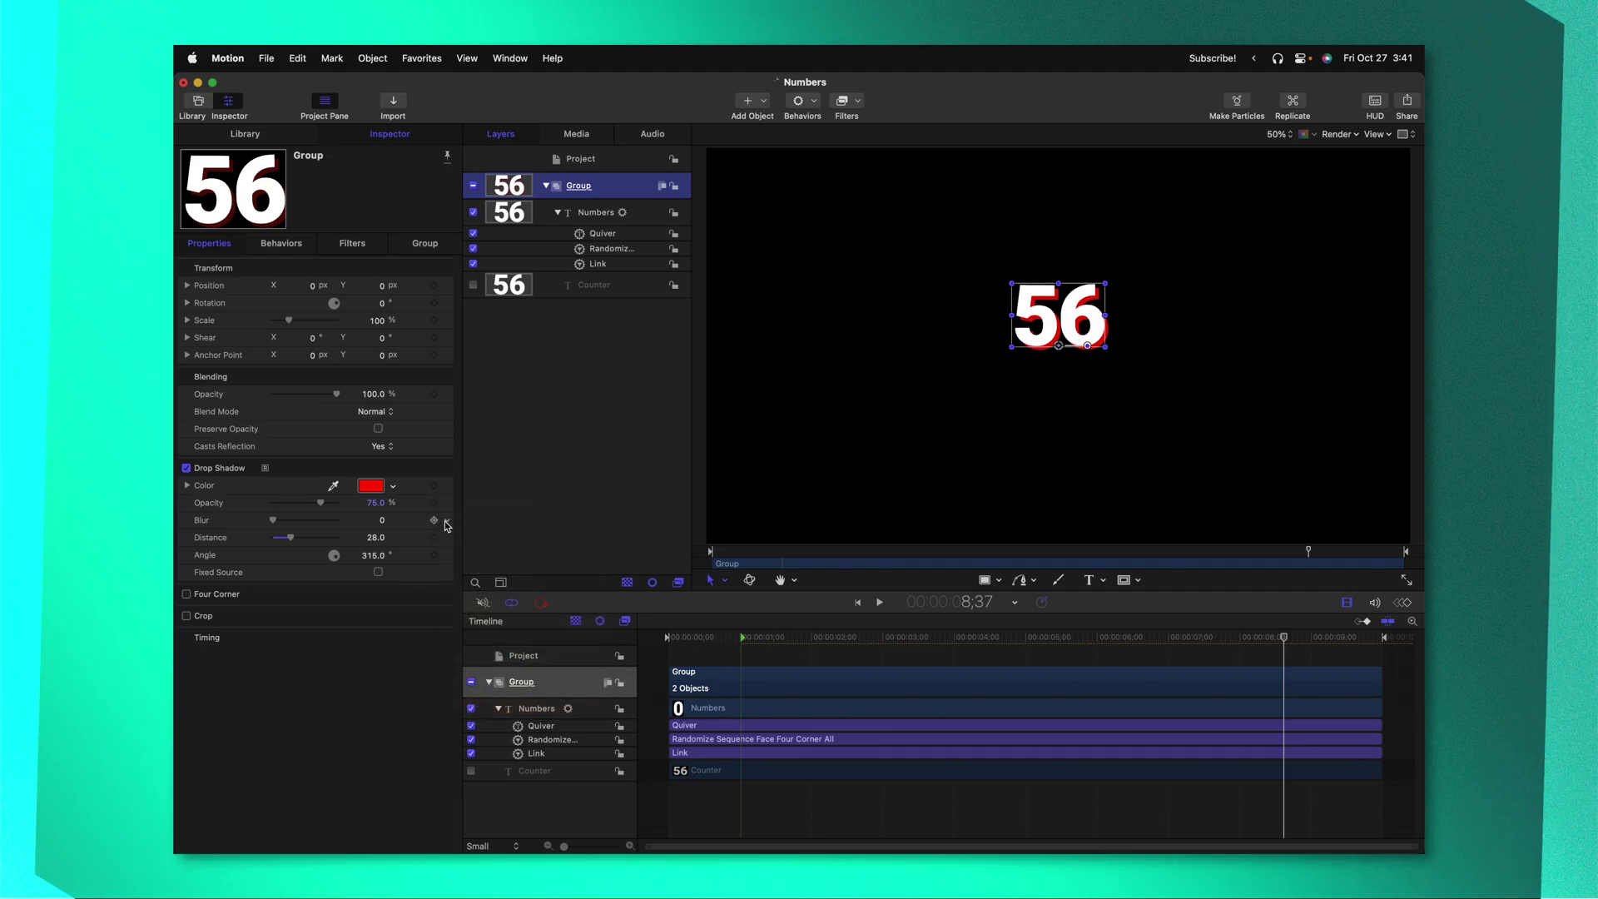
{"action": "left_click", "coordinate": [447, 519]}
{"action": "left_click", "coordinate": [488, 719]}
{"action": "left_click", "coordinate": [857, 420]}
{"action": "key", "text": "space"}
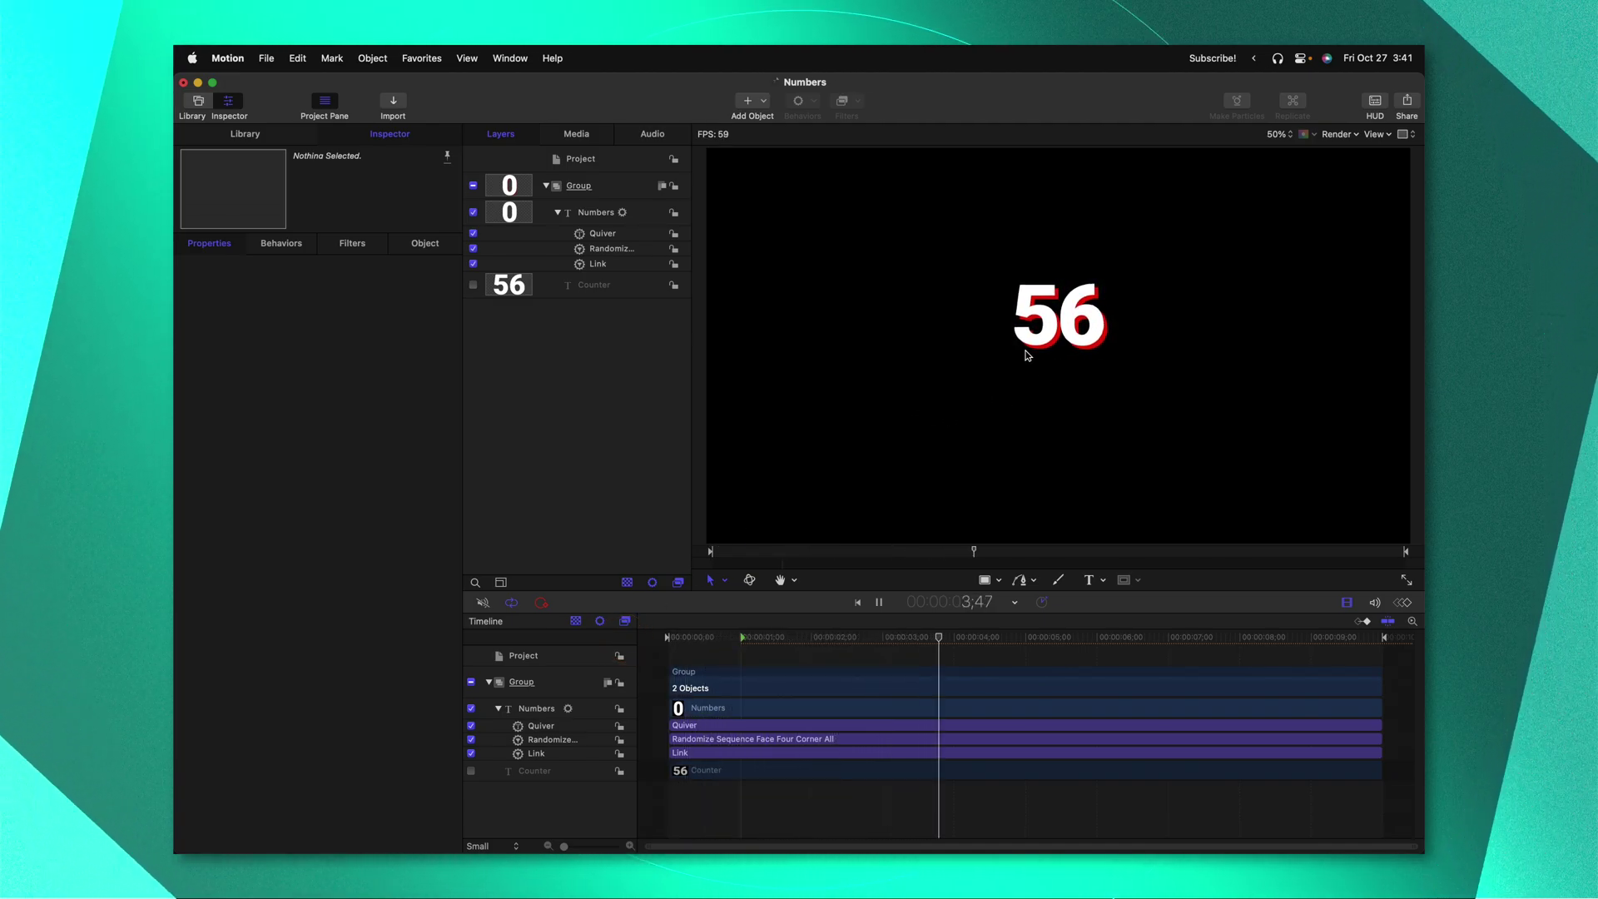
{"action": "key", "text": "space"}
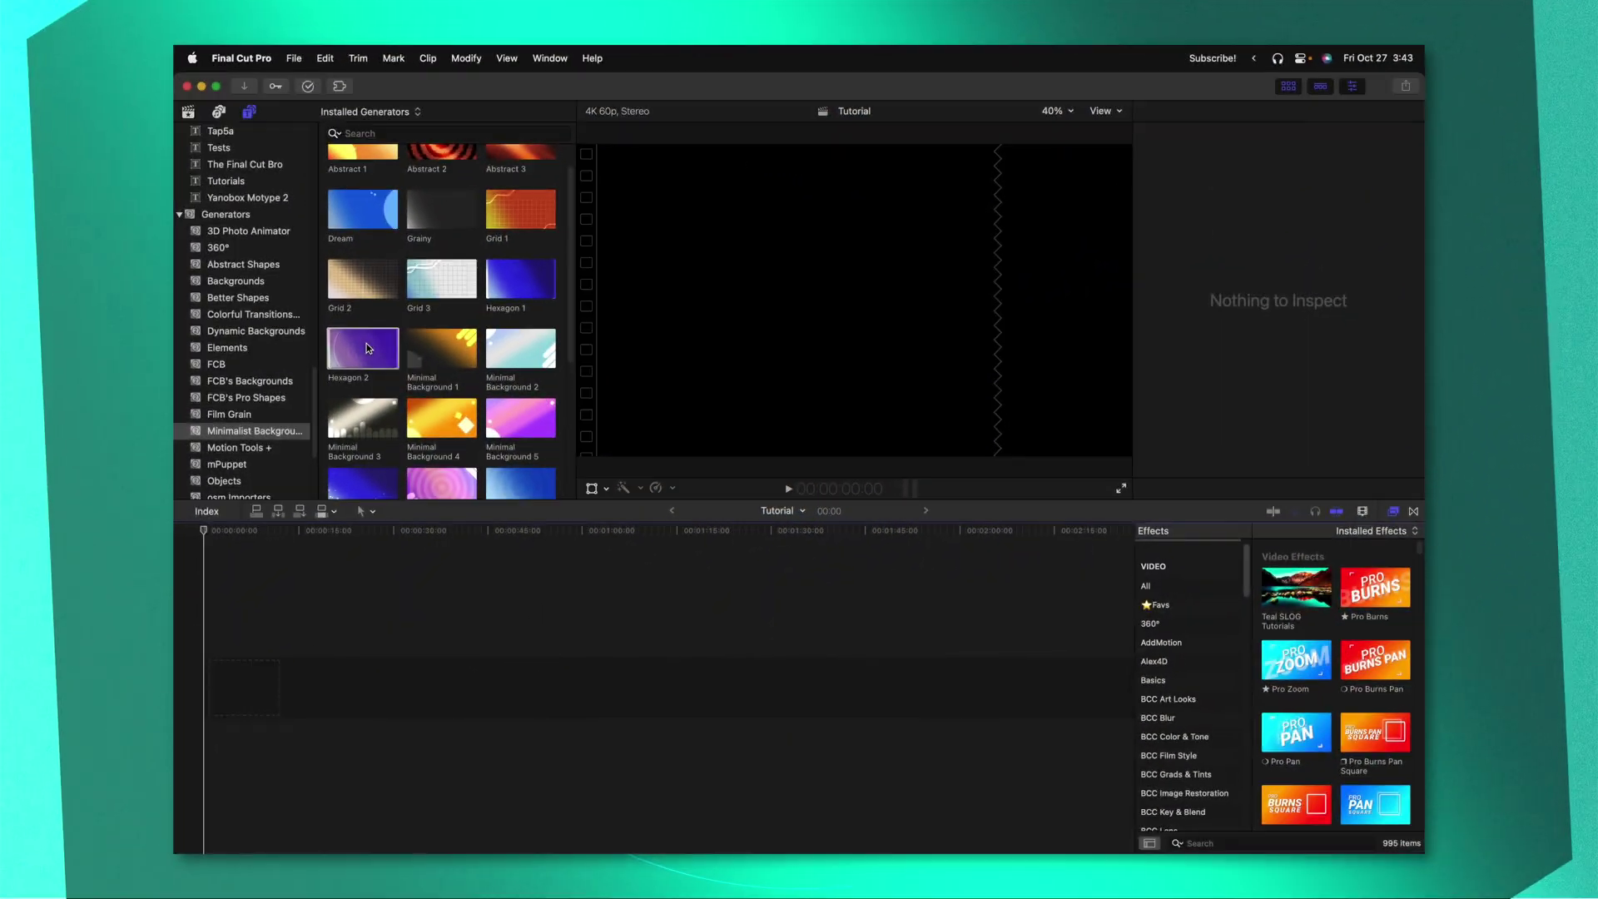
Place Hexagon 2 at the timeline start and stack the Tutorials 'Numbers' title above it
{"action": "left_click_drag", "start_coordinate": [363, 348], "coordinate": [284, 606]}
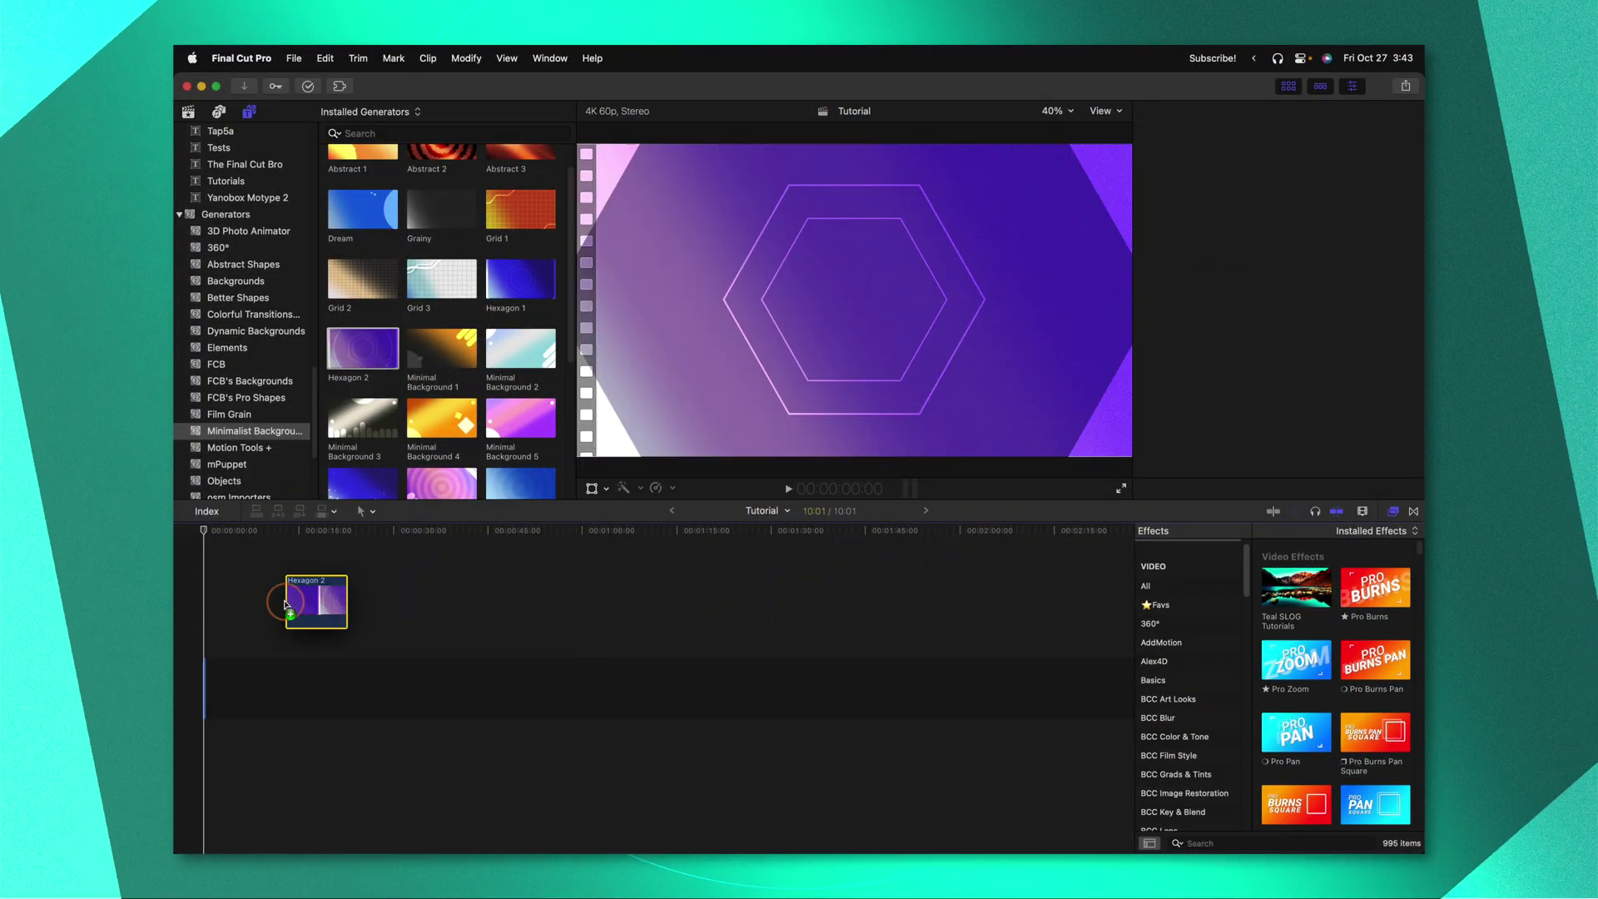
{"action": "left_click_drag", "start_coordinate": [245, 691], "coordinate": [254, 684]}
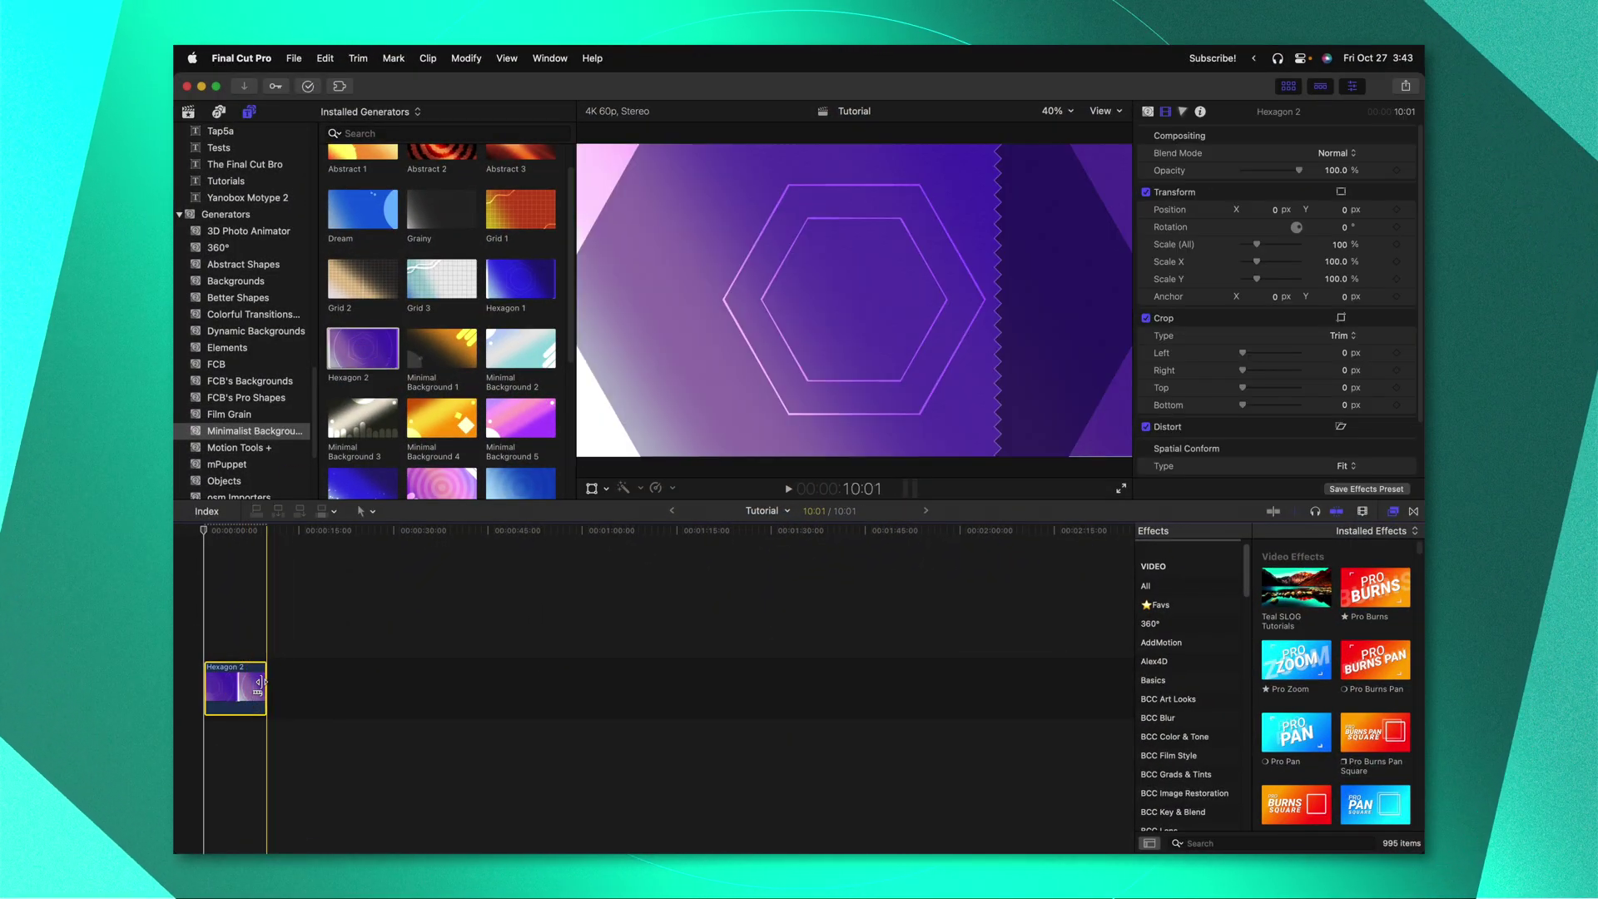
{"action": "scroll", "coordinate": [241, 333], "scroll_direction": "up", "scroll_amount": 4}
{"action": "left_click", "coordinate": [245, 337]}
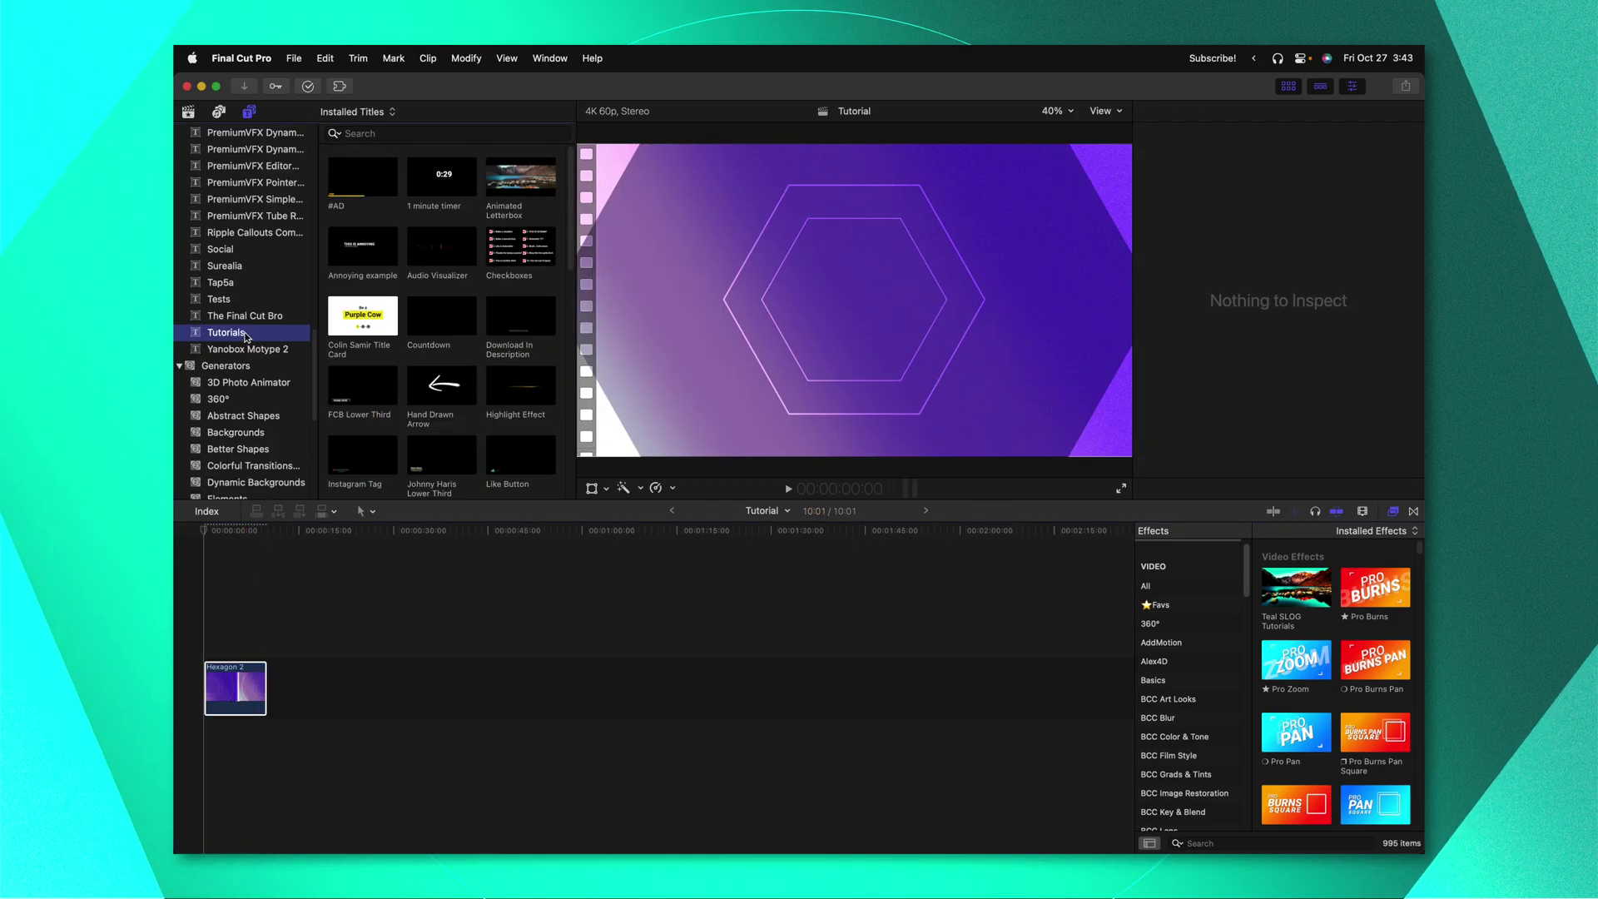
{"action": "scroll", "coordinate": [433, 346], "scroll_direction": "down", "scroll_amount": 10}
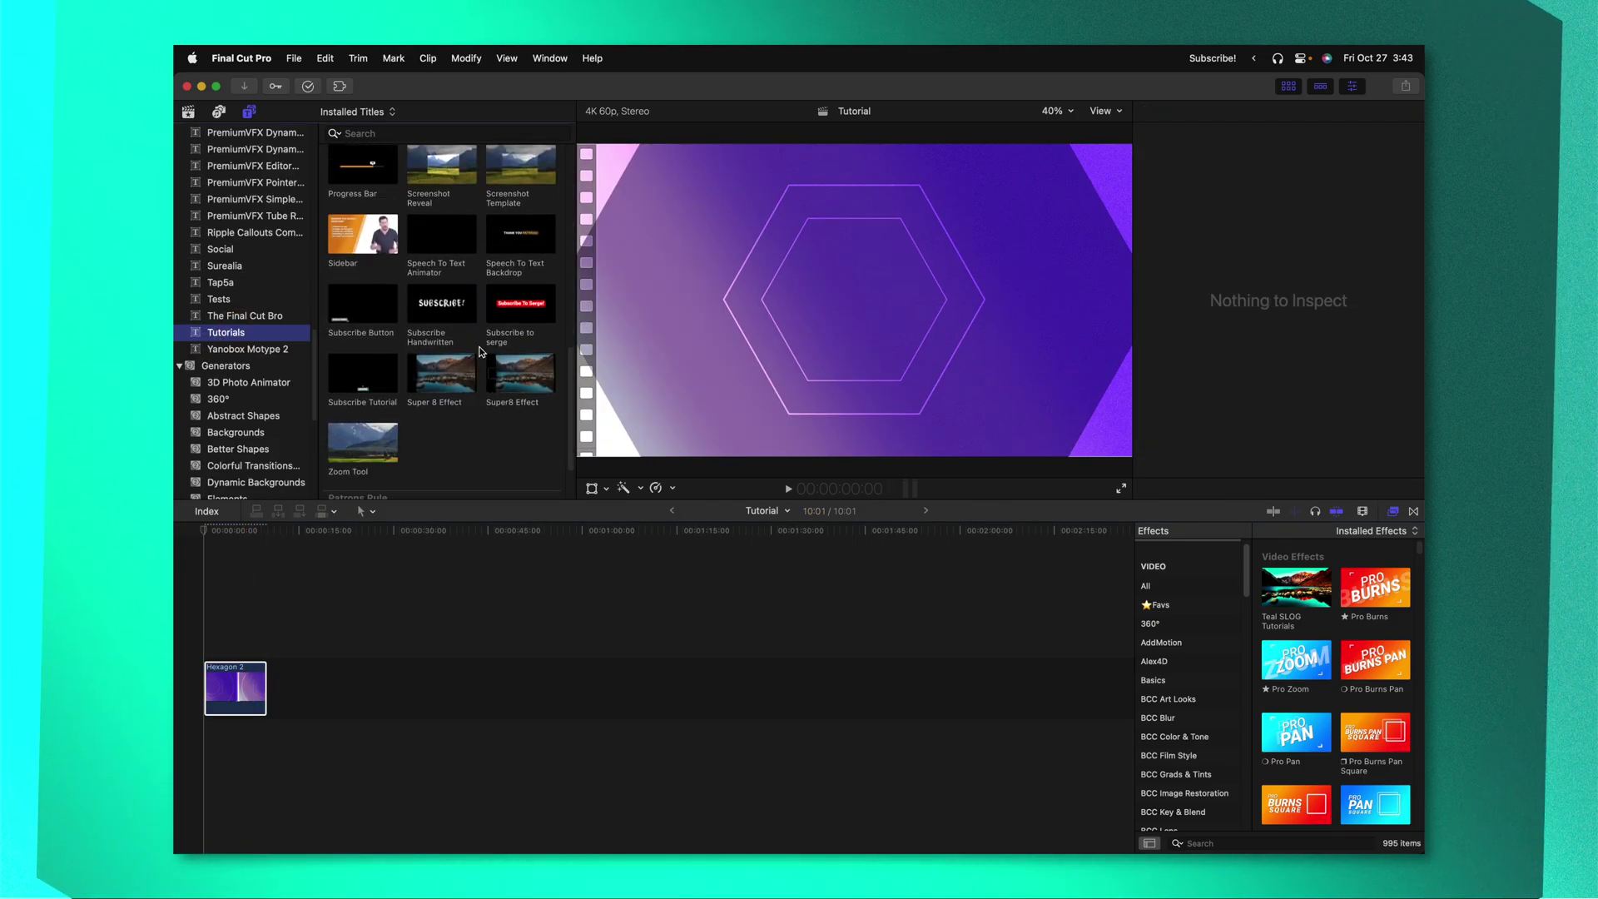
{"action": "scroll", "coordinate": [467, 333], "scroll_direction": "up", "scroll_amount": 5}
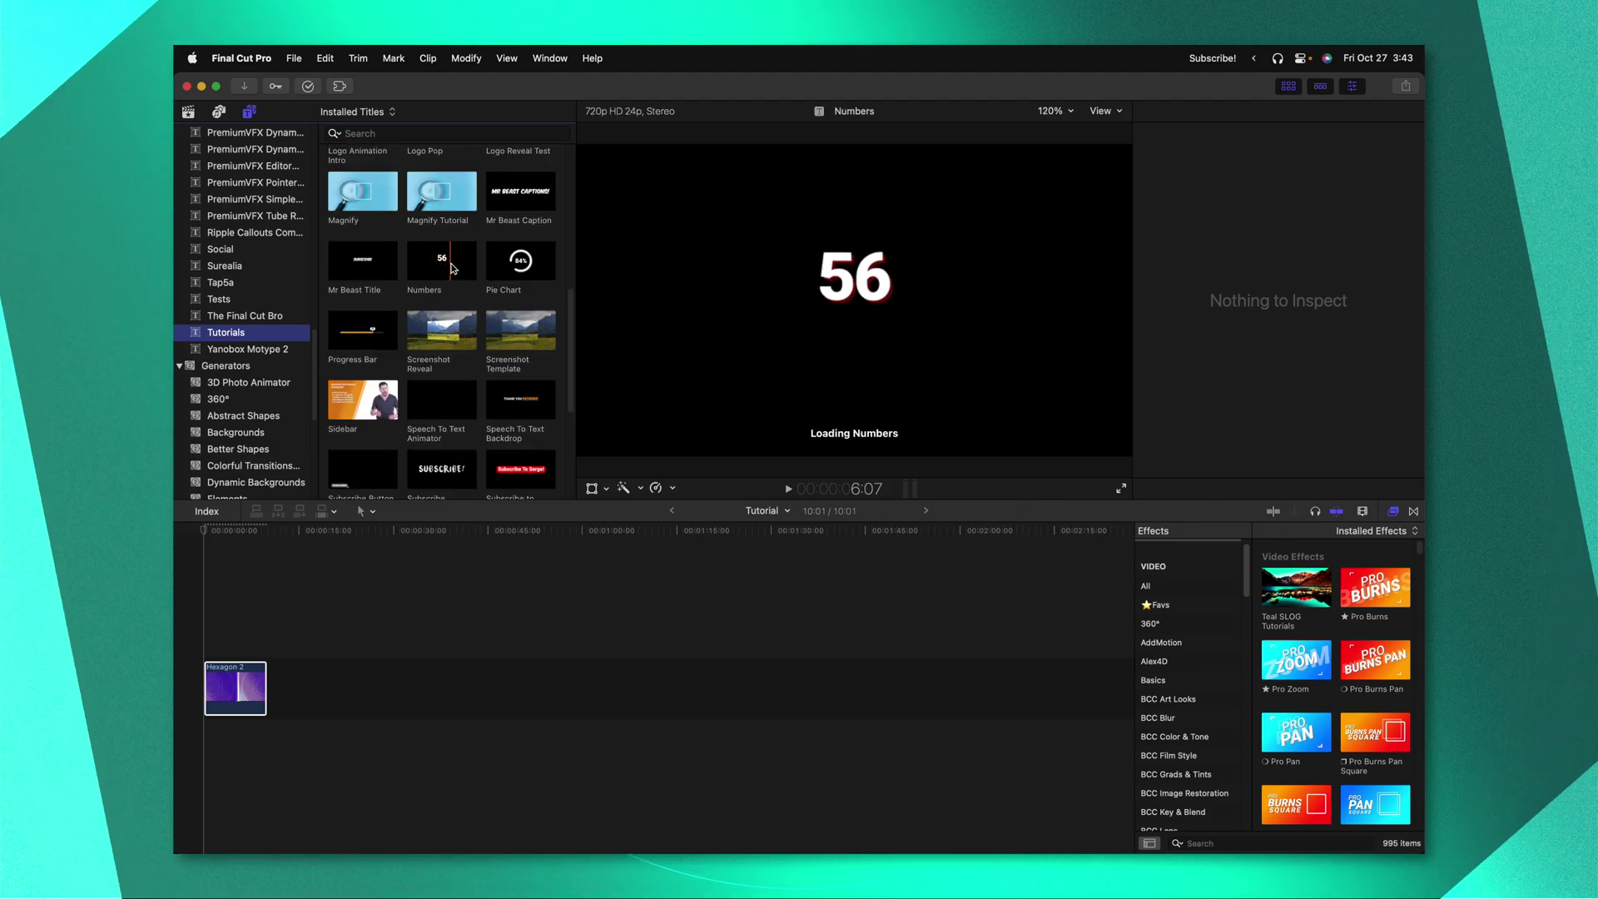
{"action": "left_click_drag", "start_coordinate": [442, 265], "coordinate": [229, 646]}
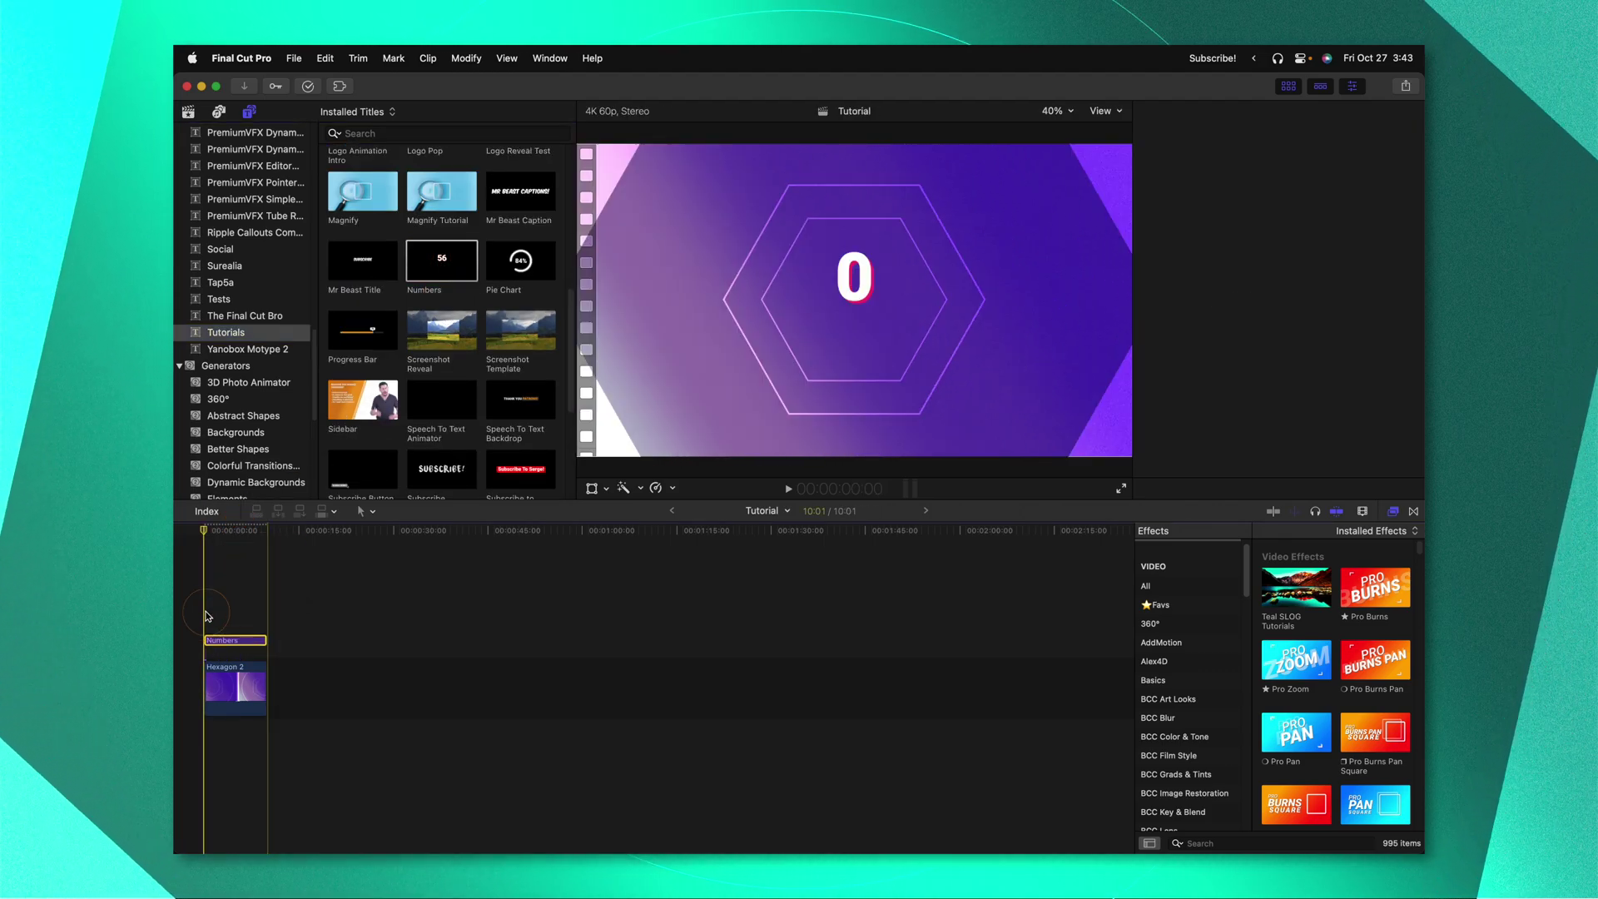
Enlarge the viewer, preview the title, and set Decimals to 2 with Currency format
{"action": "key", "text": "ctrl+super+1"}
{"action": "key", "text": "space"}
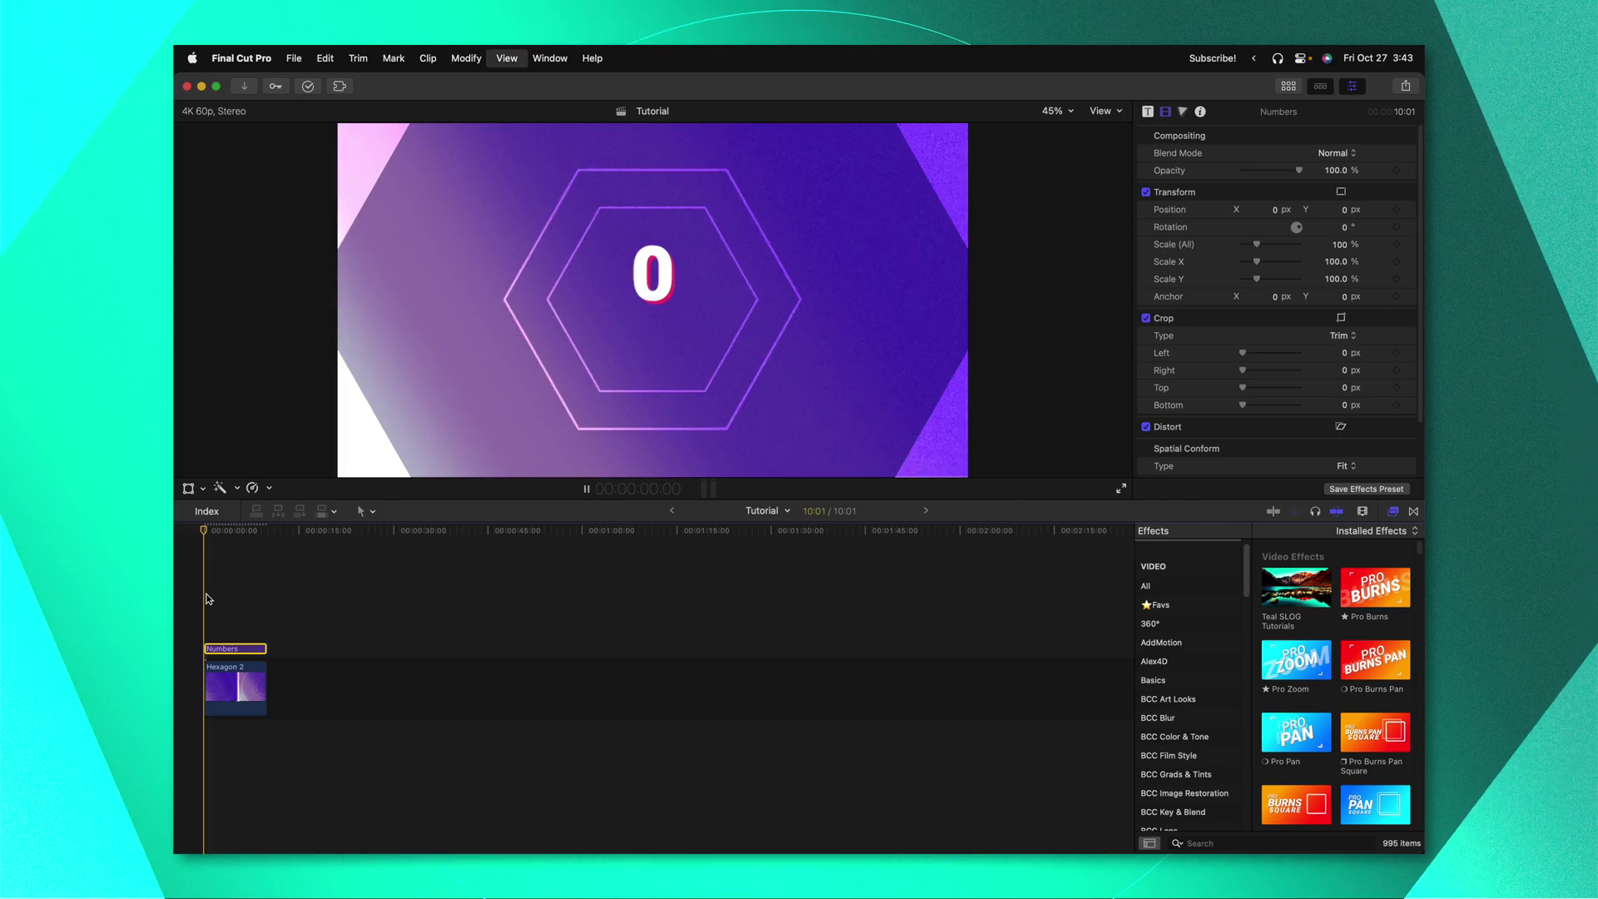
{"action": "key", "text": "space"}
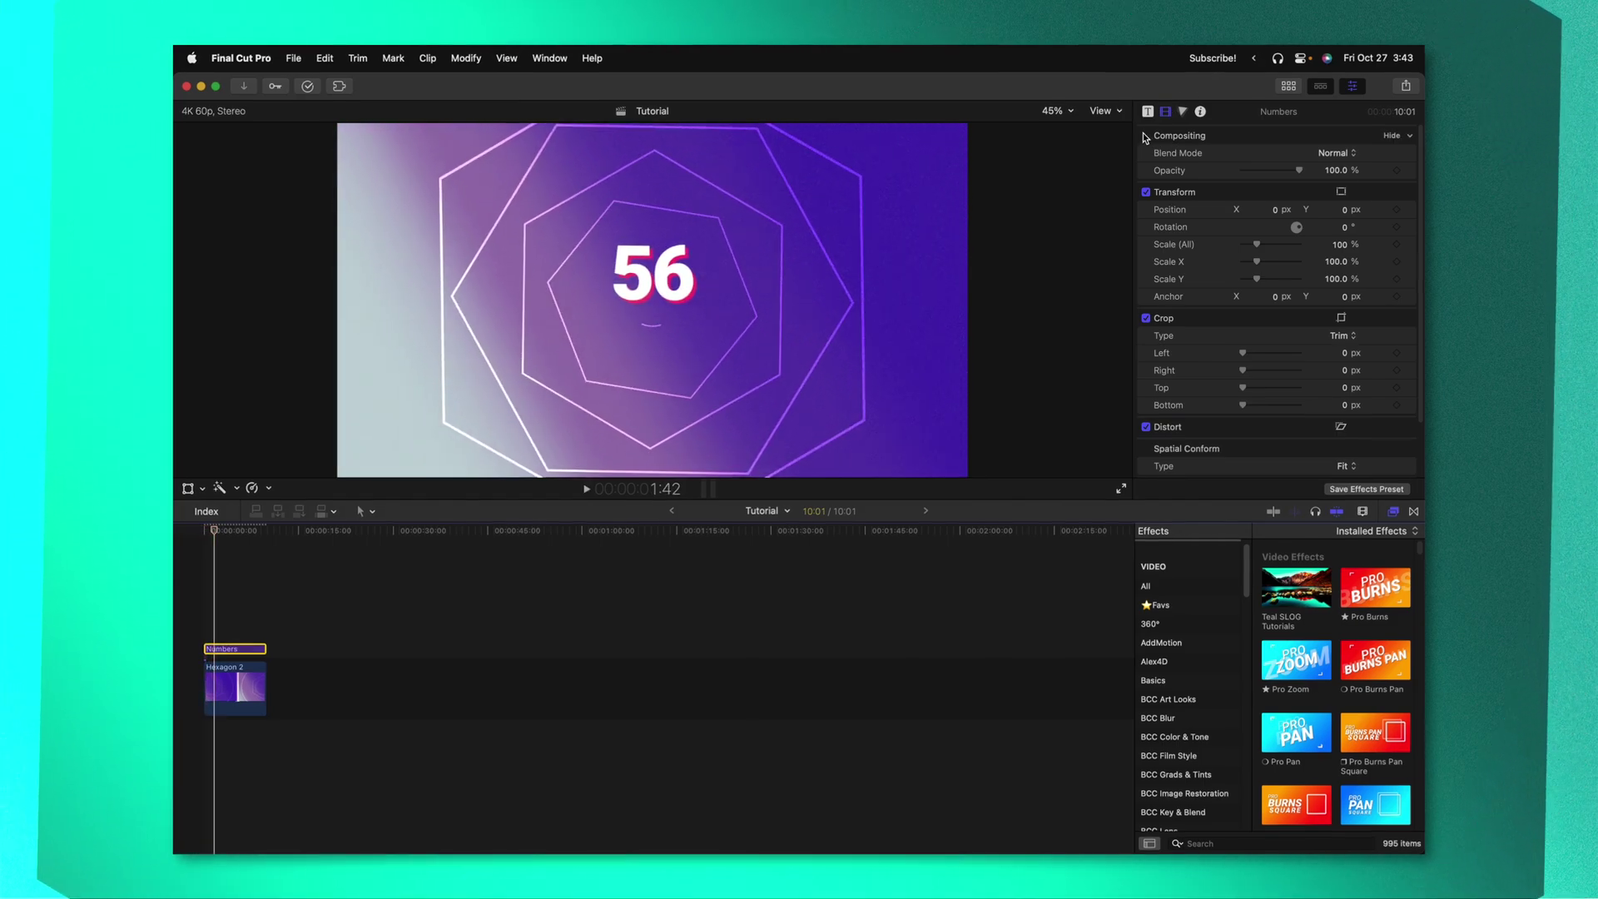
{"action": "left_click", "coordinate": [1148, 111]}
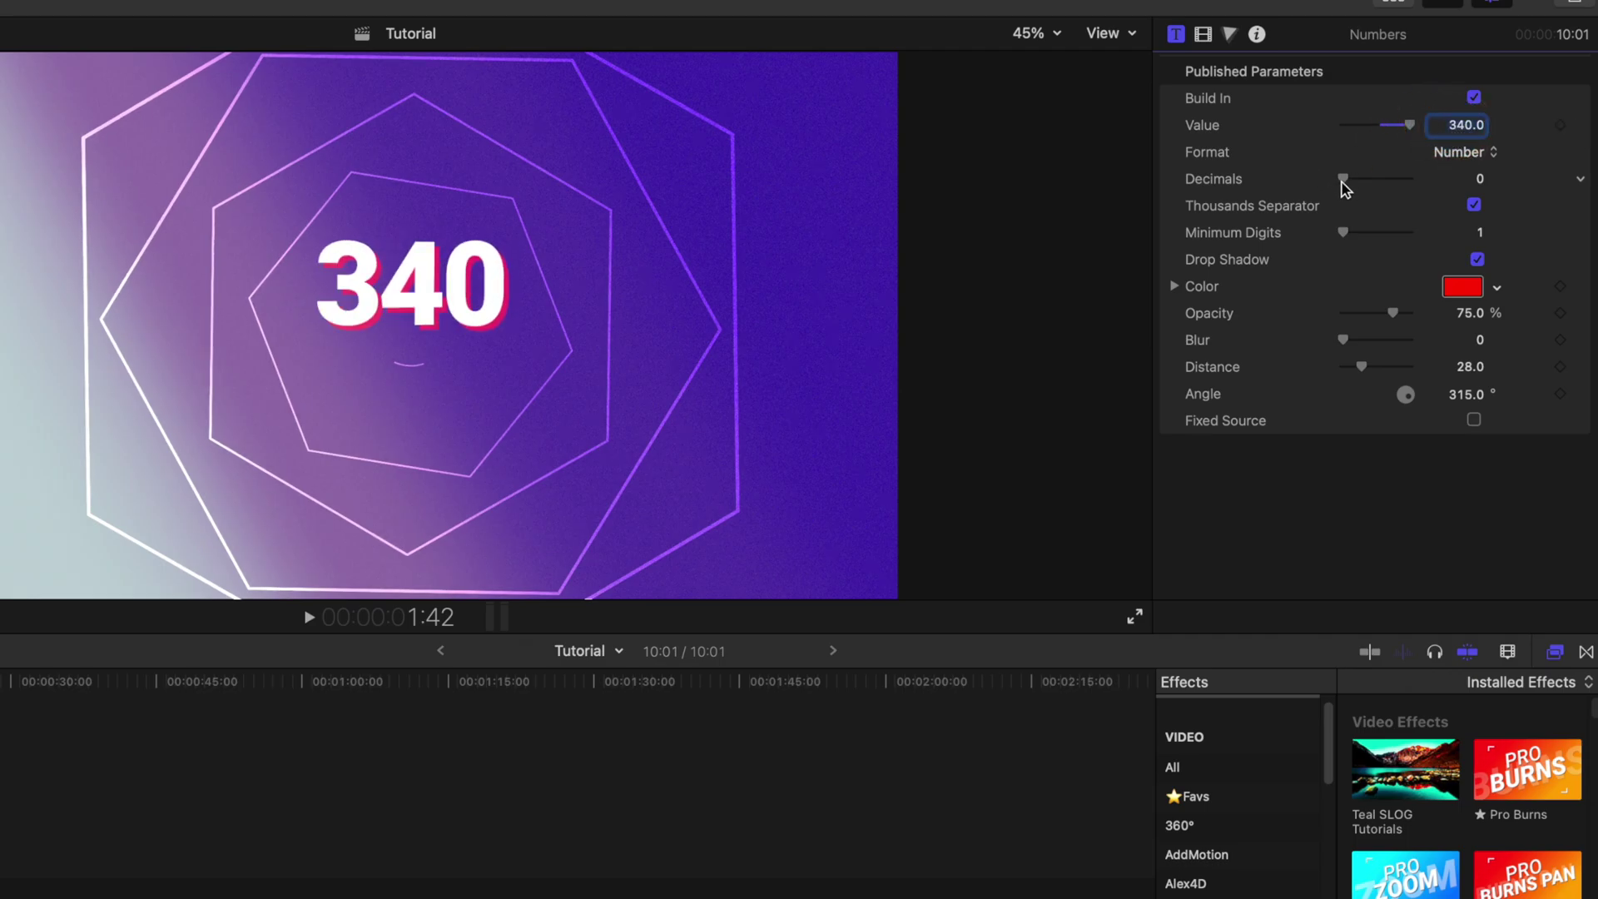
{"action": "left_click_drag", "start_coordinate": [1343, 180], "coordinate": [1361, 181]}
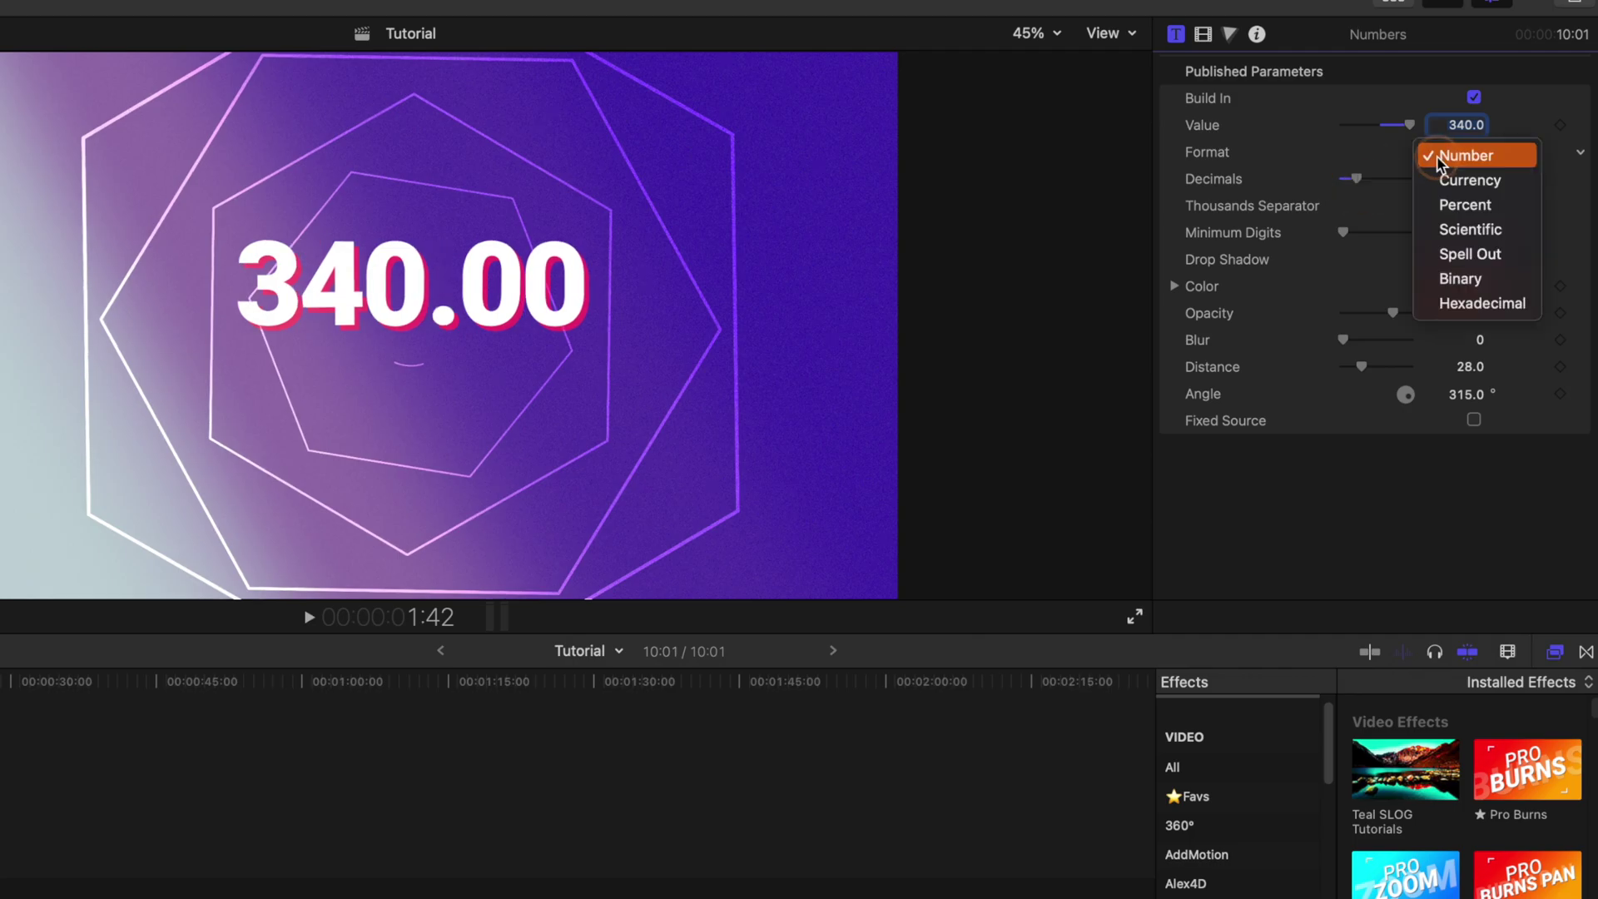
{"action": "left_click", "coordinate": [1445, 192]}
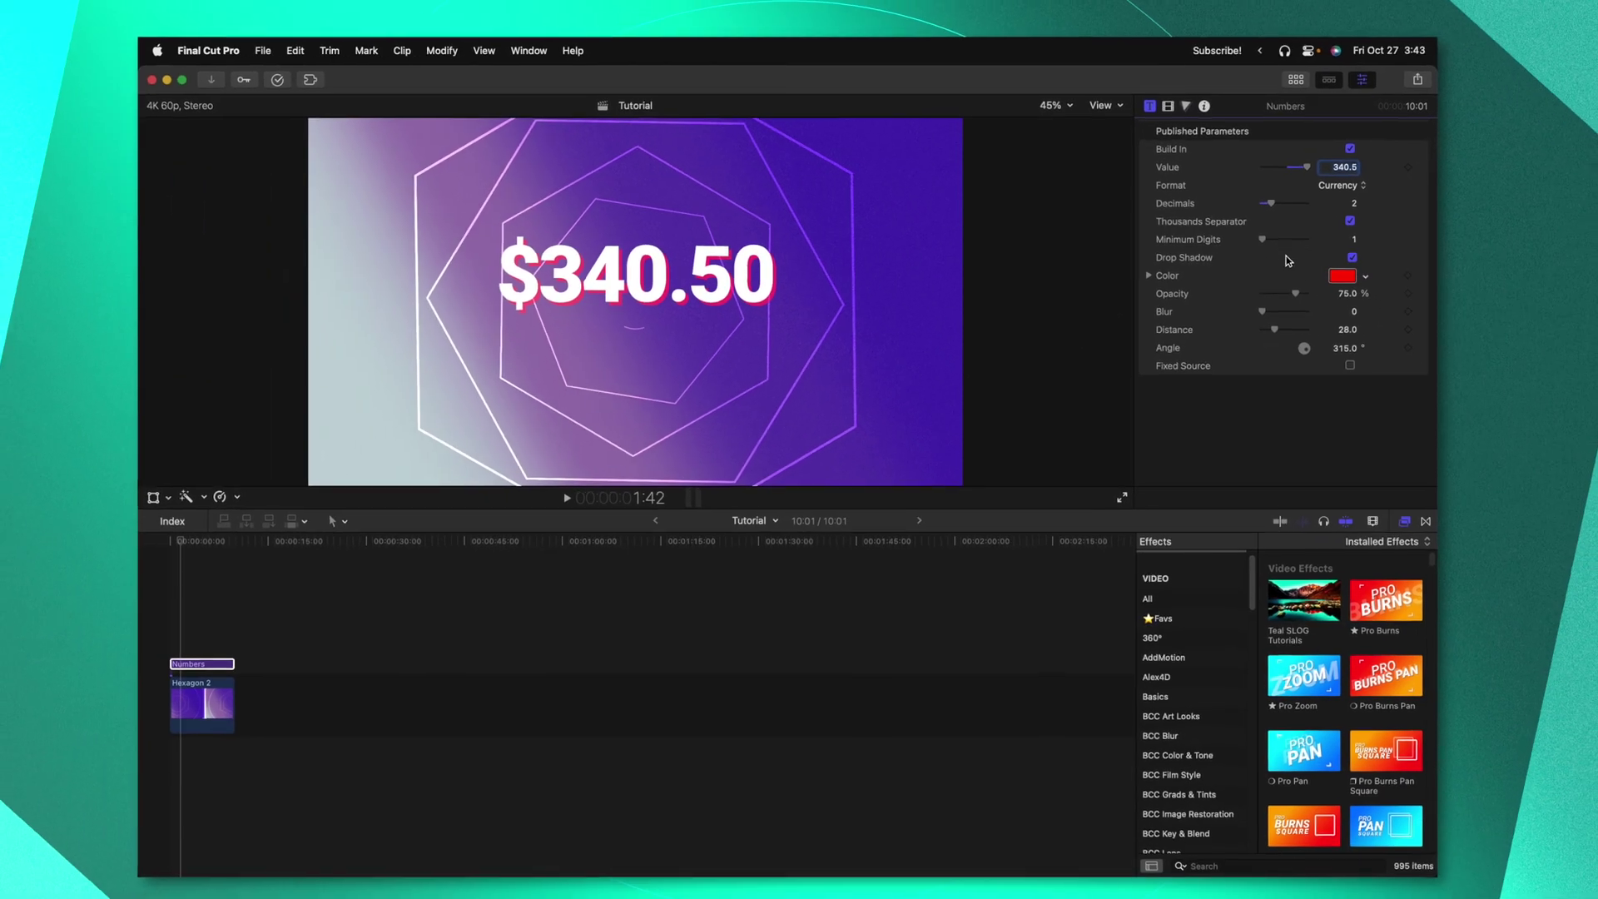
Make the drop shadow orange and return to the title's start
{"action": "left_click", "coordinate": [1452, 287]}
{"action": "left_click", "coordinate": [907, 477]}
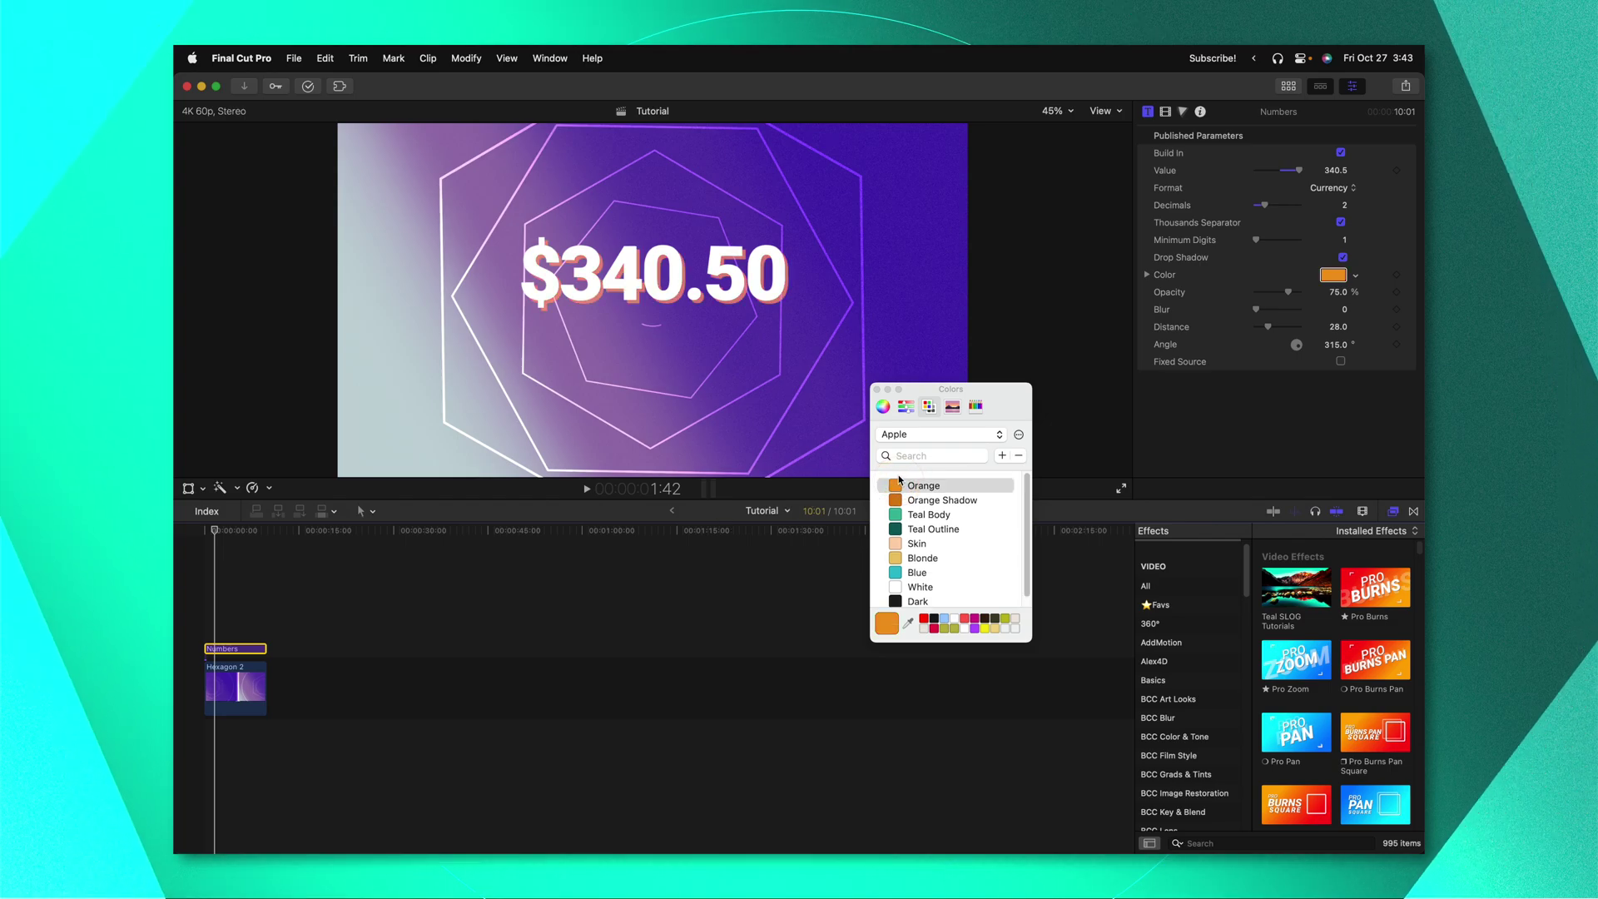
{"action": "left_click", "coordinate": [878, 389]}
{"action": "left_click", "coordinate": [204, 529]}
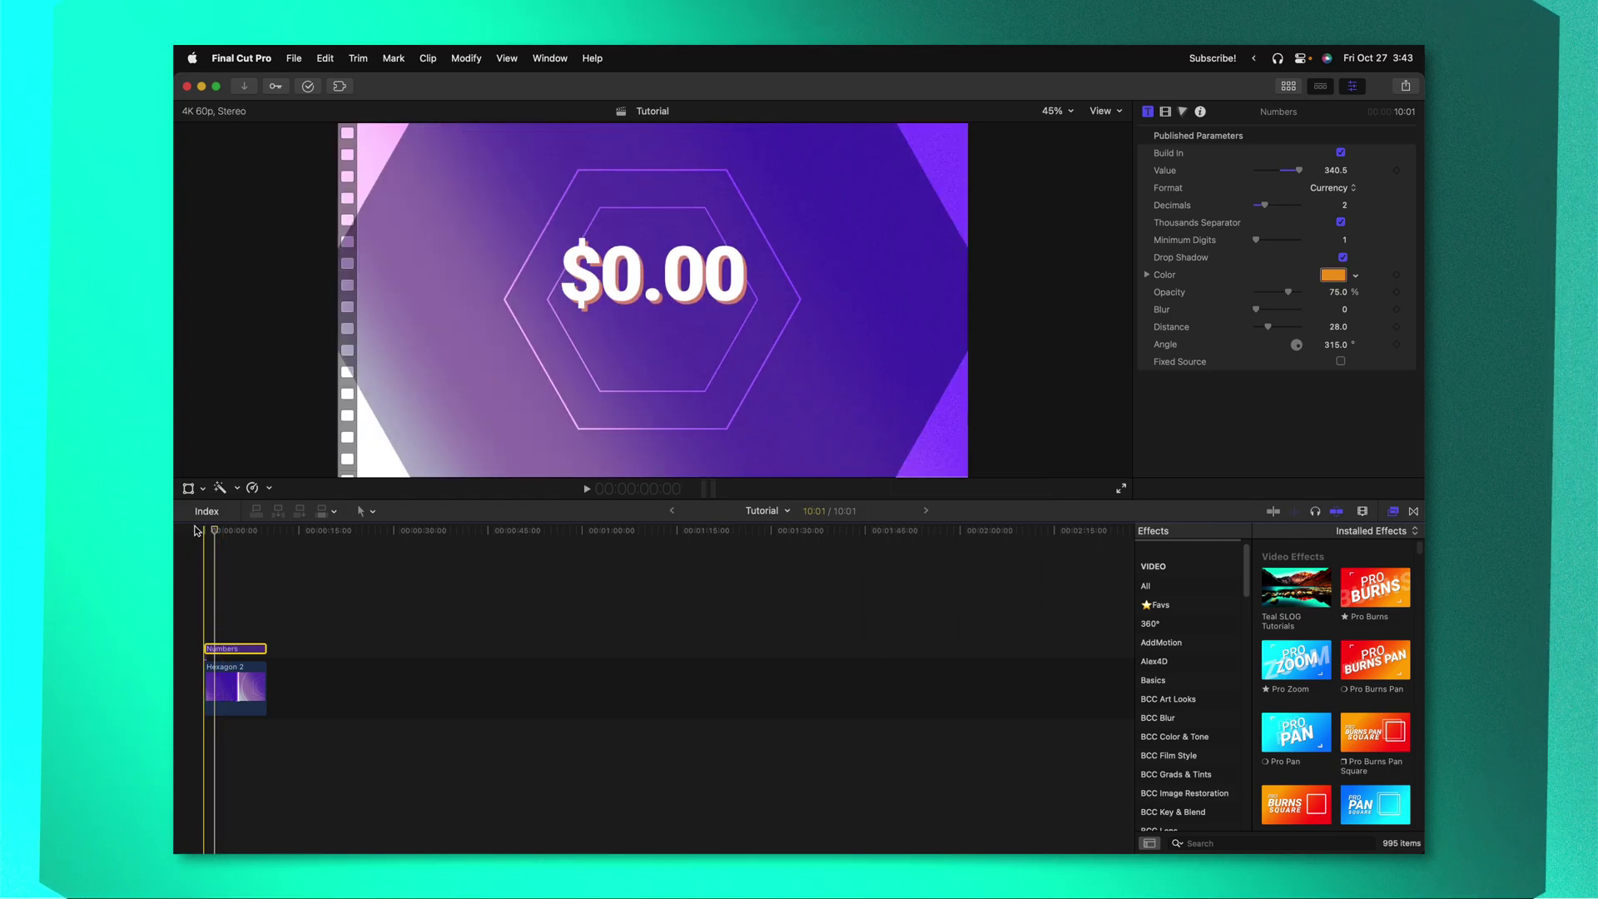
Lower the keyframed Value at the start so the title counts between $340.50 and $46.00
{"action": "key", "text": "space"}
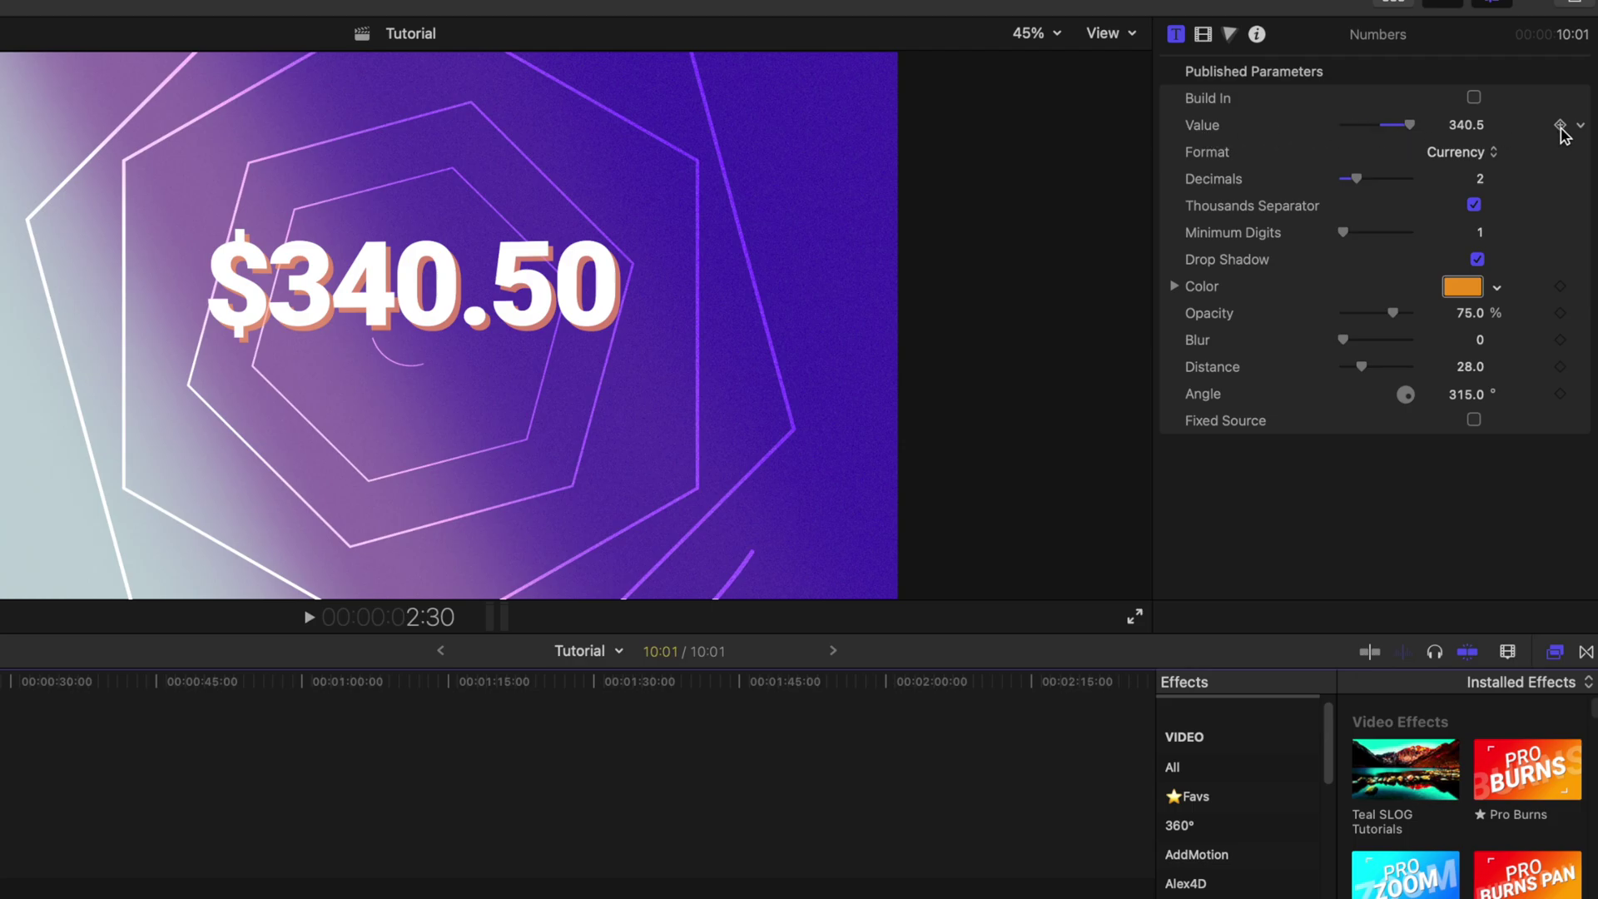
{"action": "key", "text": "Home"}
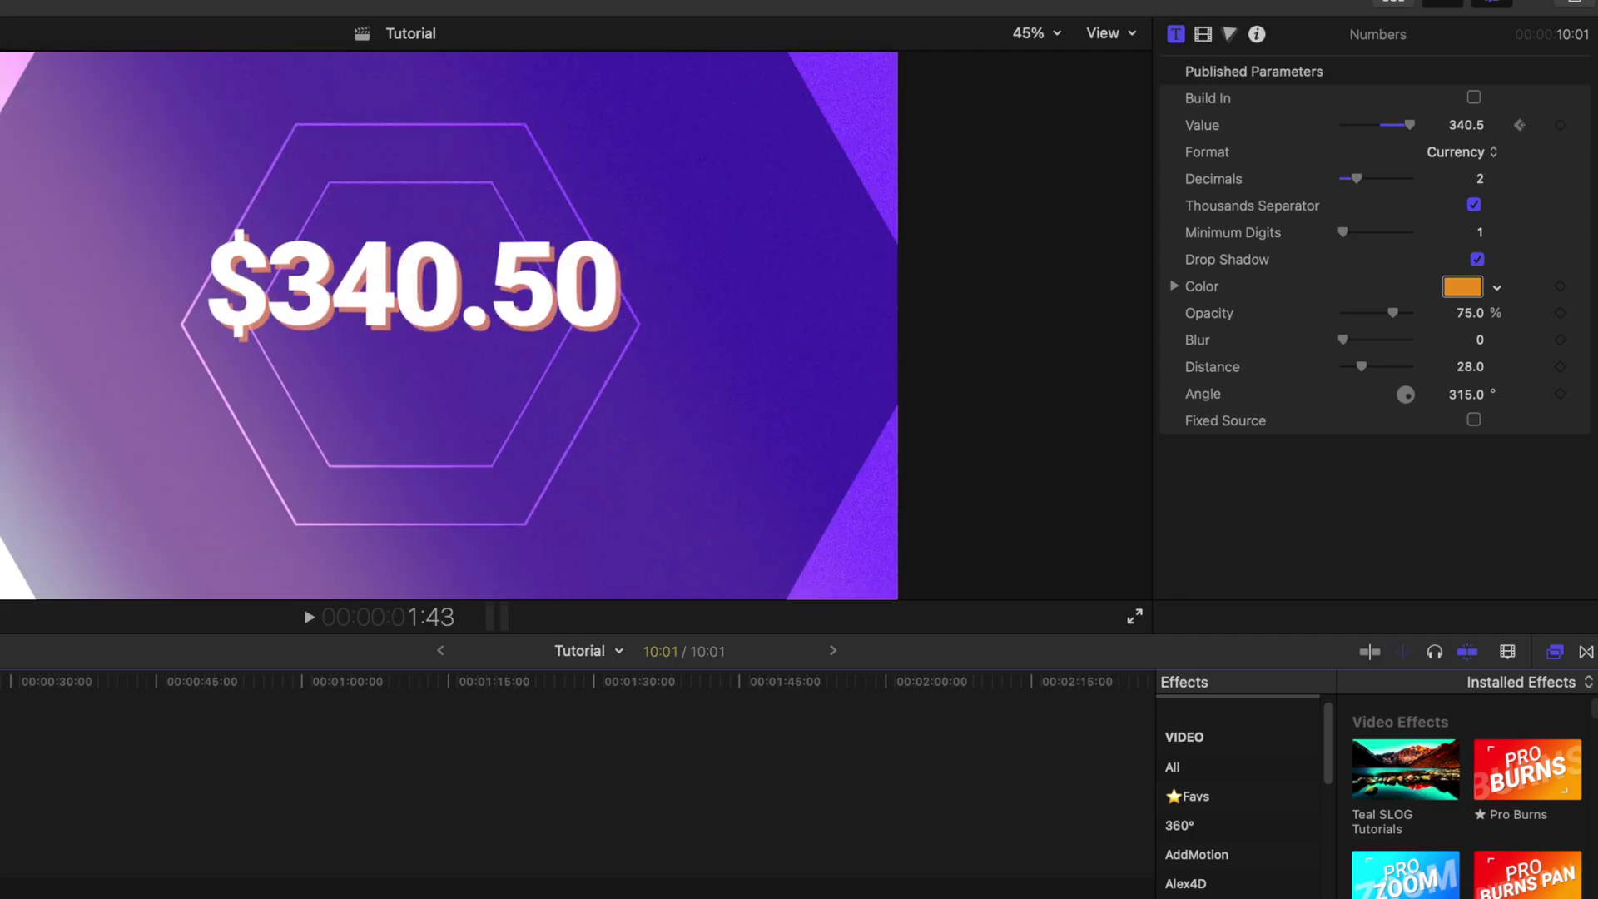
{"action": "left_click_drag", "start_coordinate": [1401, 131], "coordinate": [1385, 131]}
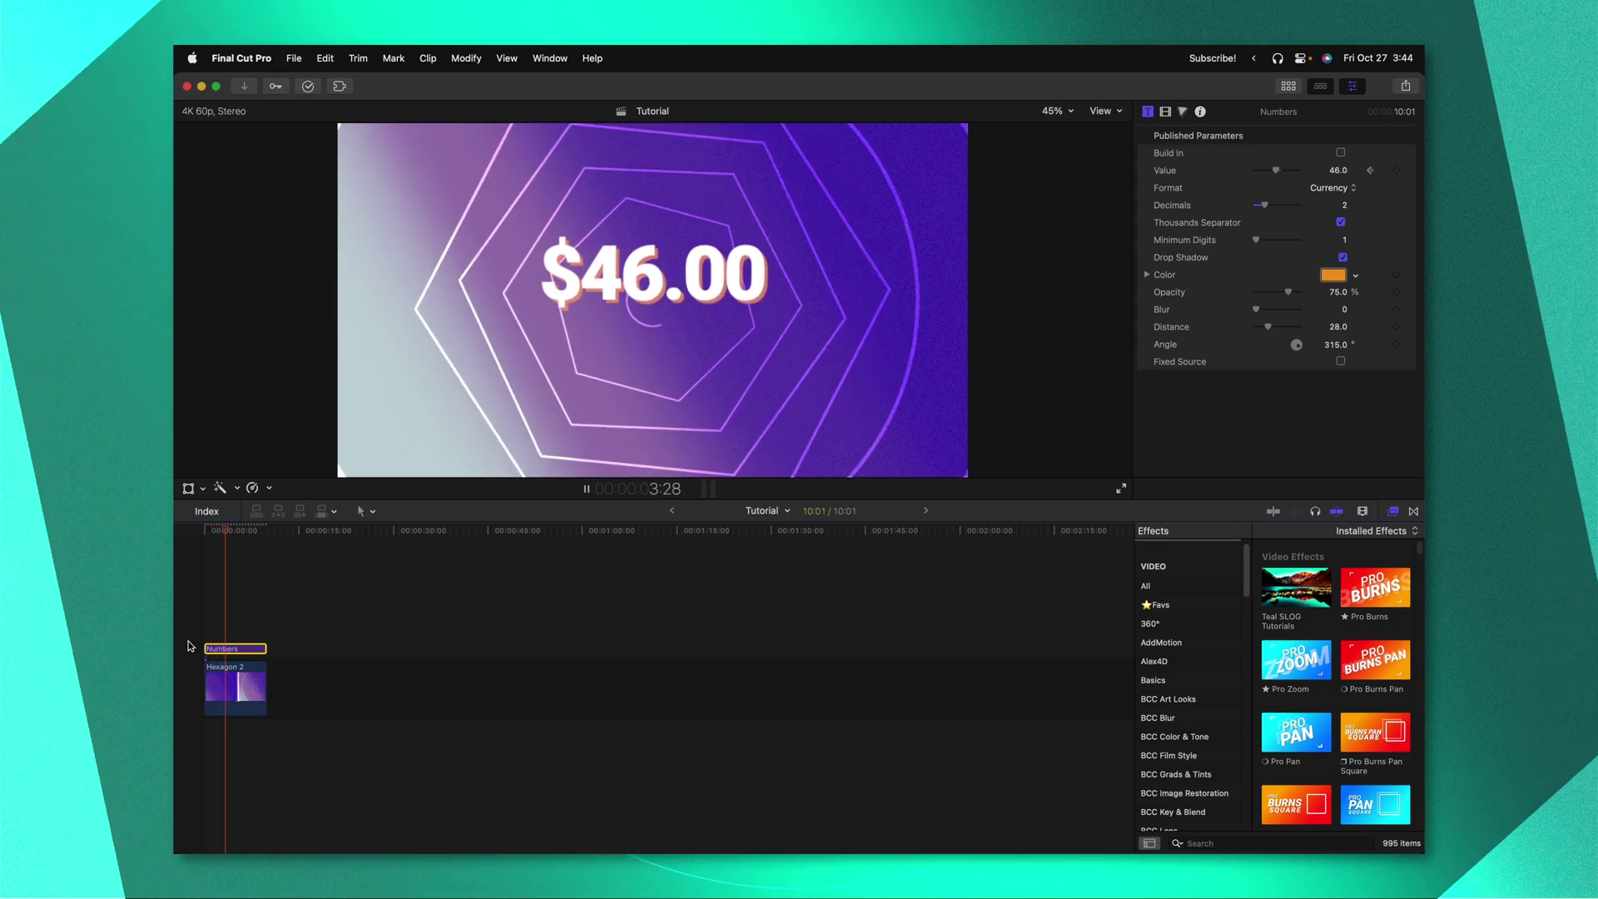
{"action": "key", "text": "space"}
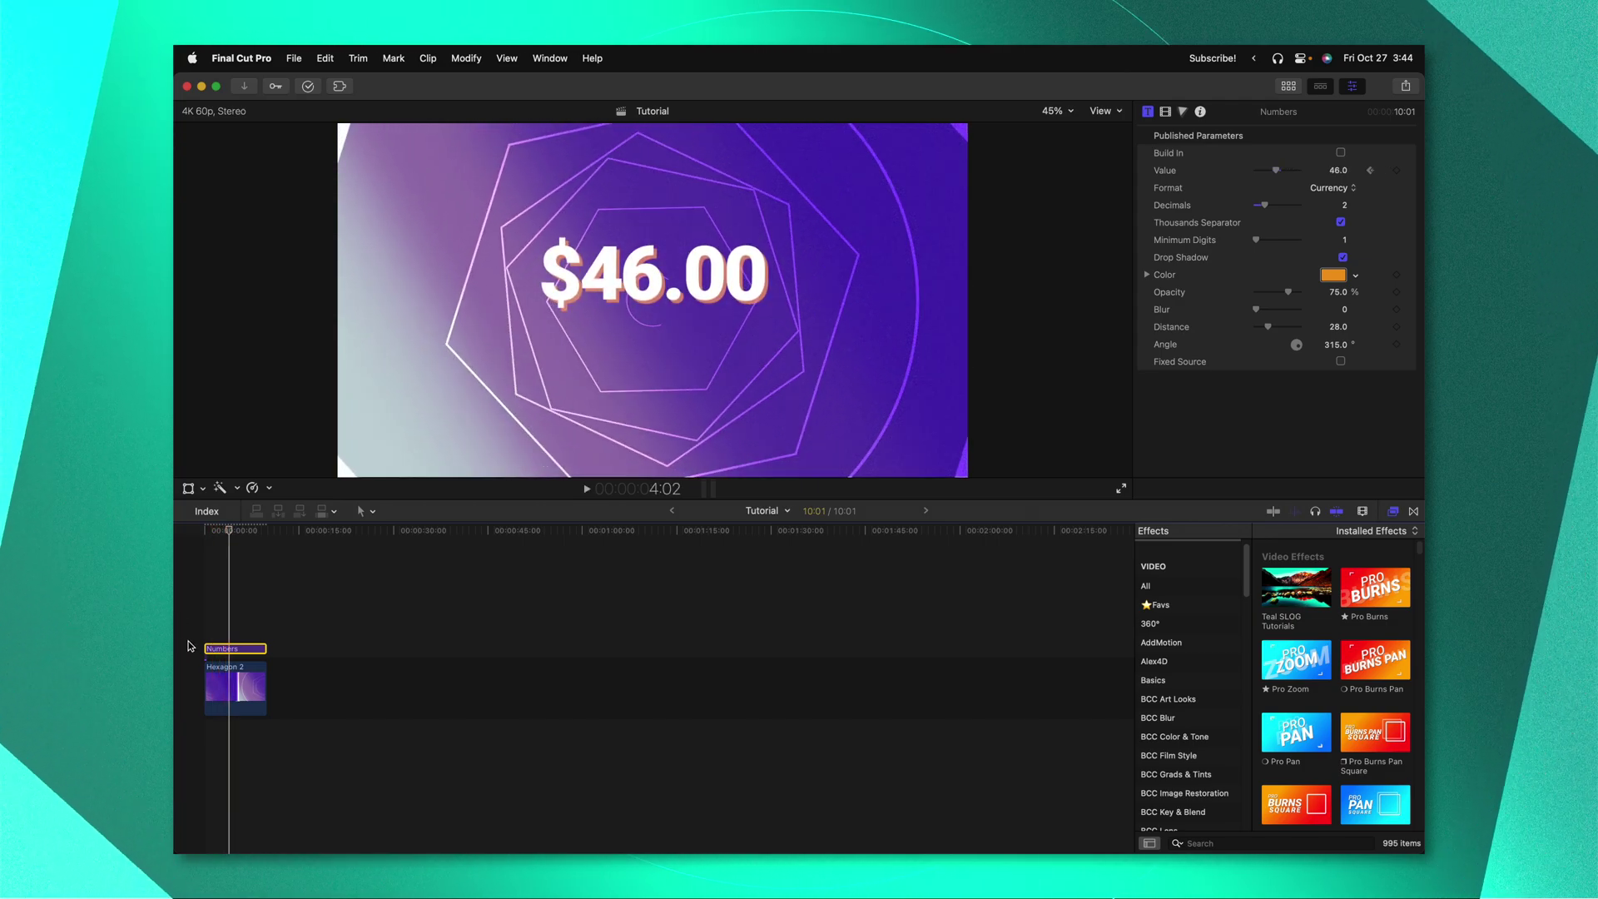